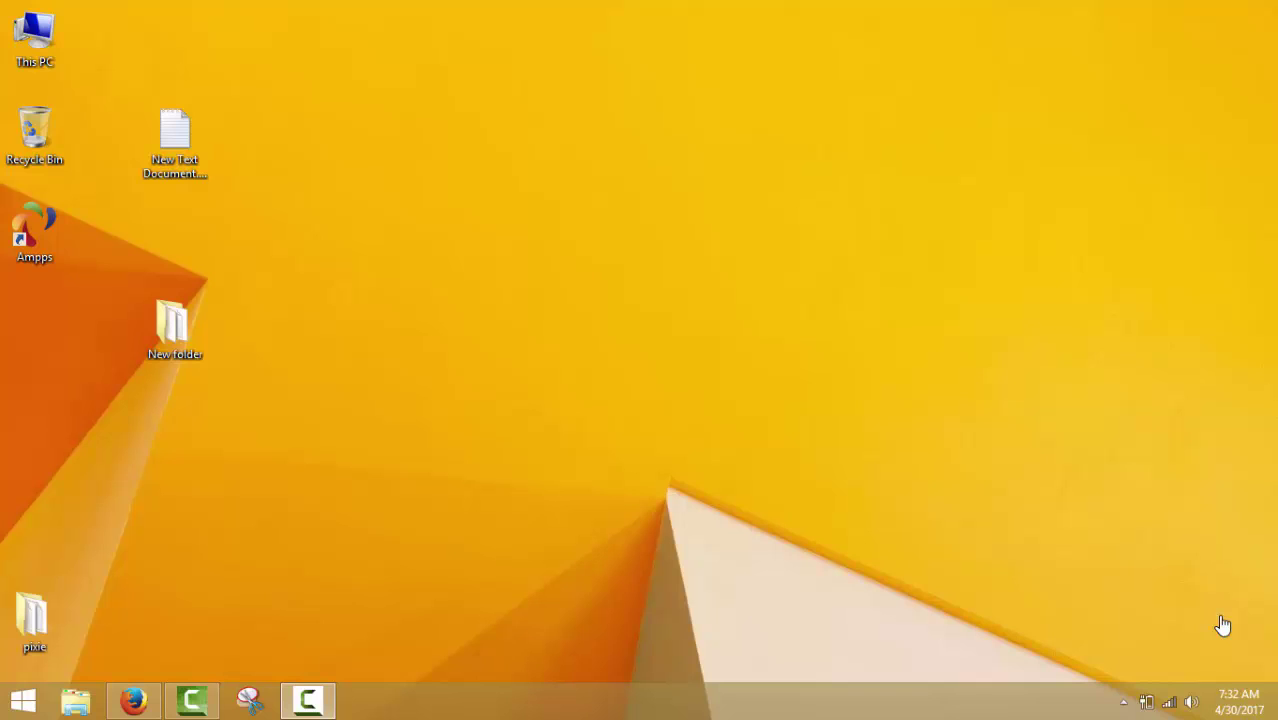
# Switch to Firefox, search the web for "sublime" and open the official Sublime Text website
pyautogui.click(133, 700)
pyautogui.click(465, 44)
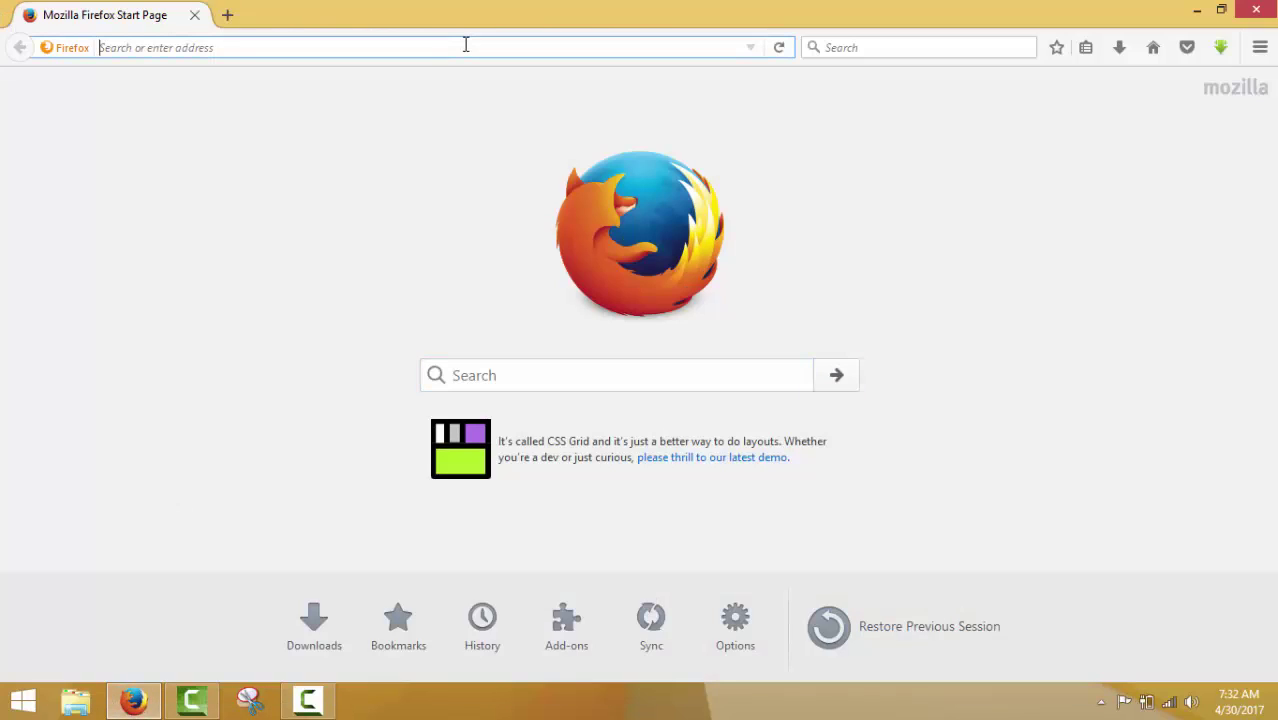
pyautogui.write('su')
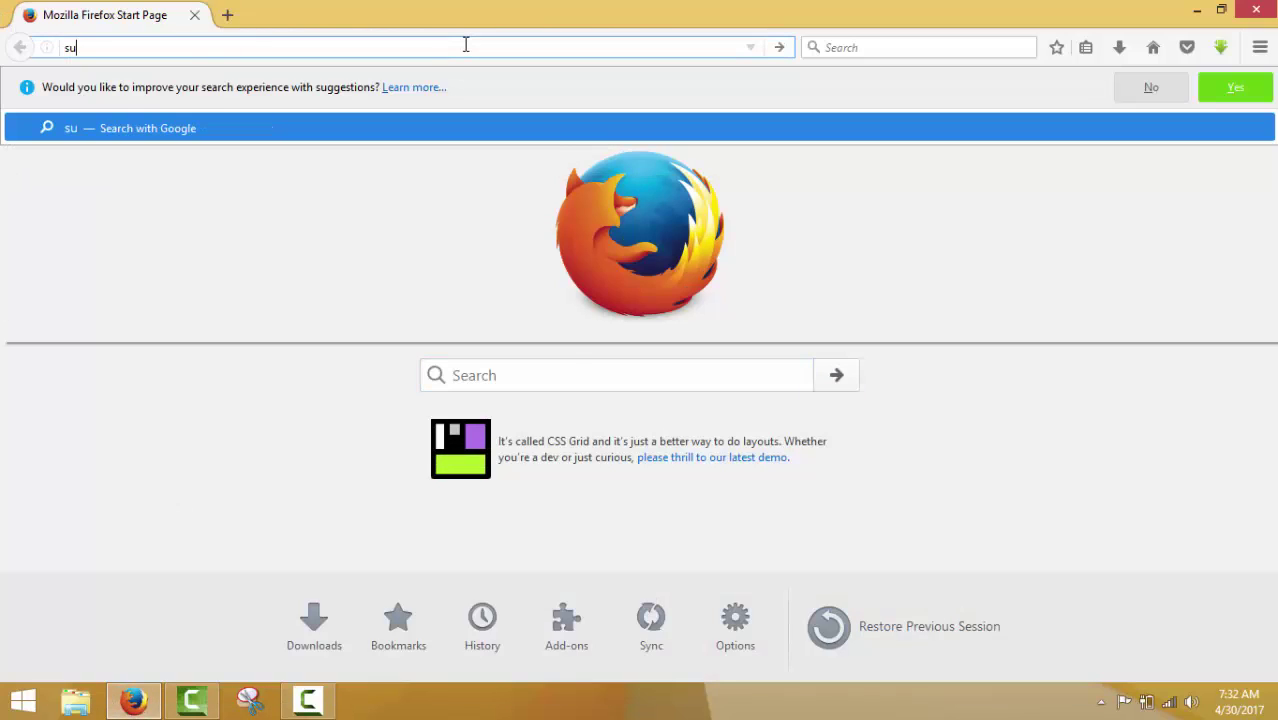
pyautogui.write('blime')
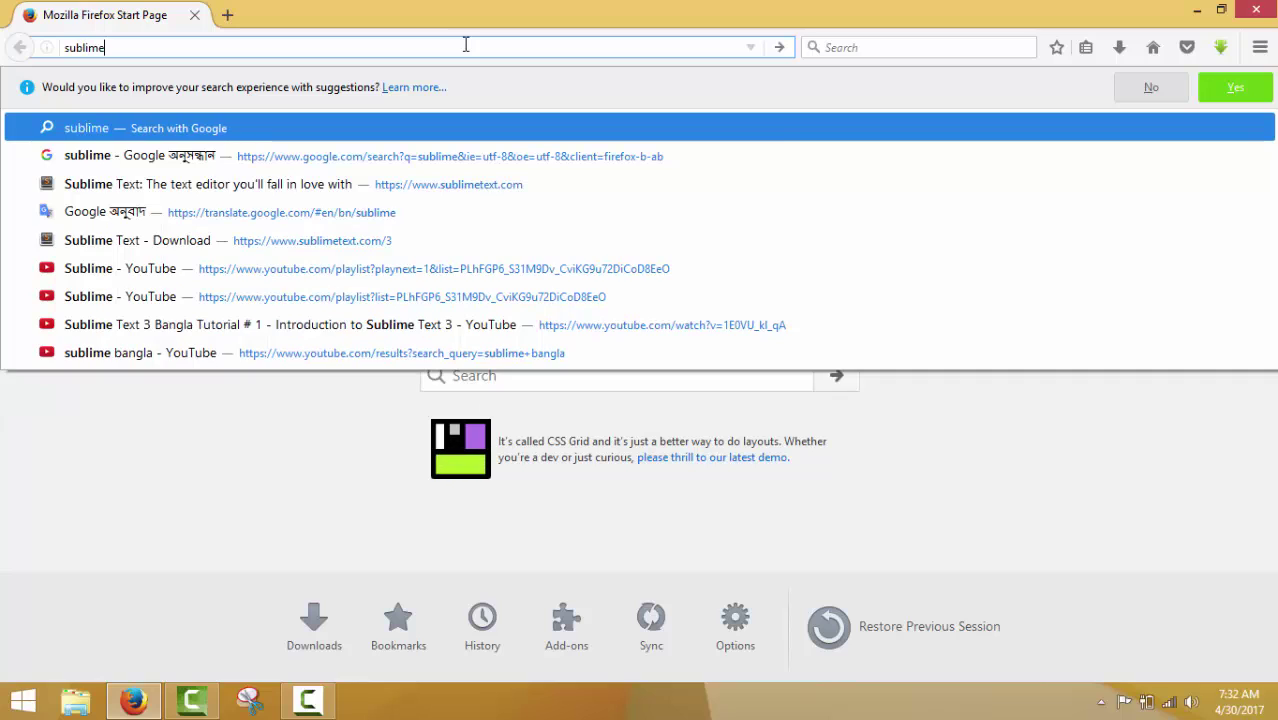
pyautogui.press('Return')
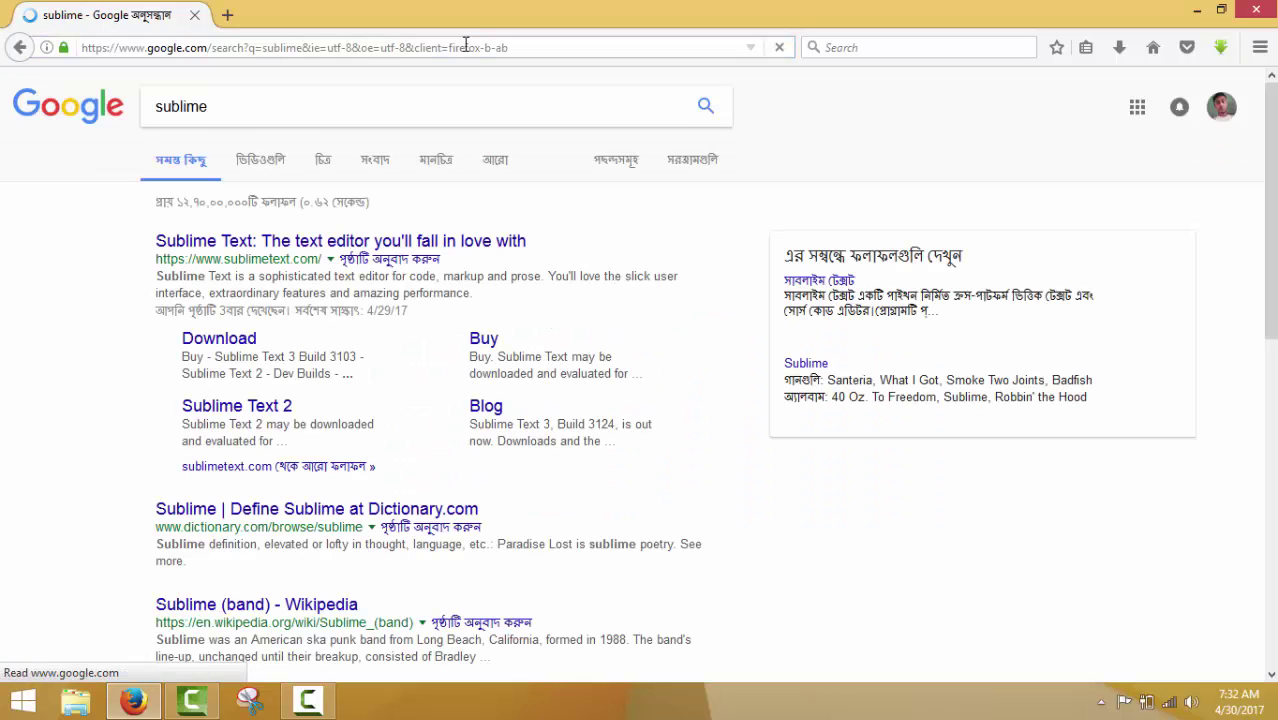
pyautogui.click(310, 244)
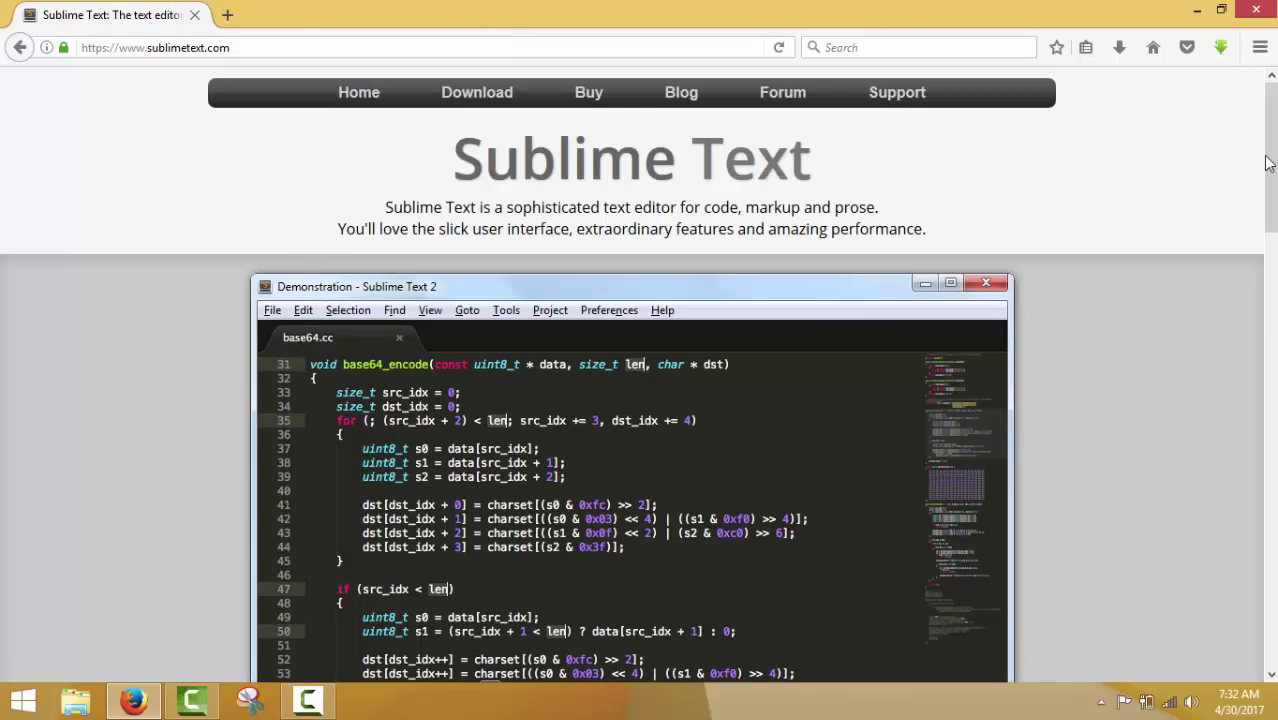
# Download the Windows installer of Sublime Text 3, save the file and check its download progress
pyautogui.moveTo(1266, 160); pyautogui.dragTo(1262, 314)
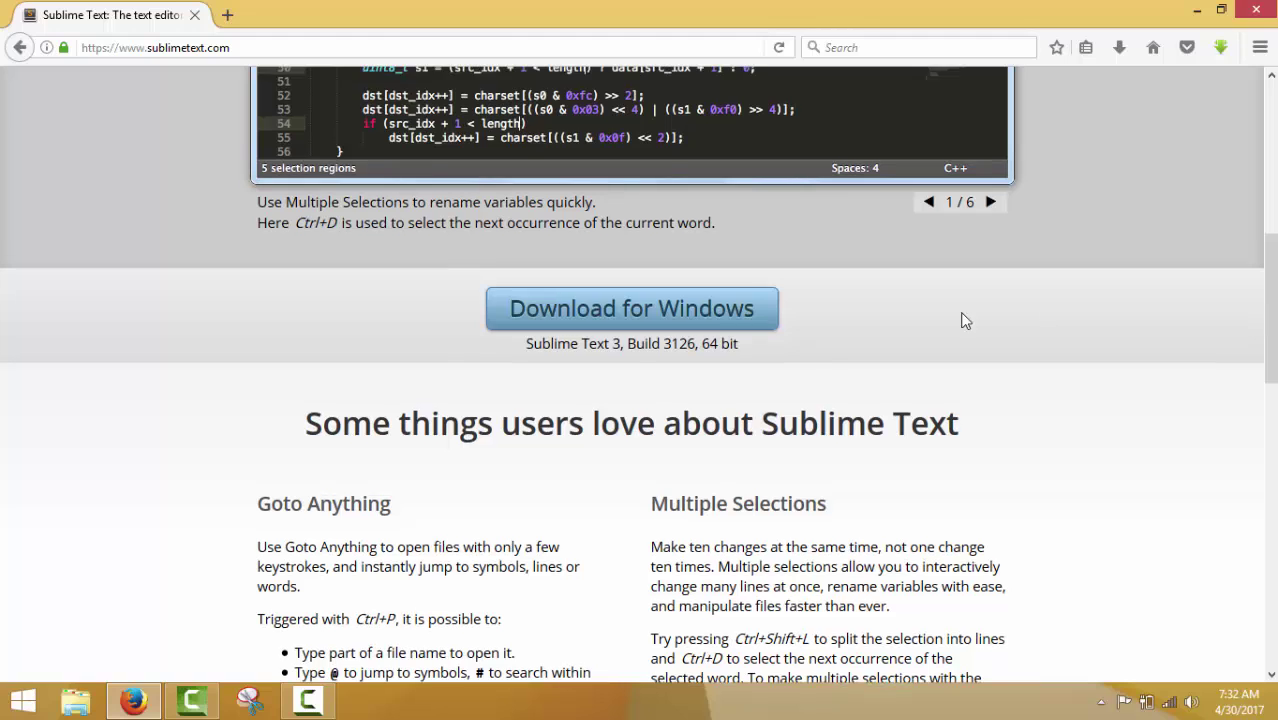
pyautogui.click(625, 305)
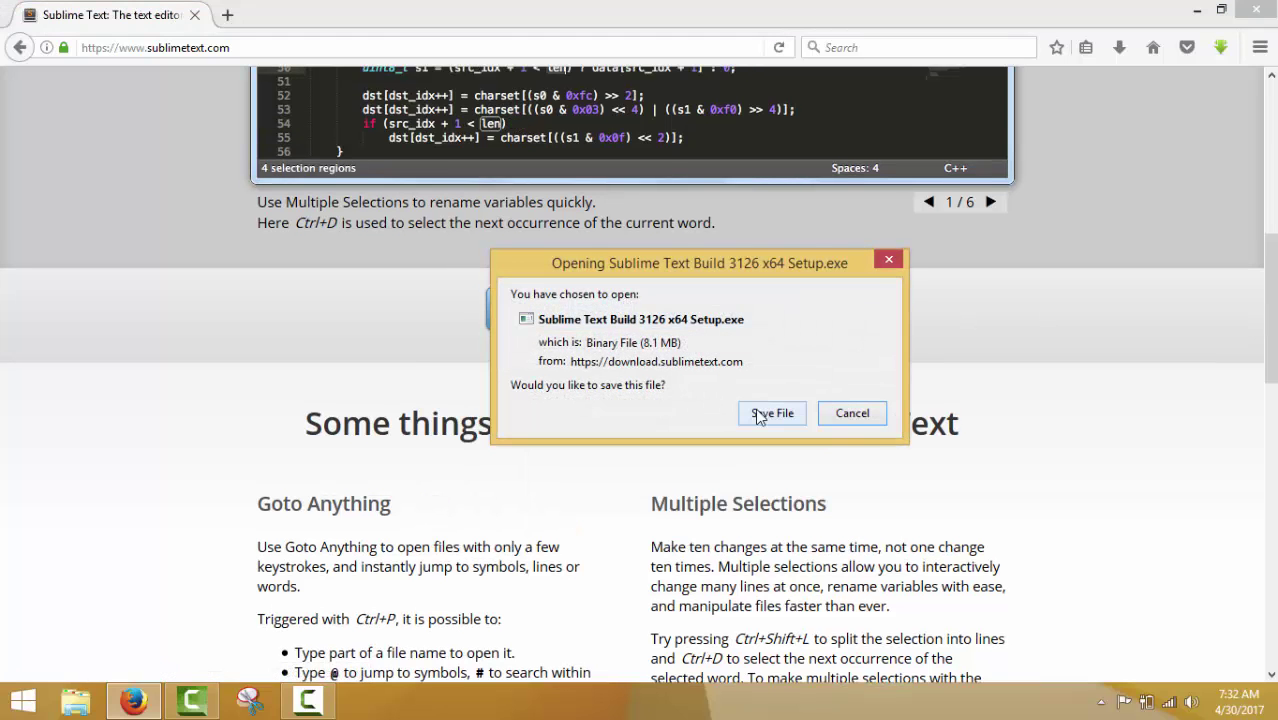
pyautogui.click(768, 413)
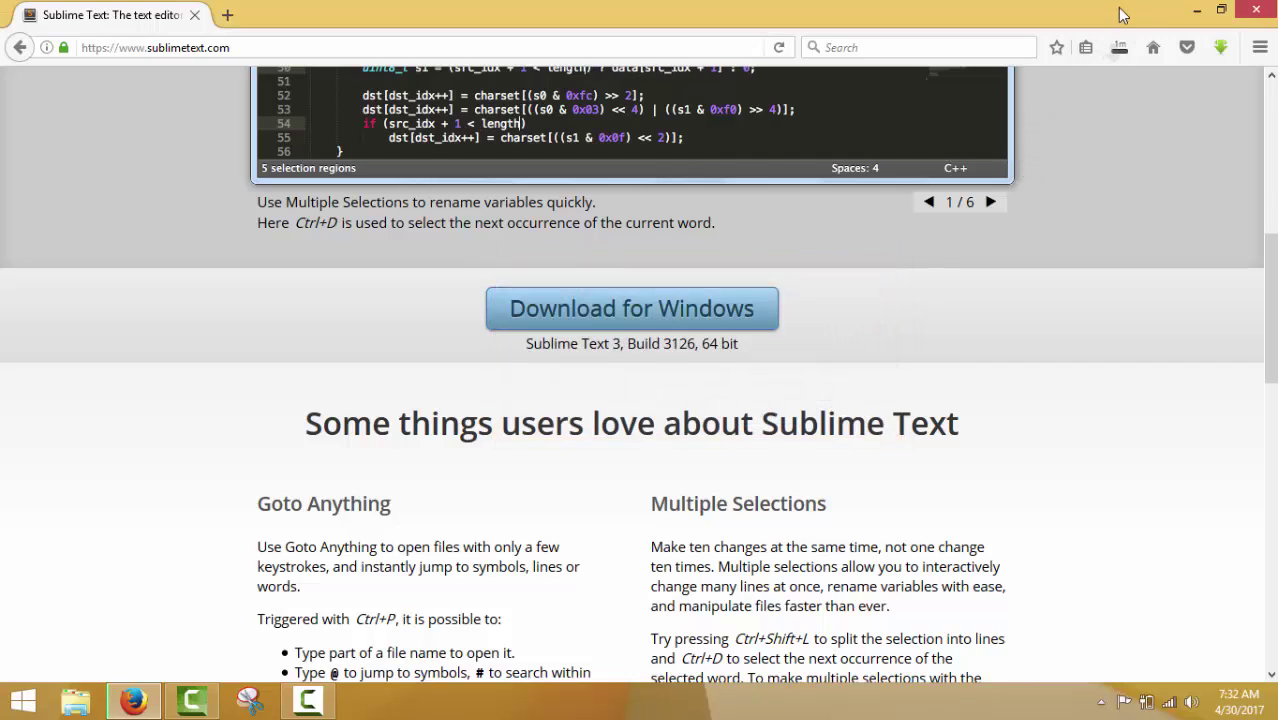
pyautogui.click(1120, 48)
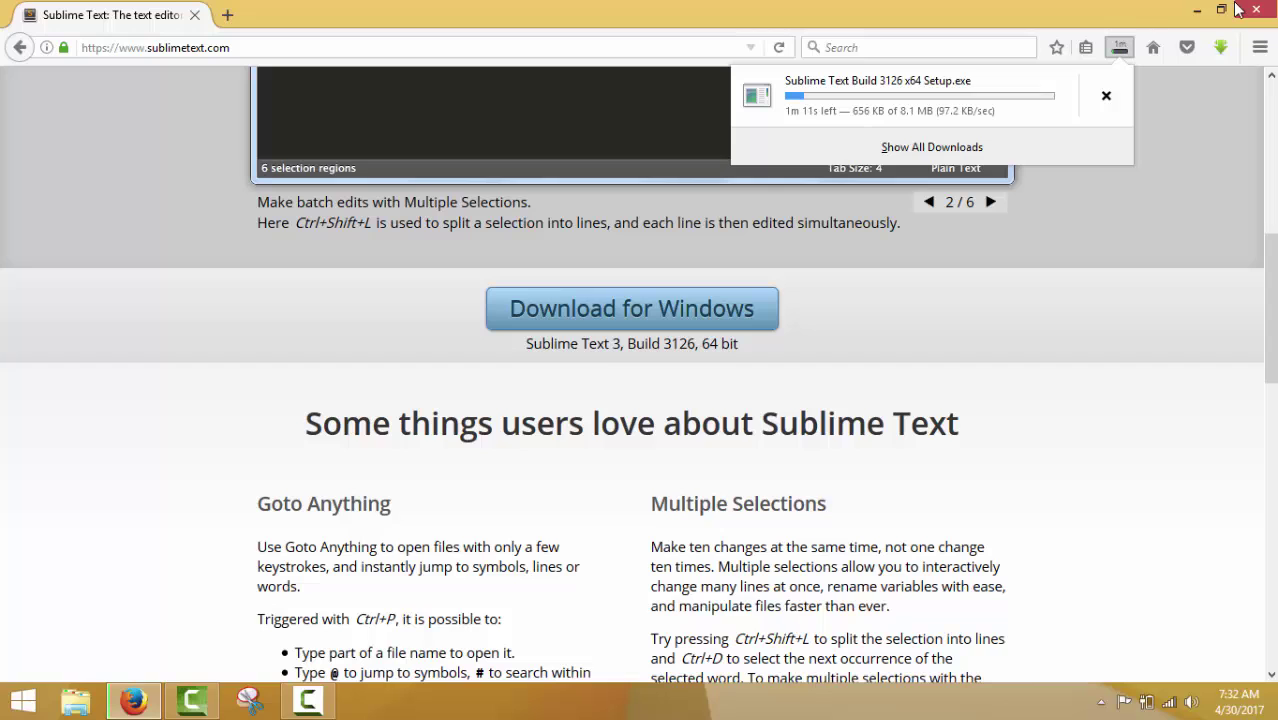
# Look through the files in New folder on the desktop
pyautogui.click(1200, 10)
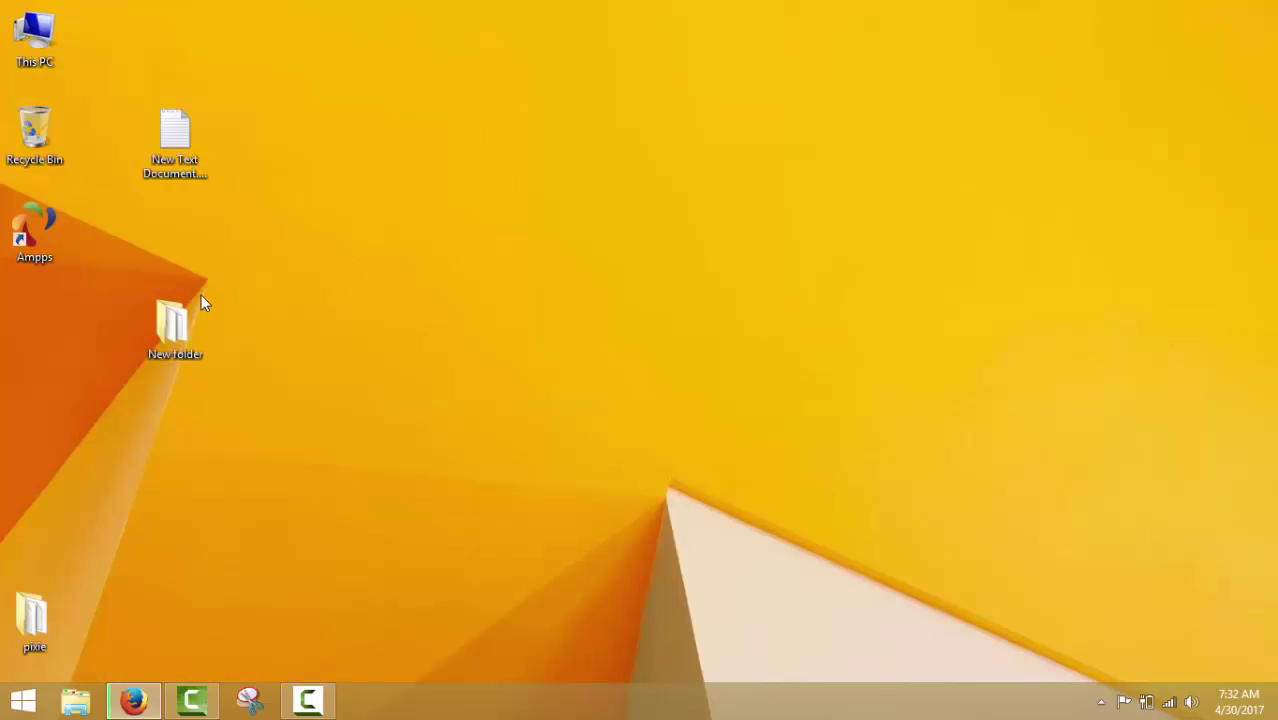
pyautogui.doubleClick(192, 300)
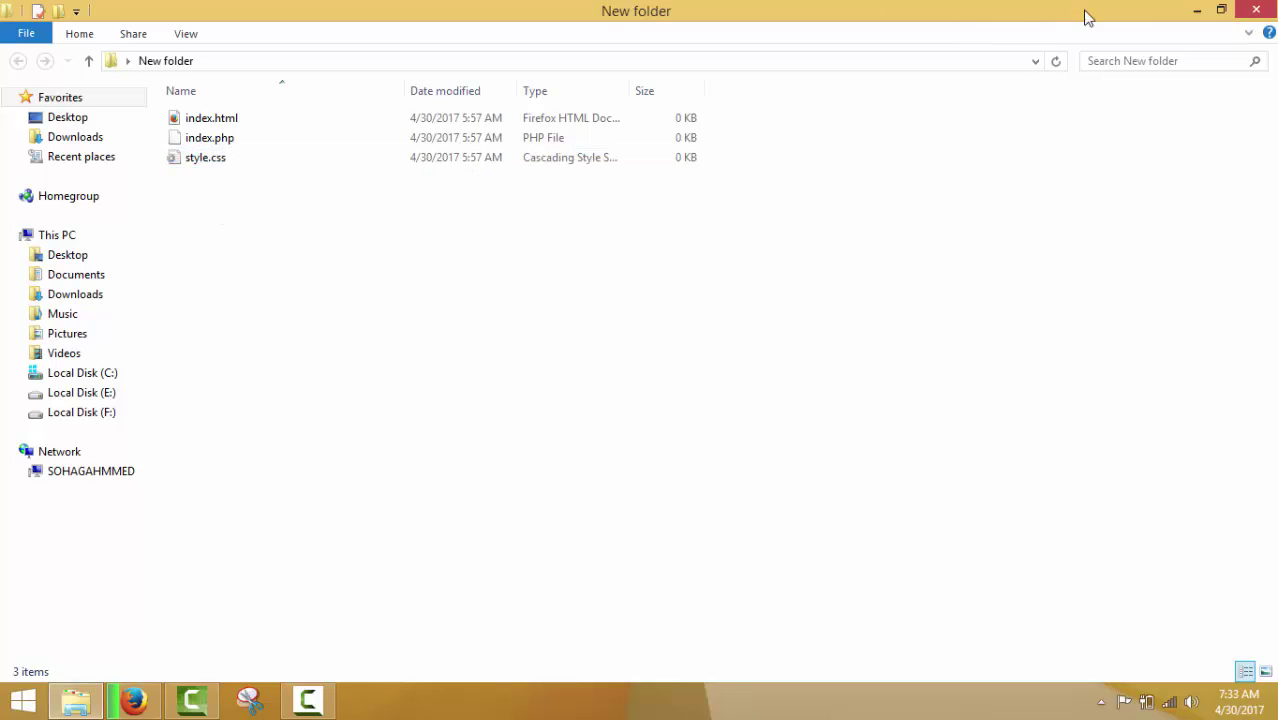
pyautogui.click(1192, 10)
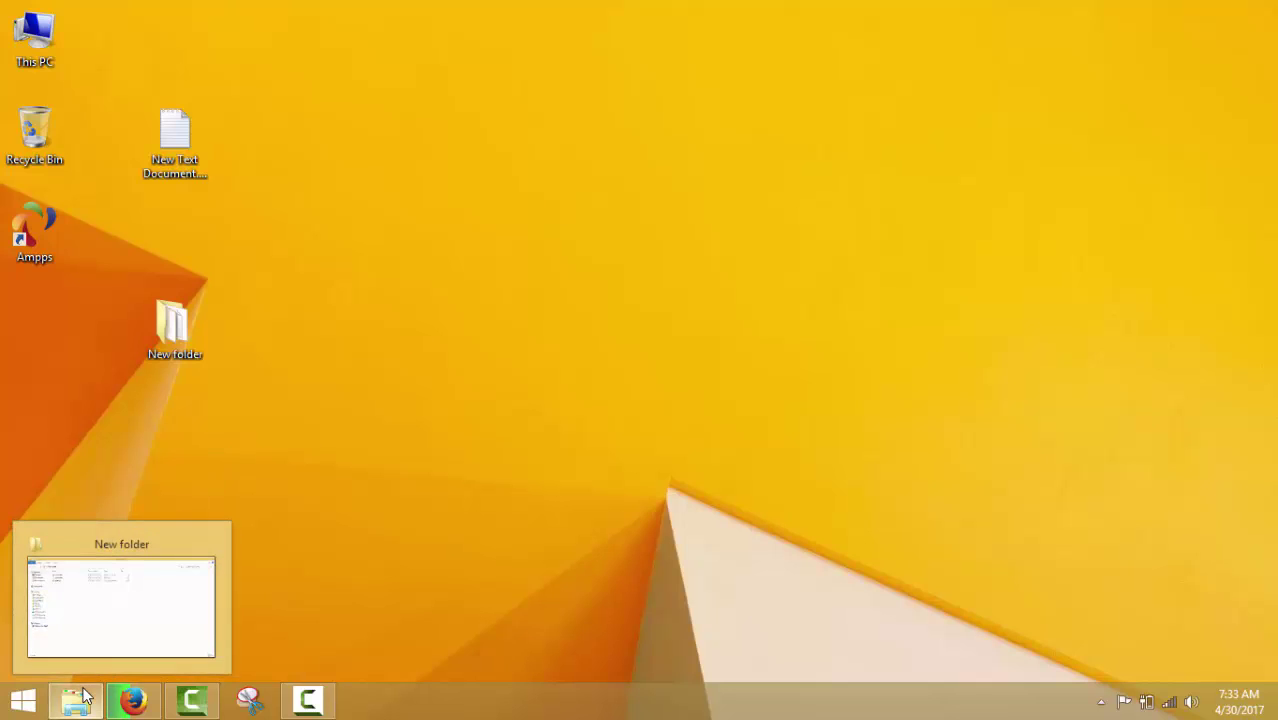
pyautogui.click(137, 701)
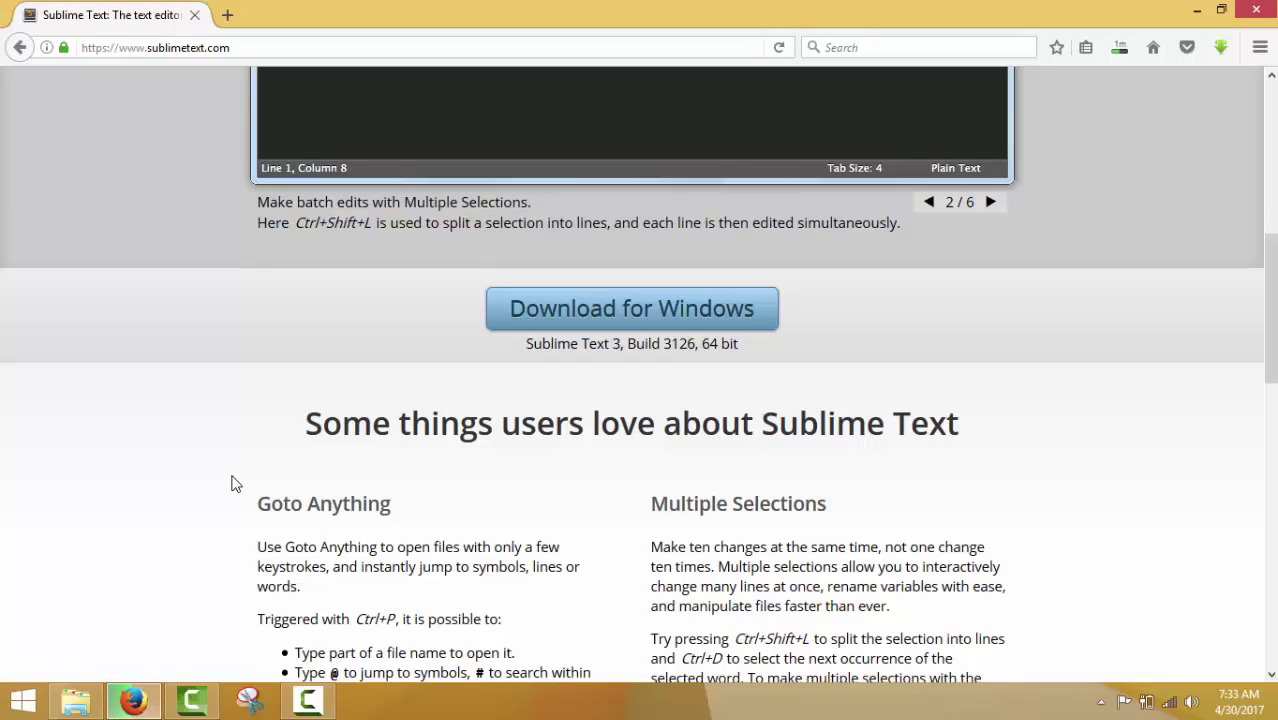
pyautogui.moveTo(1272, 299); pyautogui.dragTo(1270, 182)
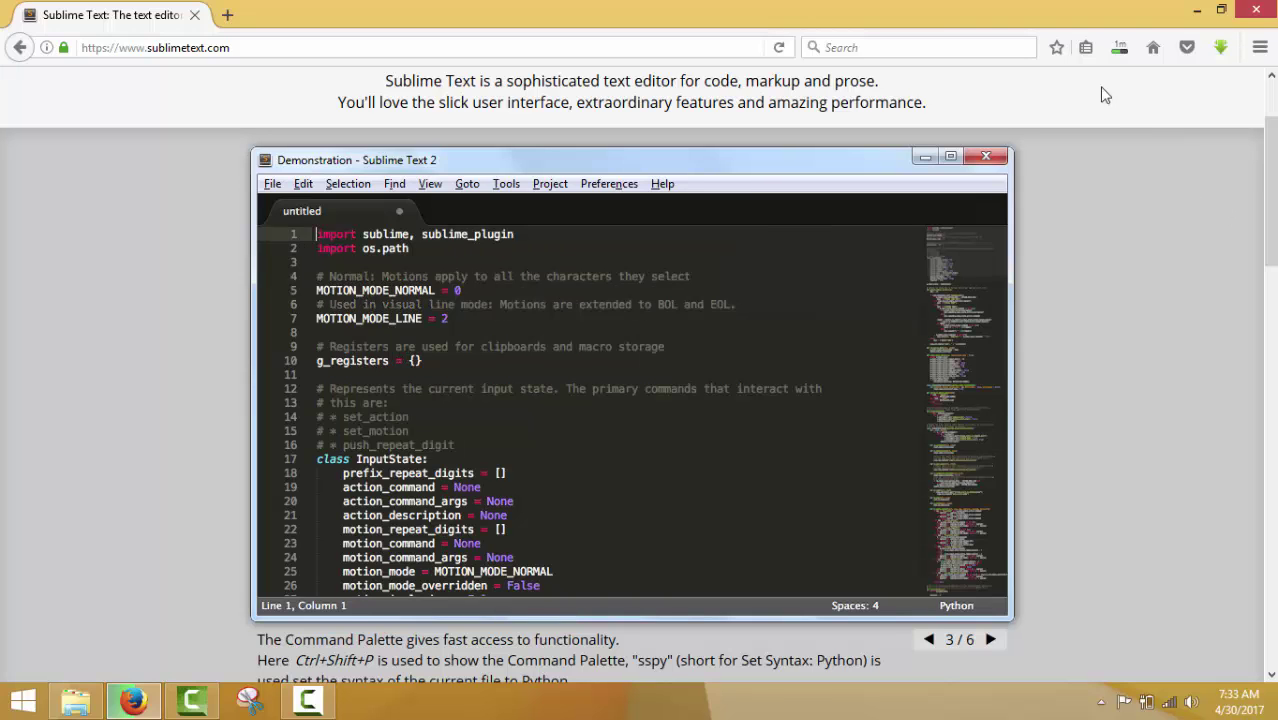
pyautogui.click(1199, 10)
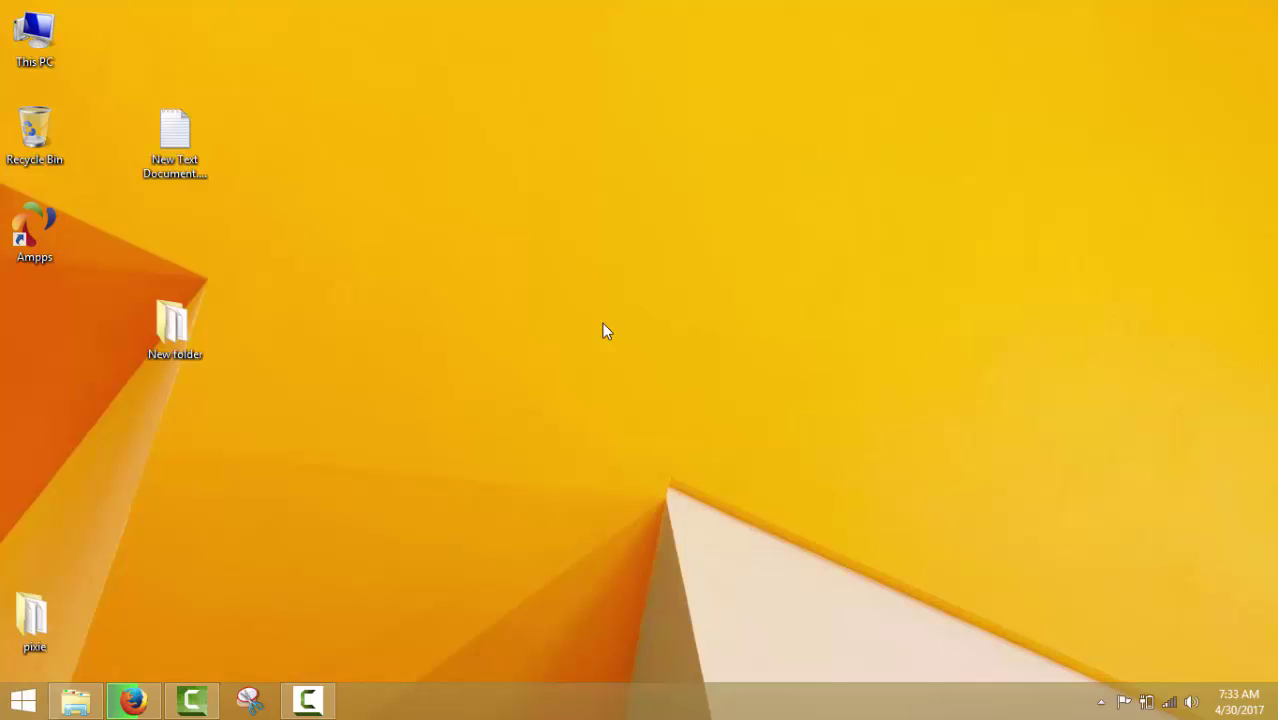
pyautogui.moveTo(141, 712)
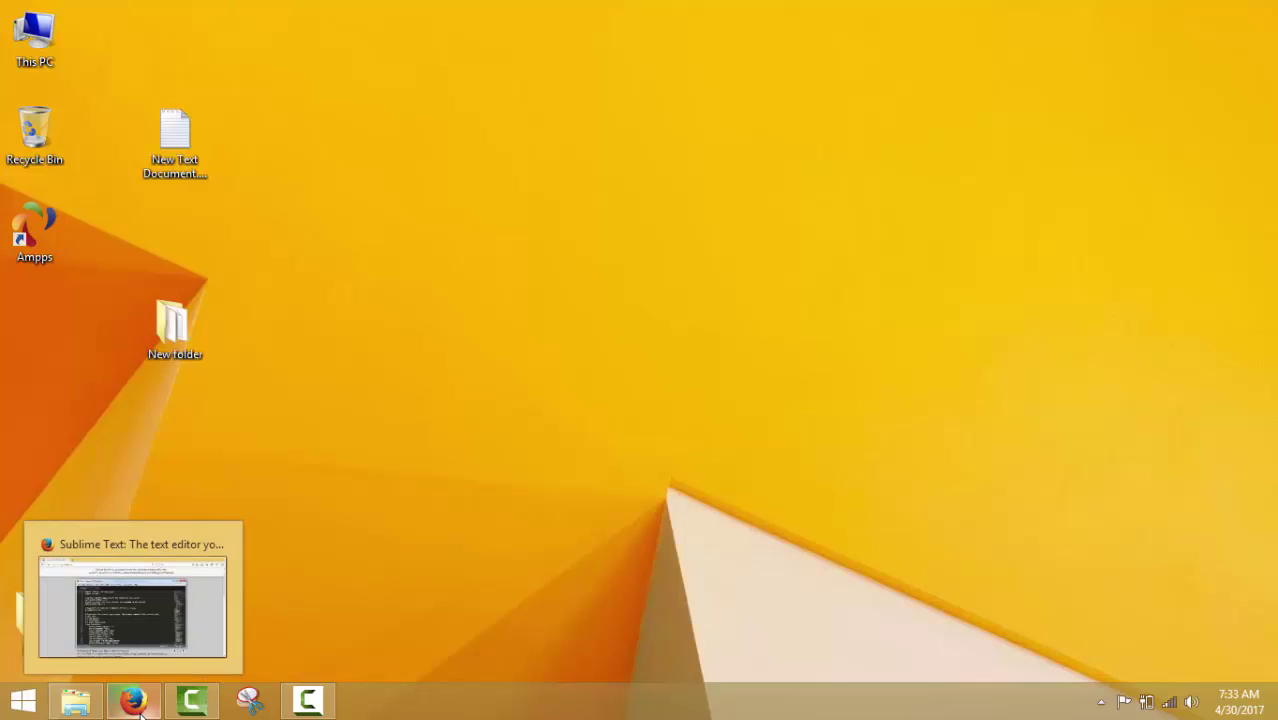
pyautogui.click(137, 703)
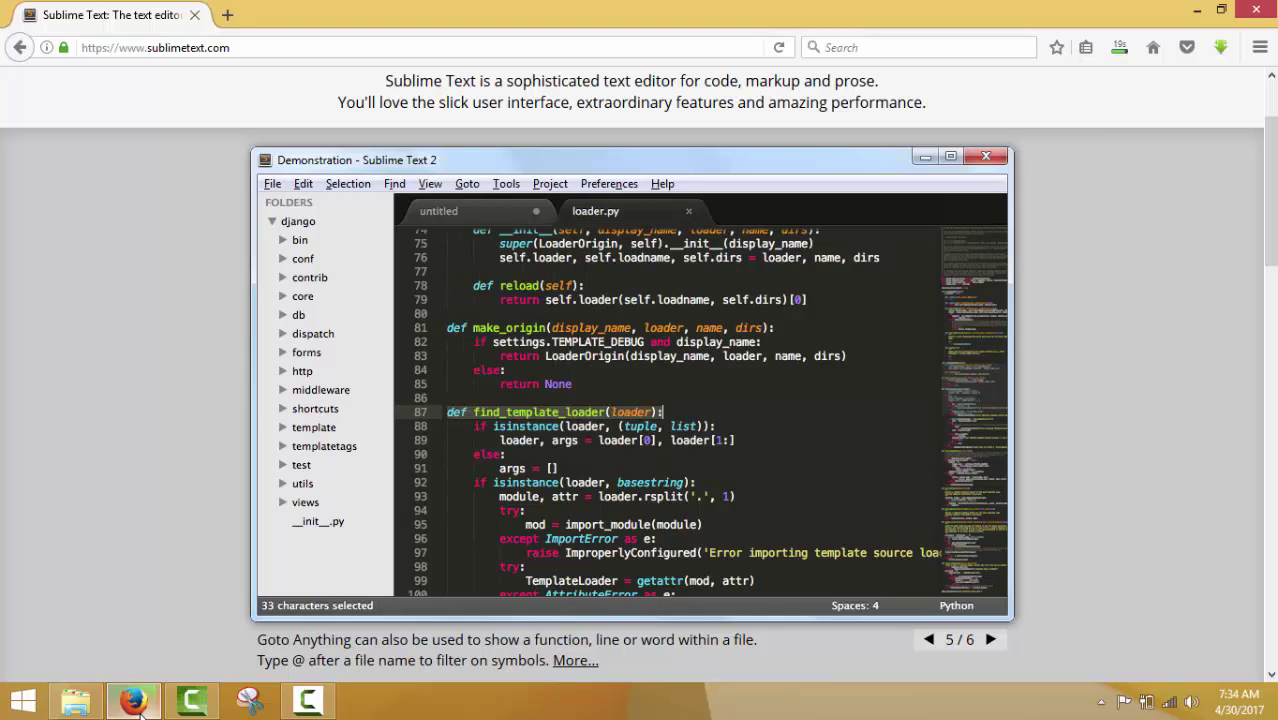
pyautogui.click(138, 703)
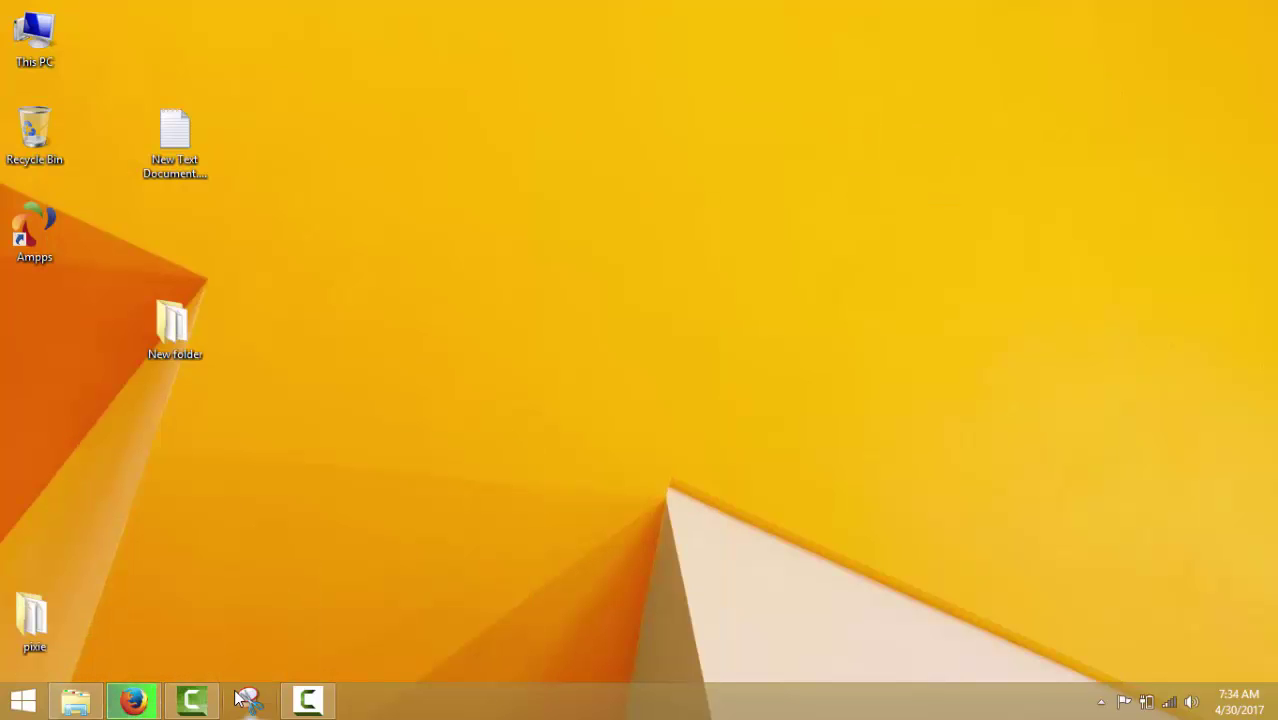
# Show the downloaded Sublime Text Build 3126 x64 Setup.exe in its folder from Firefox and launch it
pyautogui.click(134, 701)
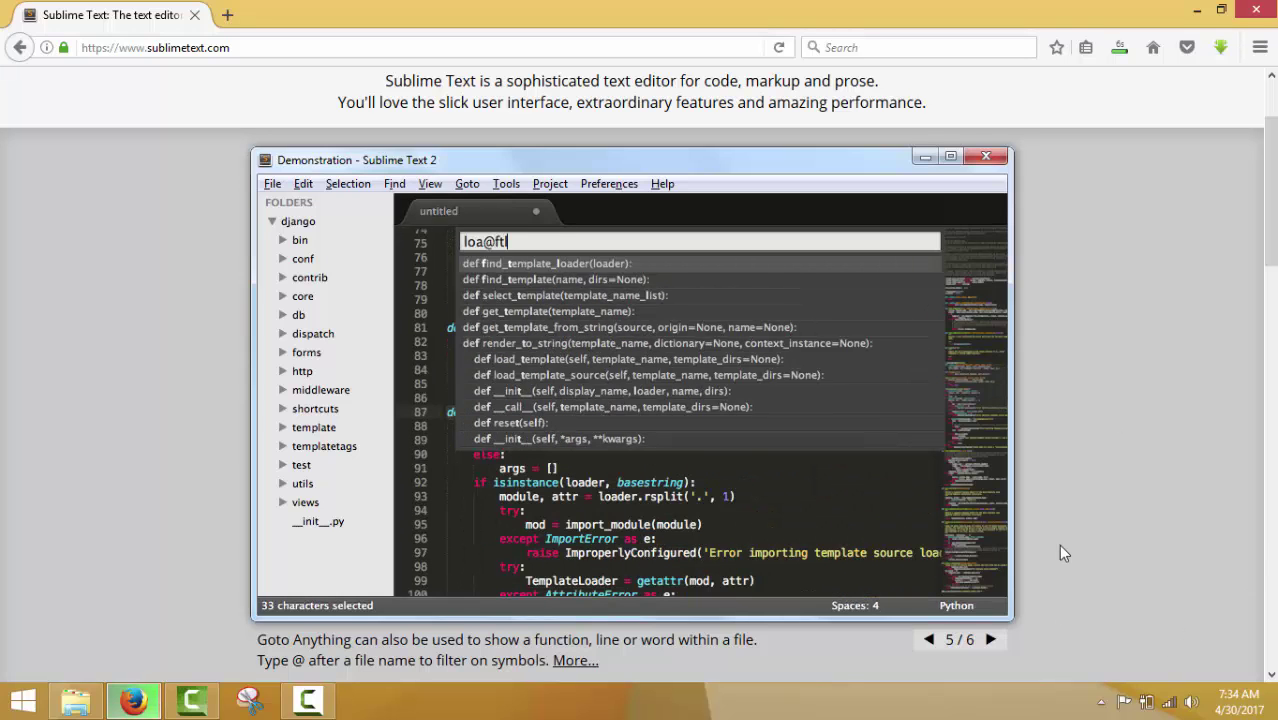
pyautogui.click(1120, 52)
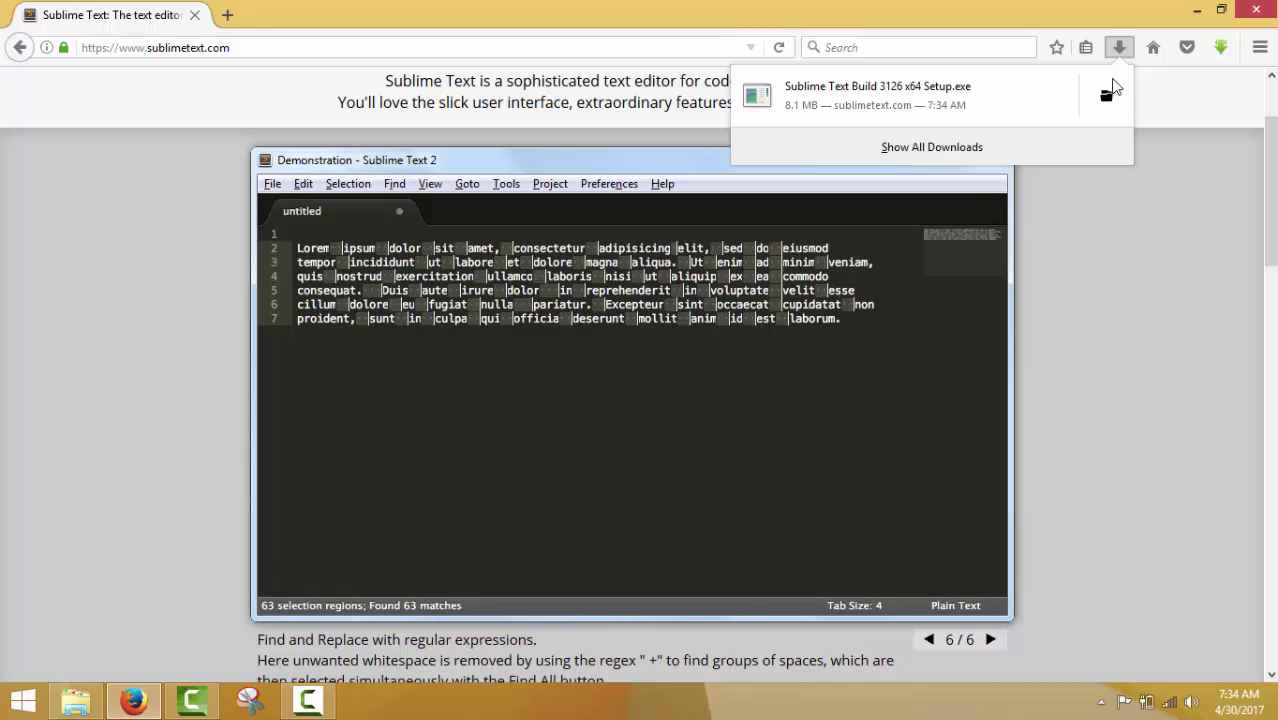
pyautogui.click(1109, 94)
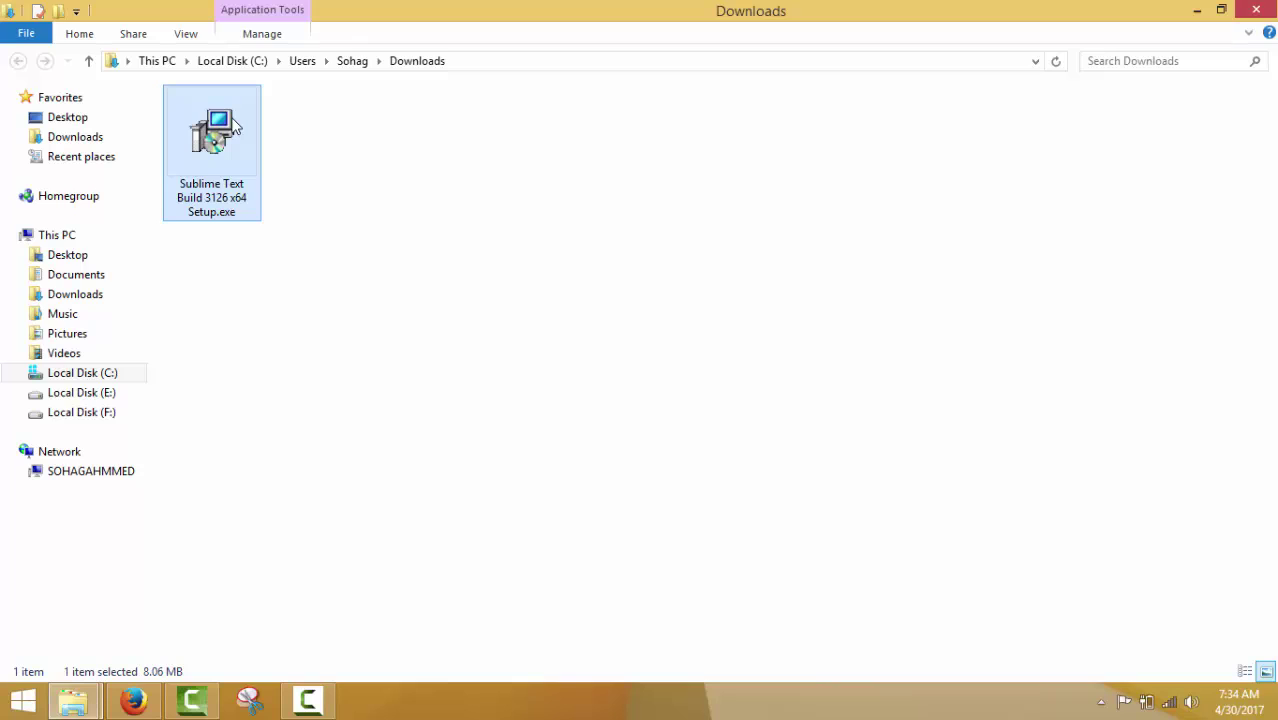
pyautogui.doubleClick(233, 123)
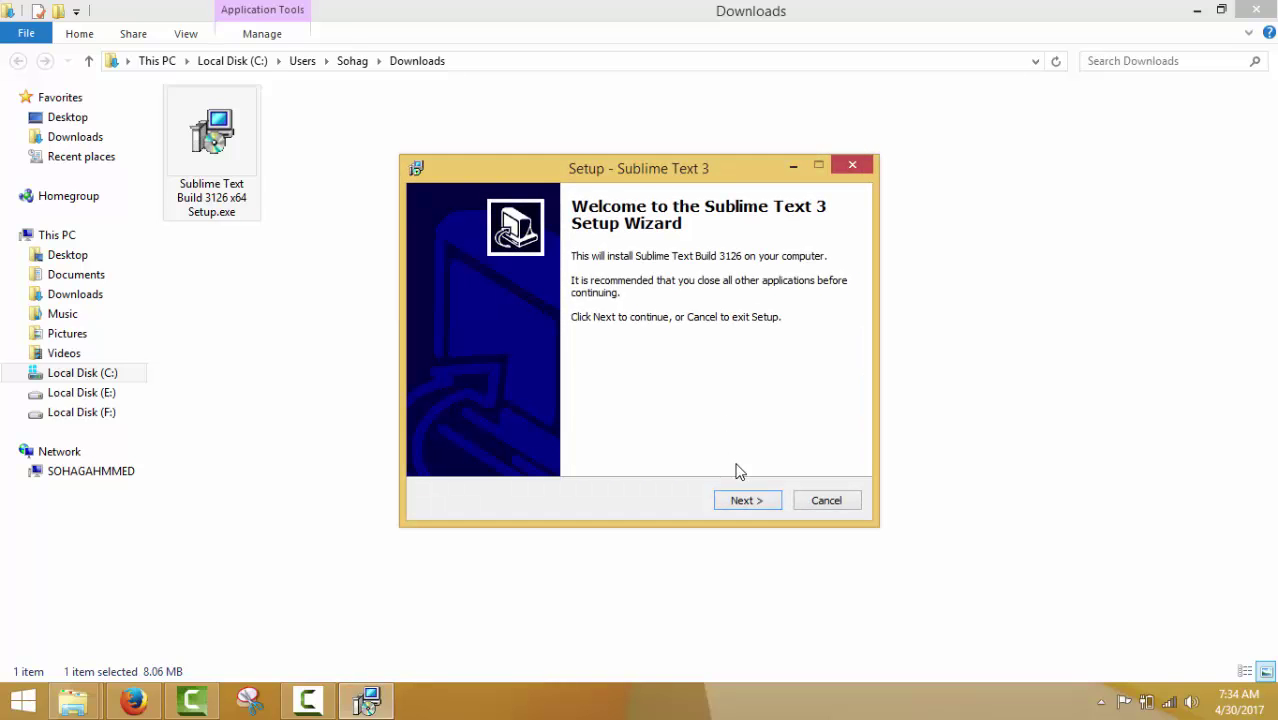
# Install Sublime Text 3 into C:\Program Files\Sublime Text 3 with the explorer context menu task
pyautogui.click(746, 500)
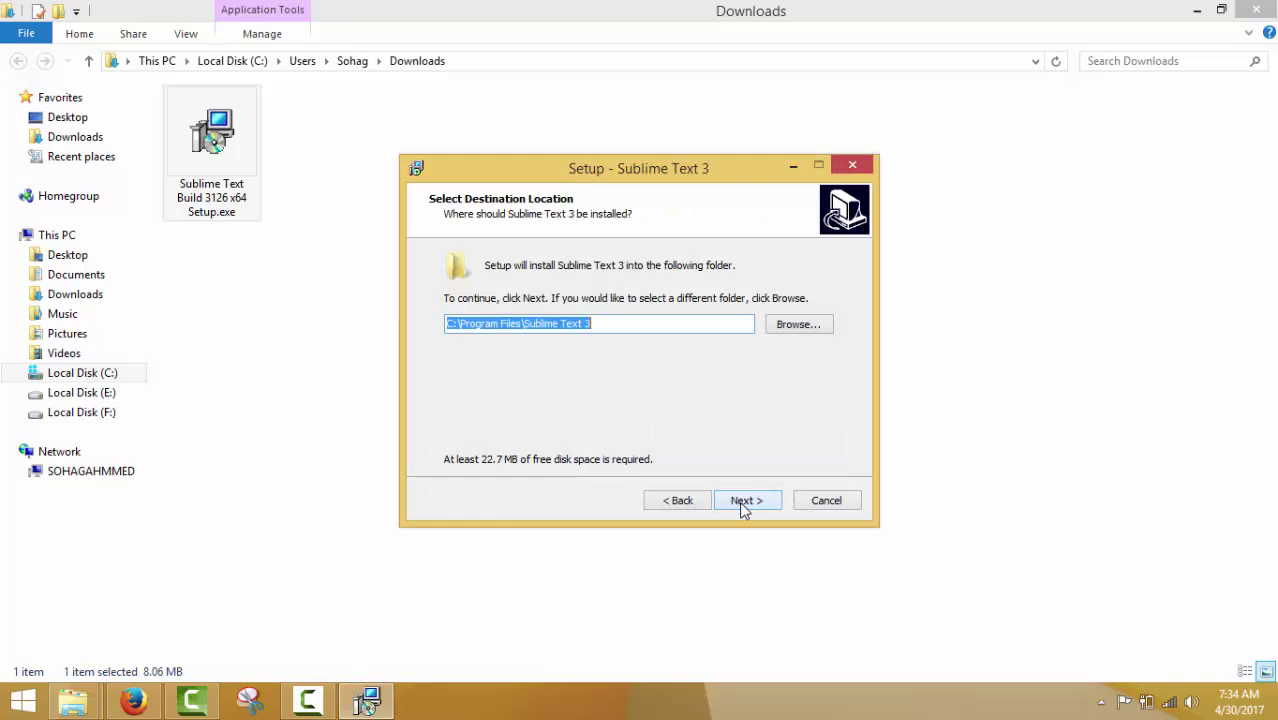
pyautogui.click(746, 500)
pyautogui.click(742, 505)
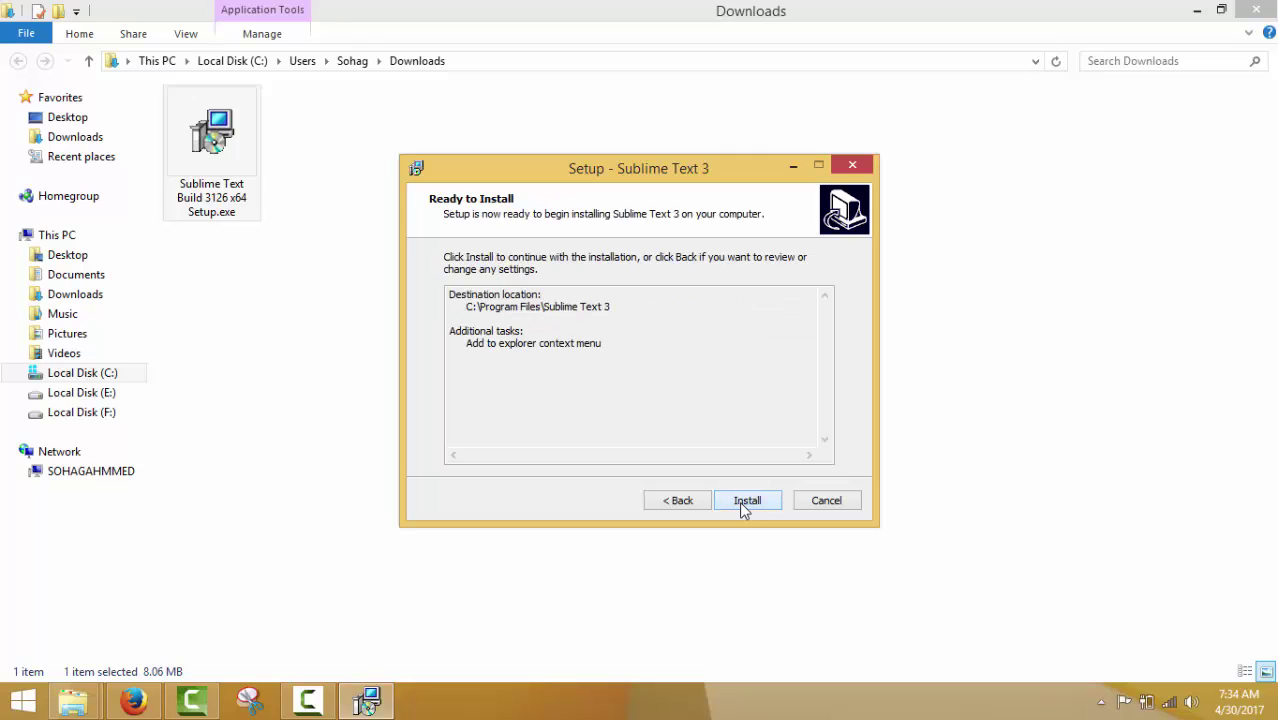
pyautogui.click(742, 505)
# Close the Downloads folder and the browser, and finish the Sublime Text 3 setup wizard
pyautogui.click(1252, 12)
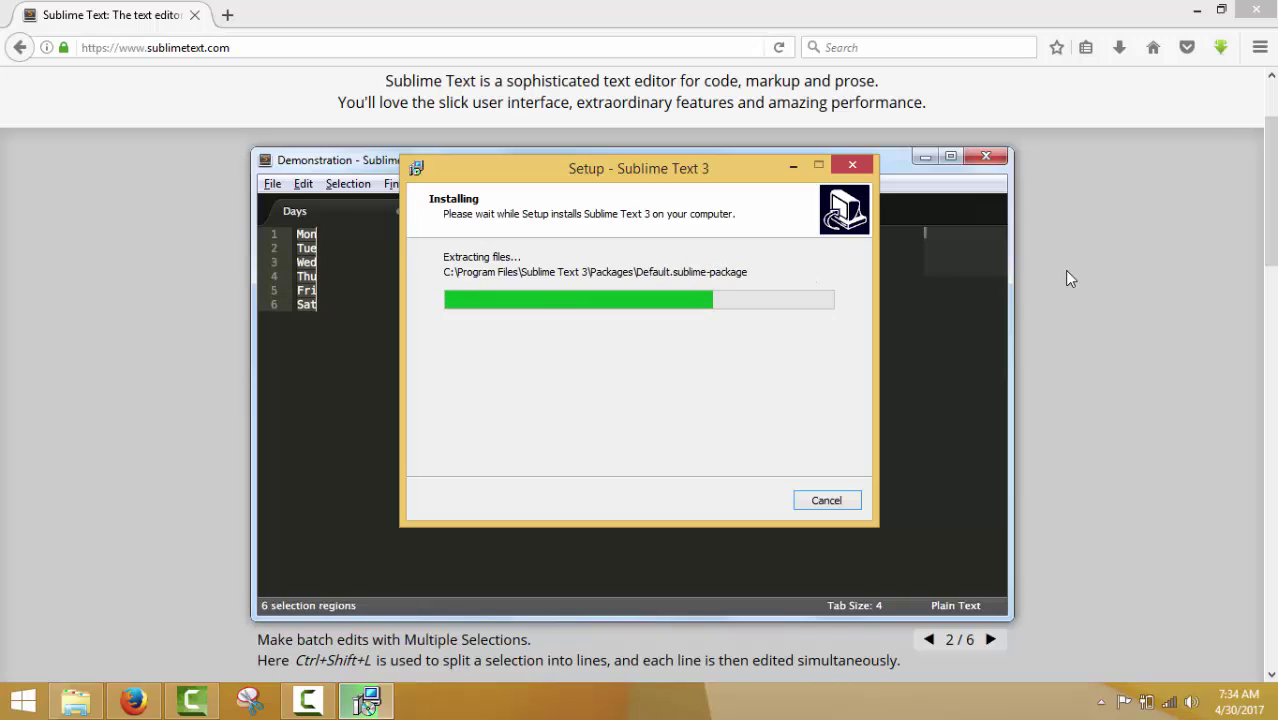
pyautogui.click(1272, 16)
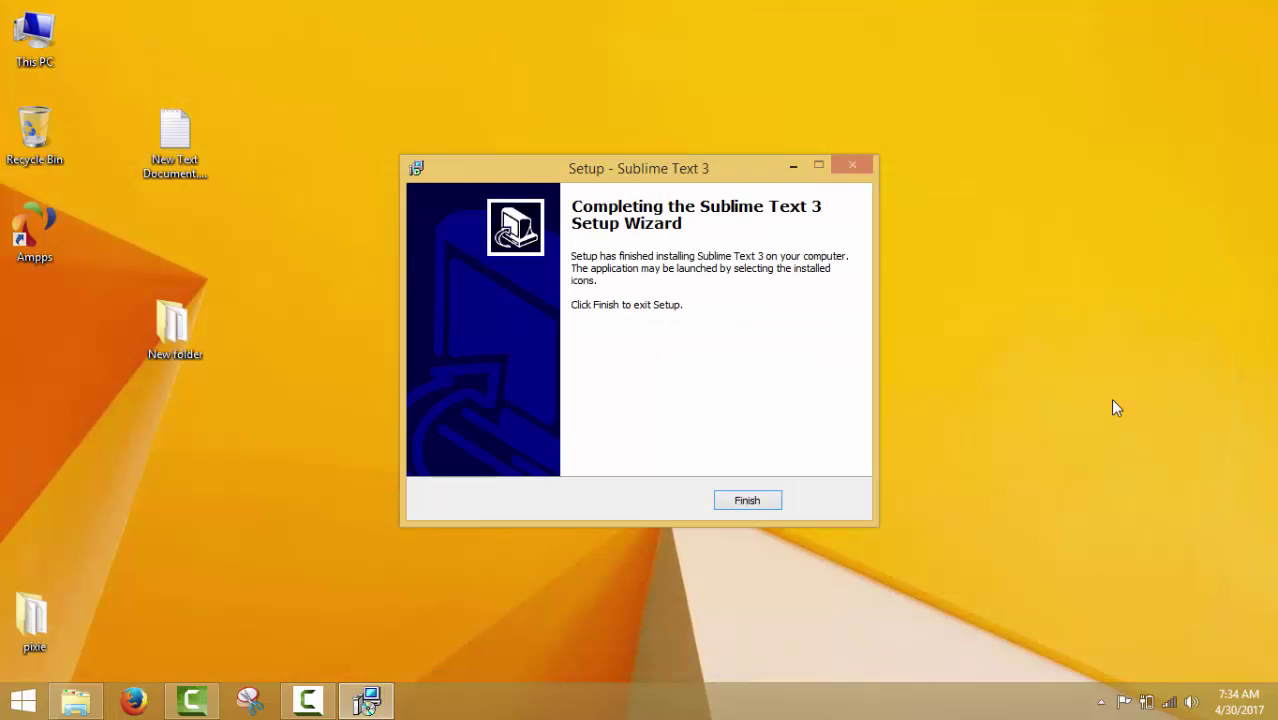
pyautogui.click(775, 500)
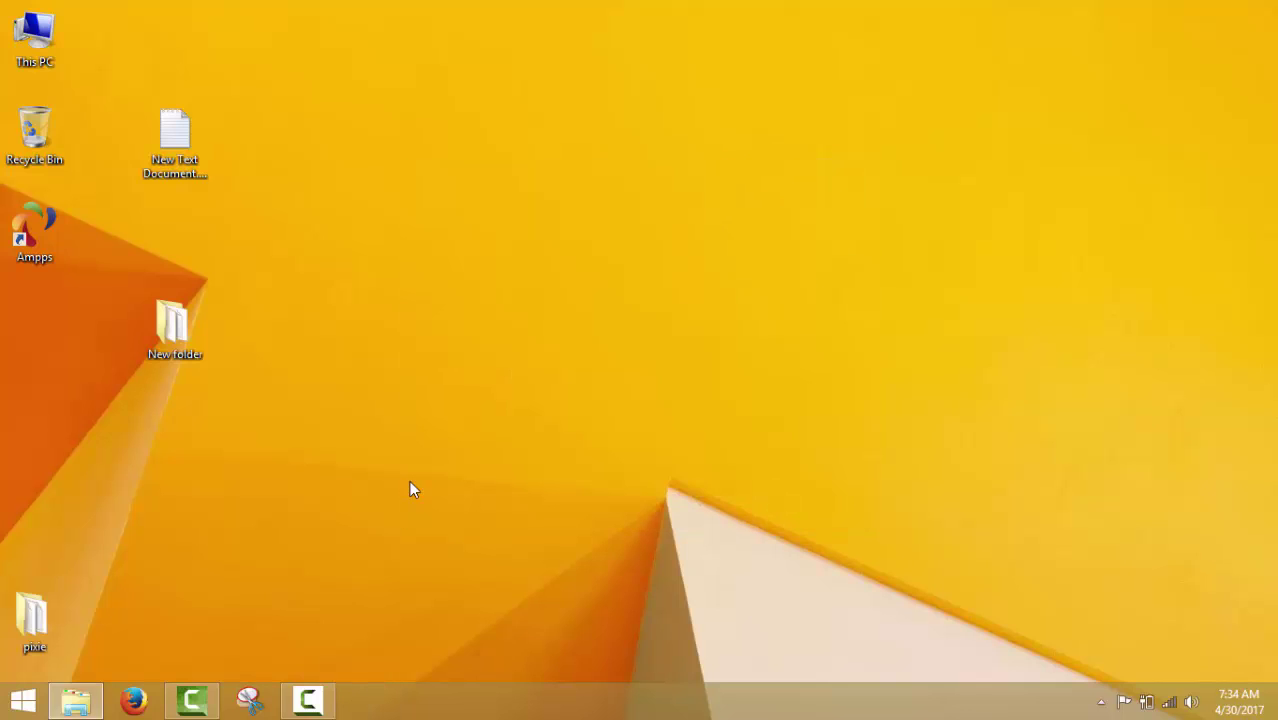
# Search Windows for Sublime Text 2 and launch it
pyautogui.rightClick(25, 705)
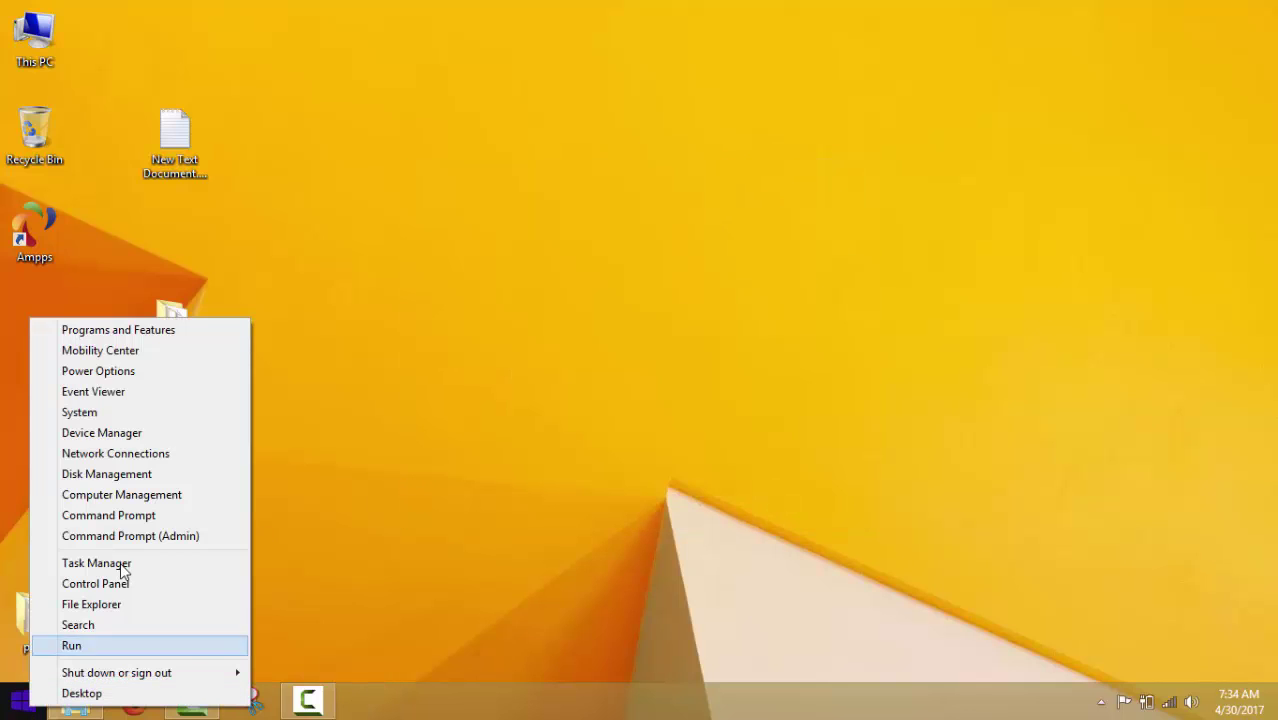
pyautogui.click(112, 622)
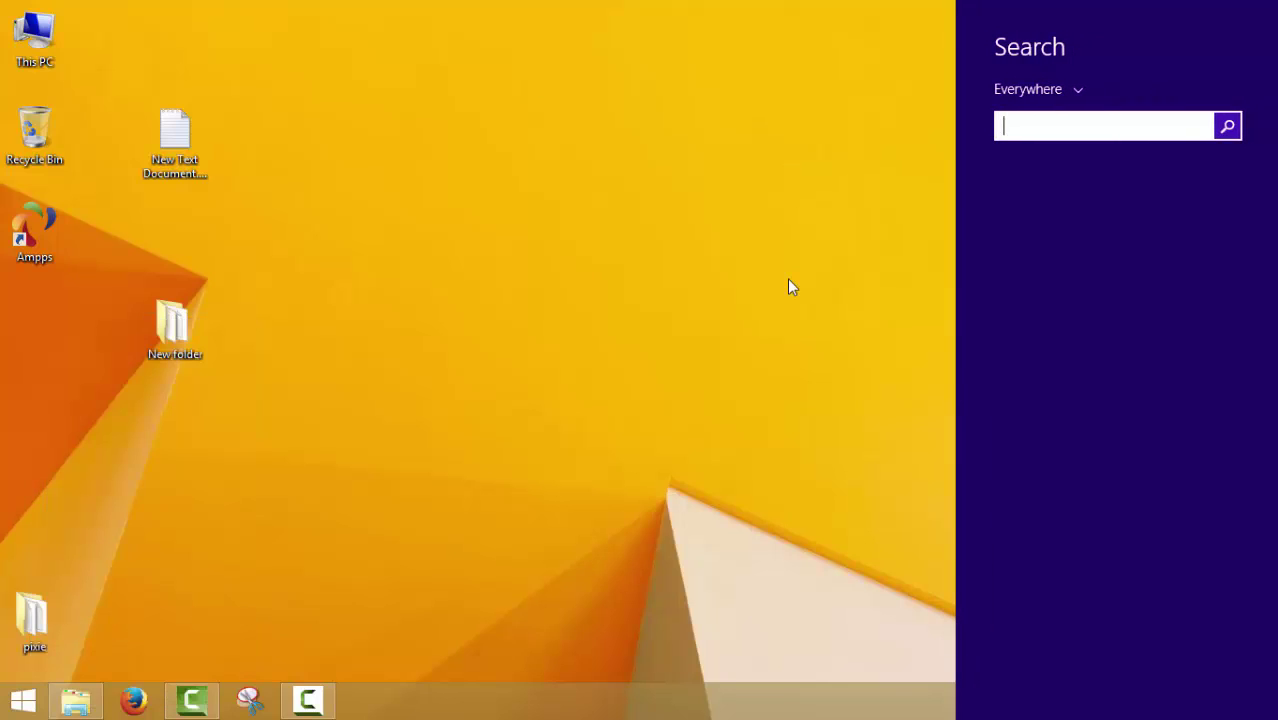
pyautogui.write('sublime Text 2')
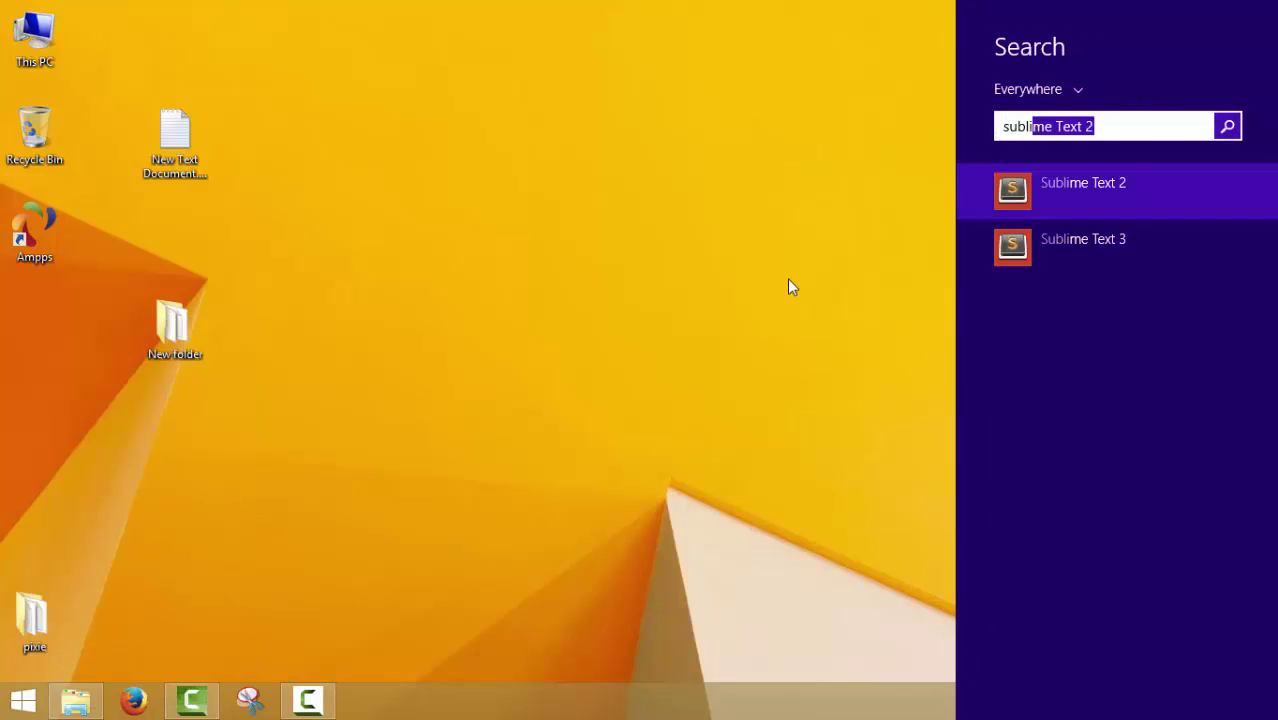
pyautogui.press('Return')
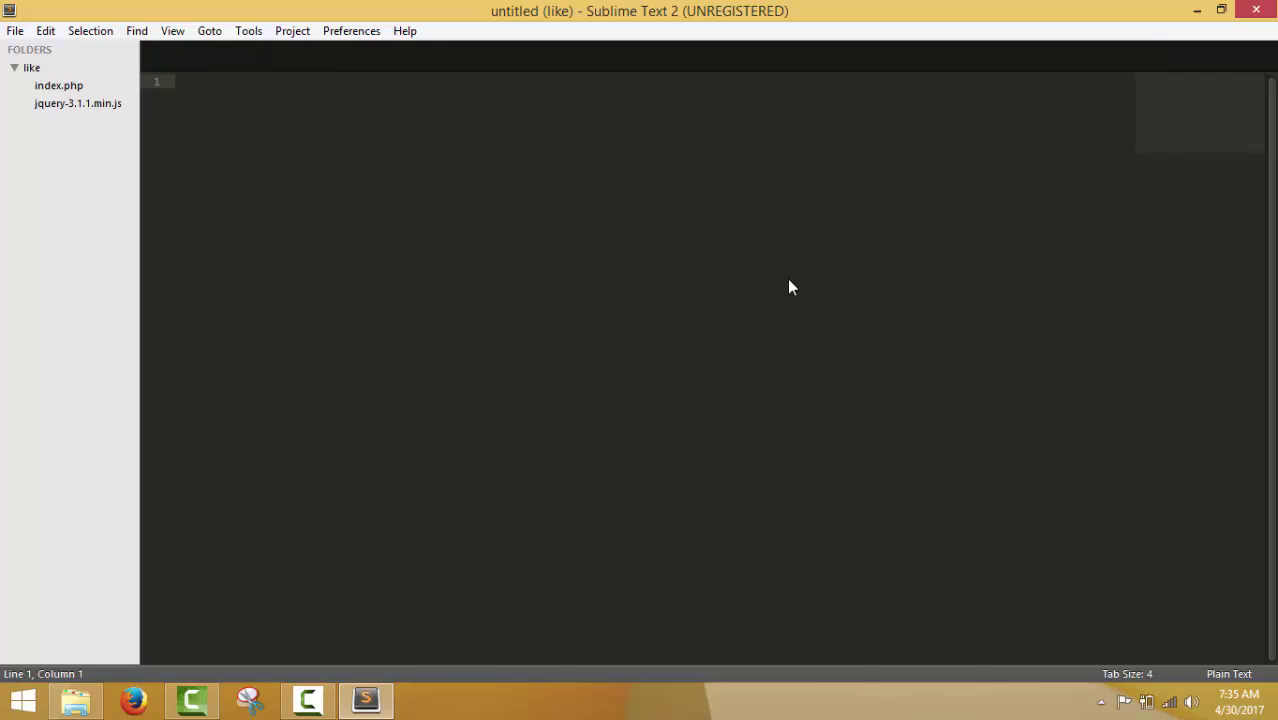
# Remove the like folder from the Sublime Text project and add New folder from the desktop
pyautogui.rightClick(36, 68)
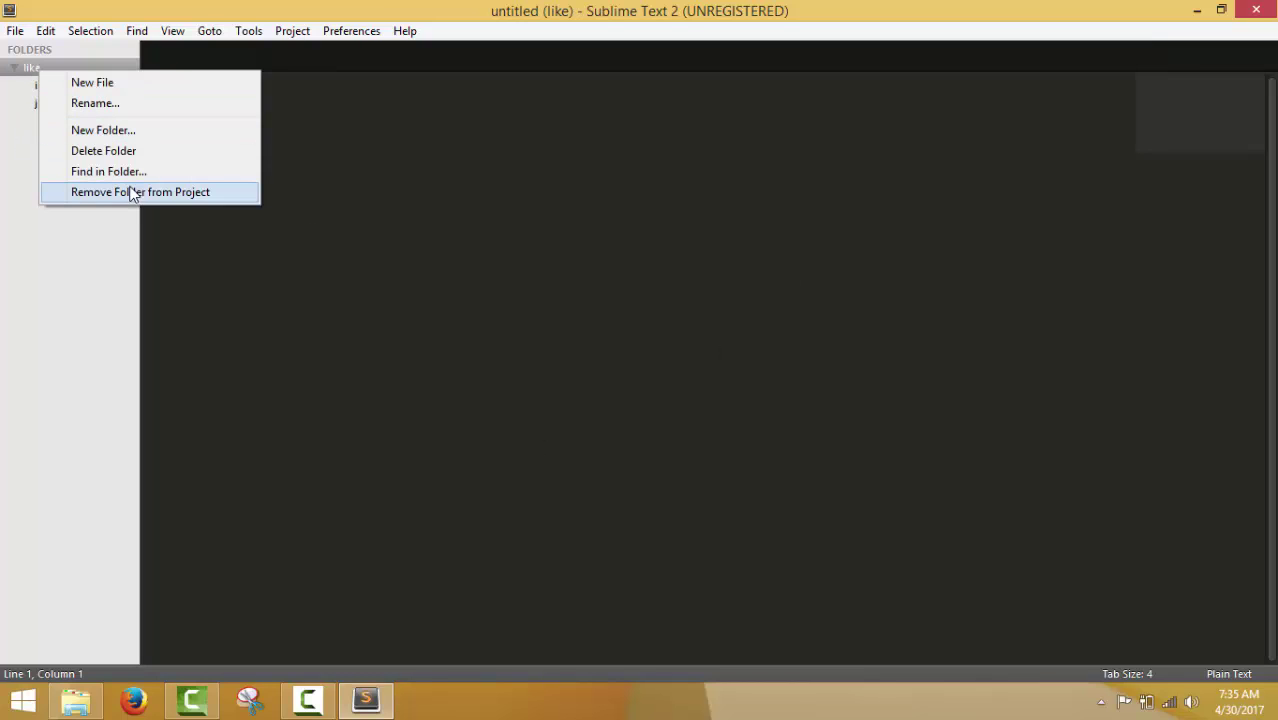
pyautogui.click(132, 193)
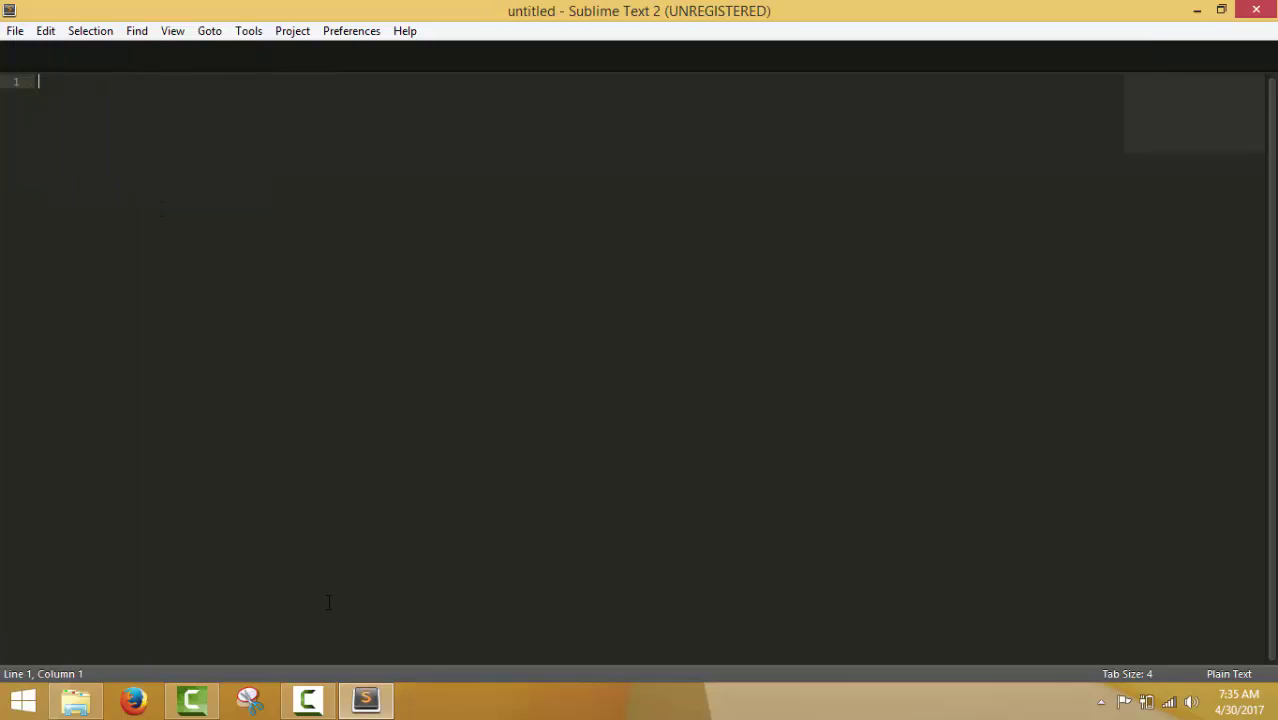
pyautogui.moveTo(325, 697)
pyautogui.click(1196, 9)
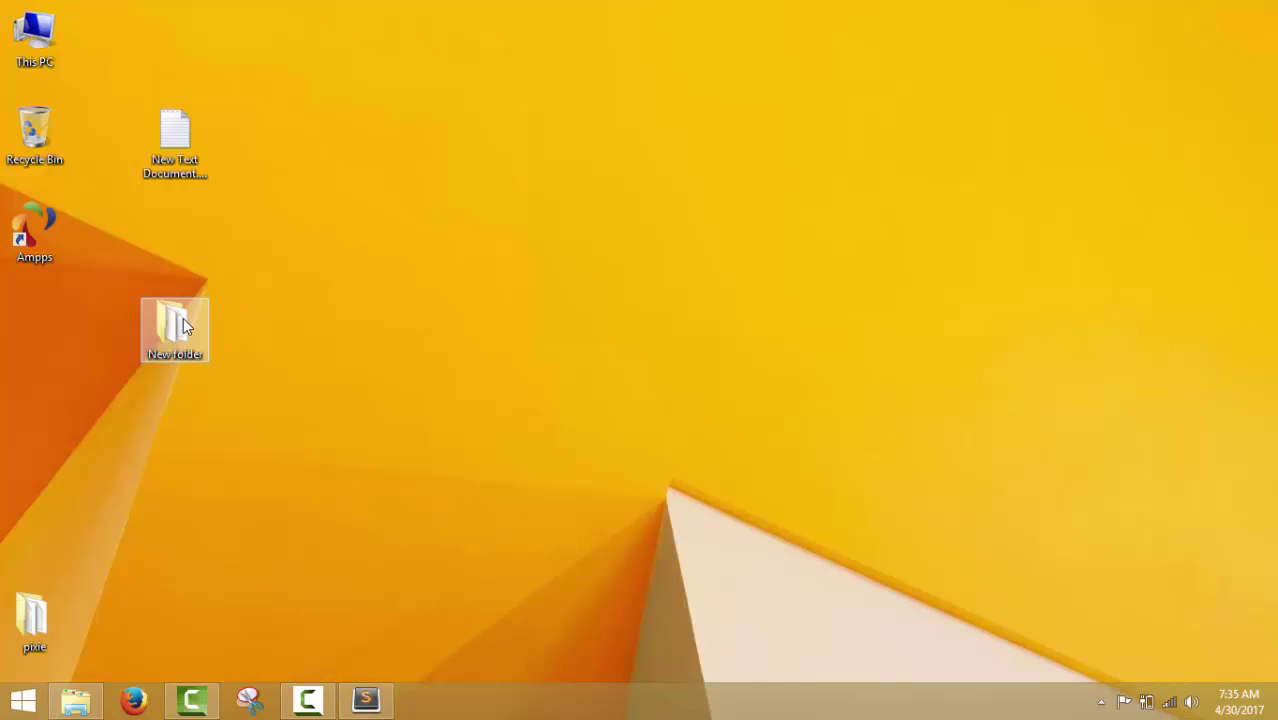
pyautogui.moveTo(183, 318); pyautogui.dragTo(211, 398)
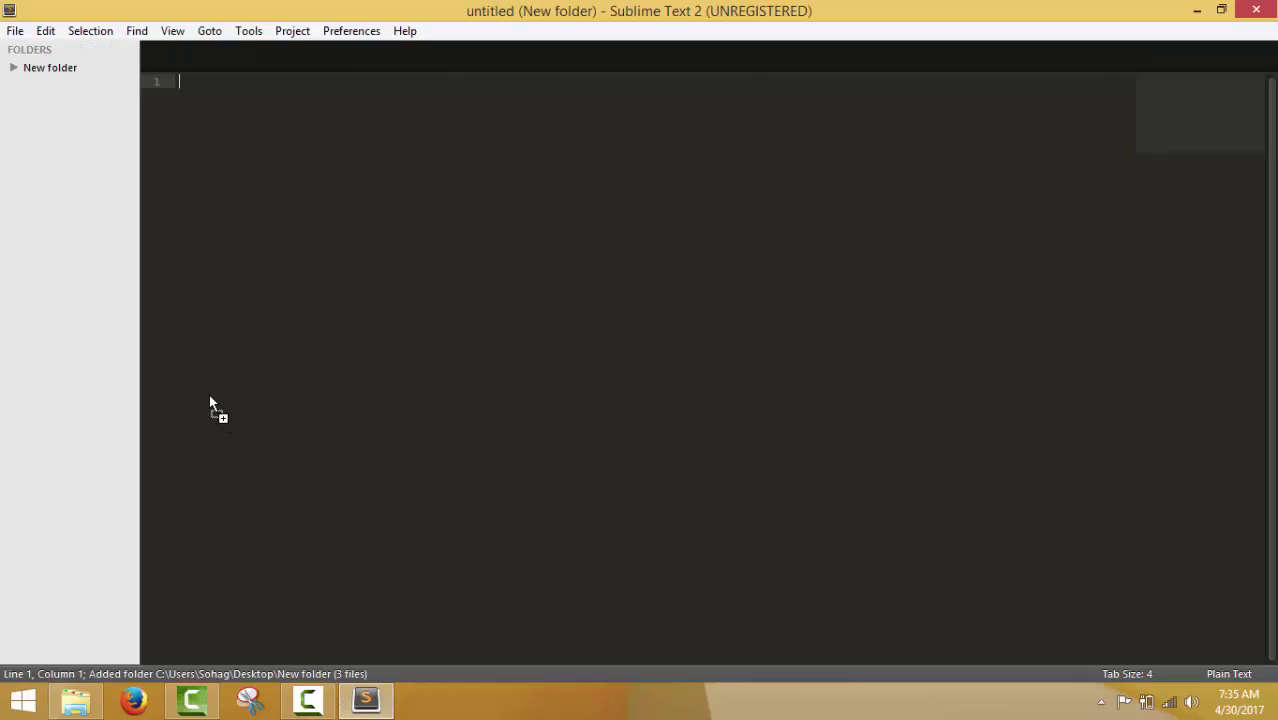
# Expand New folder and open index.html and index.php in separate editor tabs, ending on index.php
pyautogui.click(50, 72)
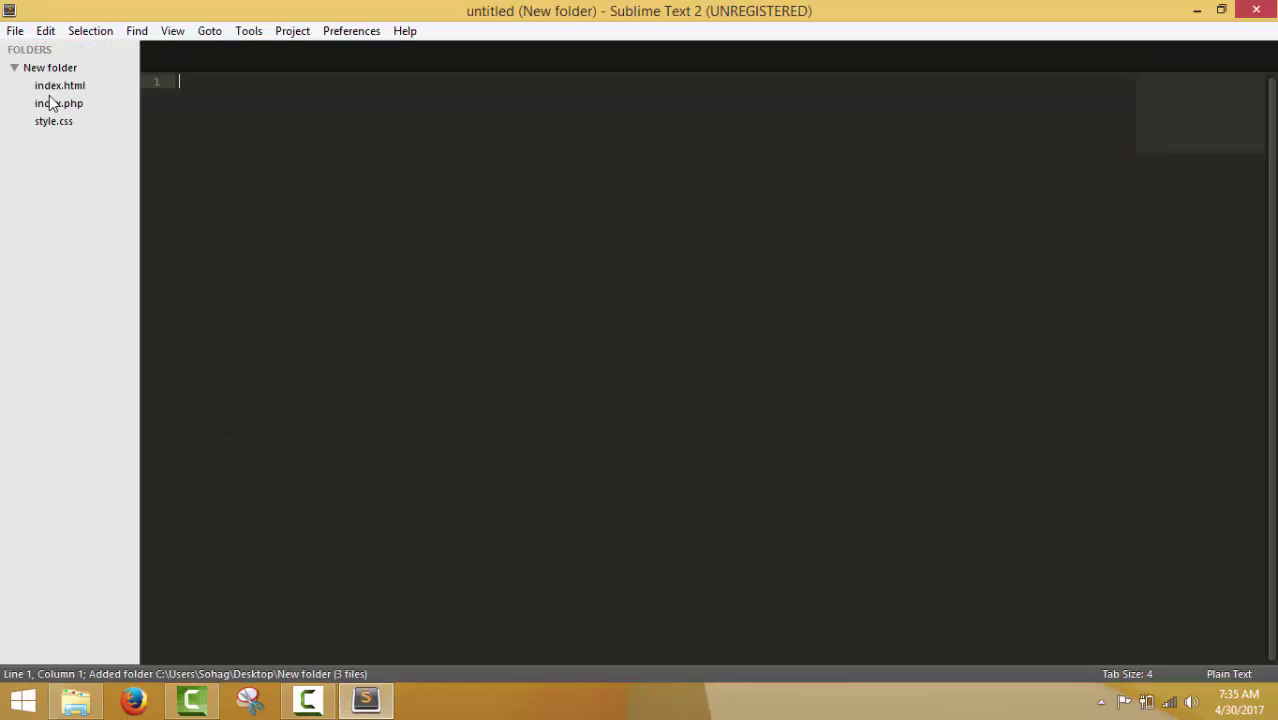
pyautogui.click(55, 72)
pyautogui.click(55, 72)
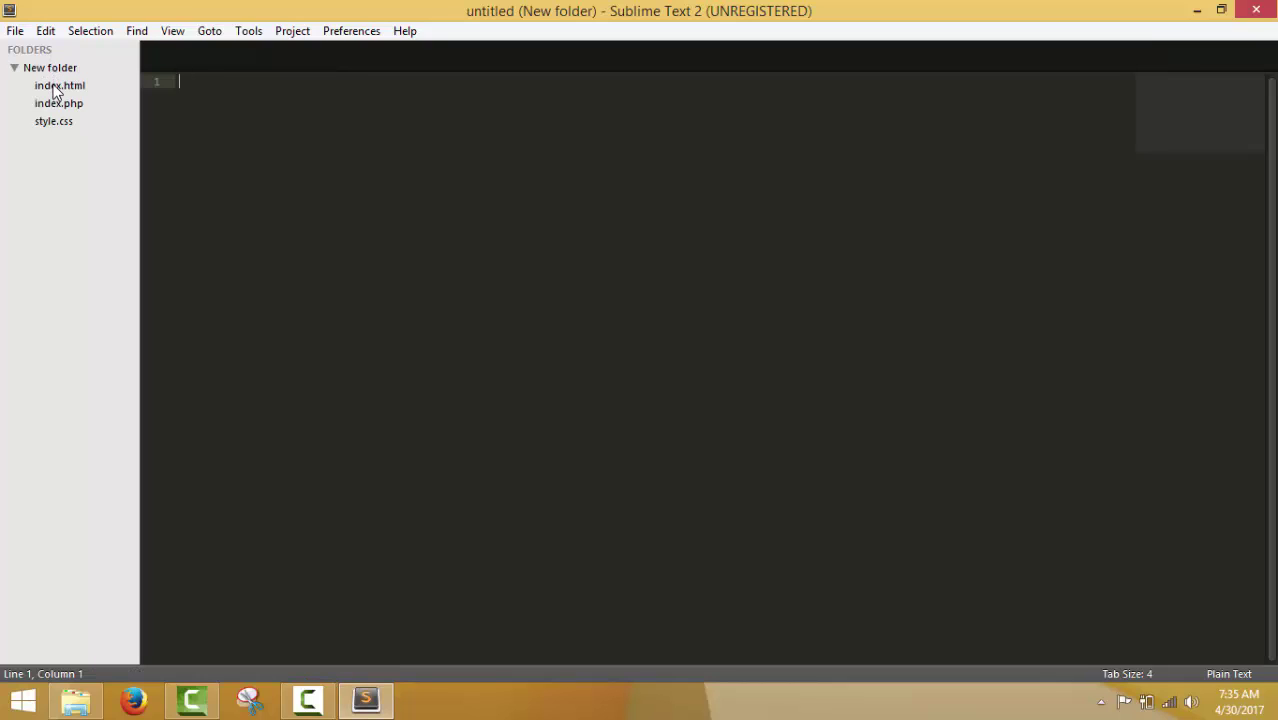
pyautogui.click(58, 71)
pyautogui.click(57, 70)
pyautogui.doubleClick(66, 87)
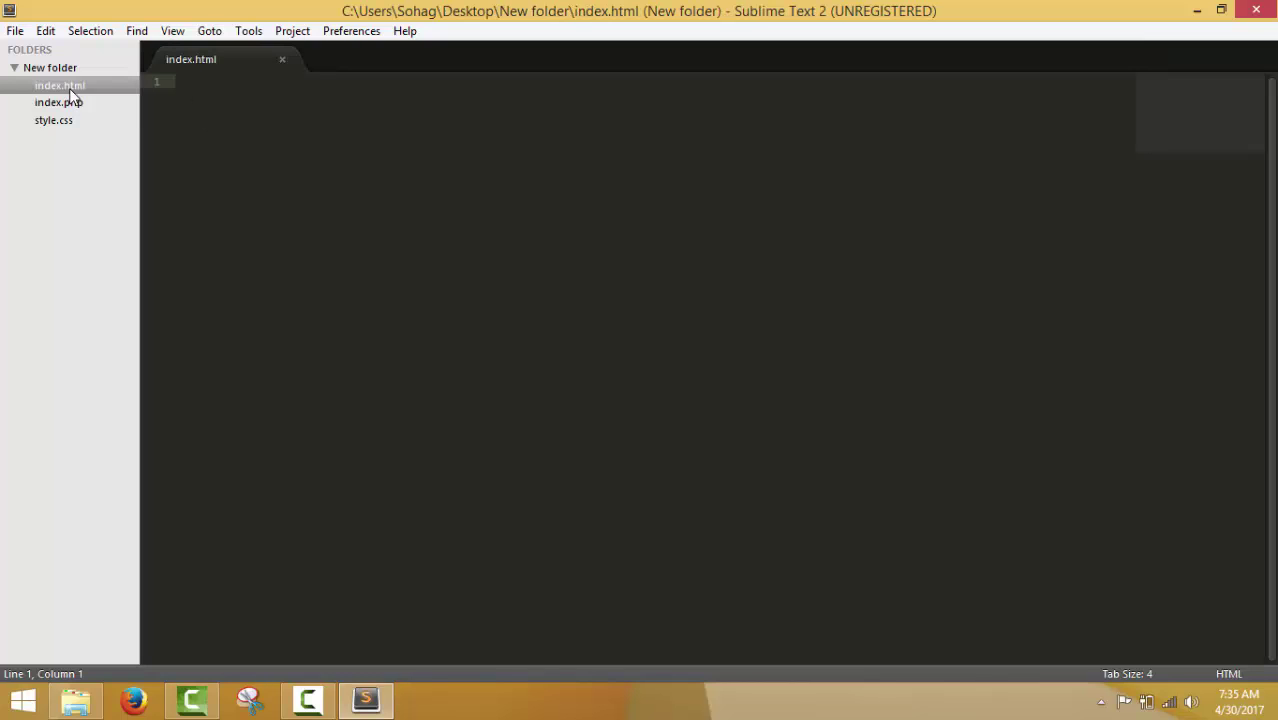
pyautogui.doubleClick(70, 104)
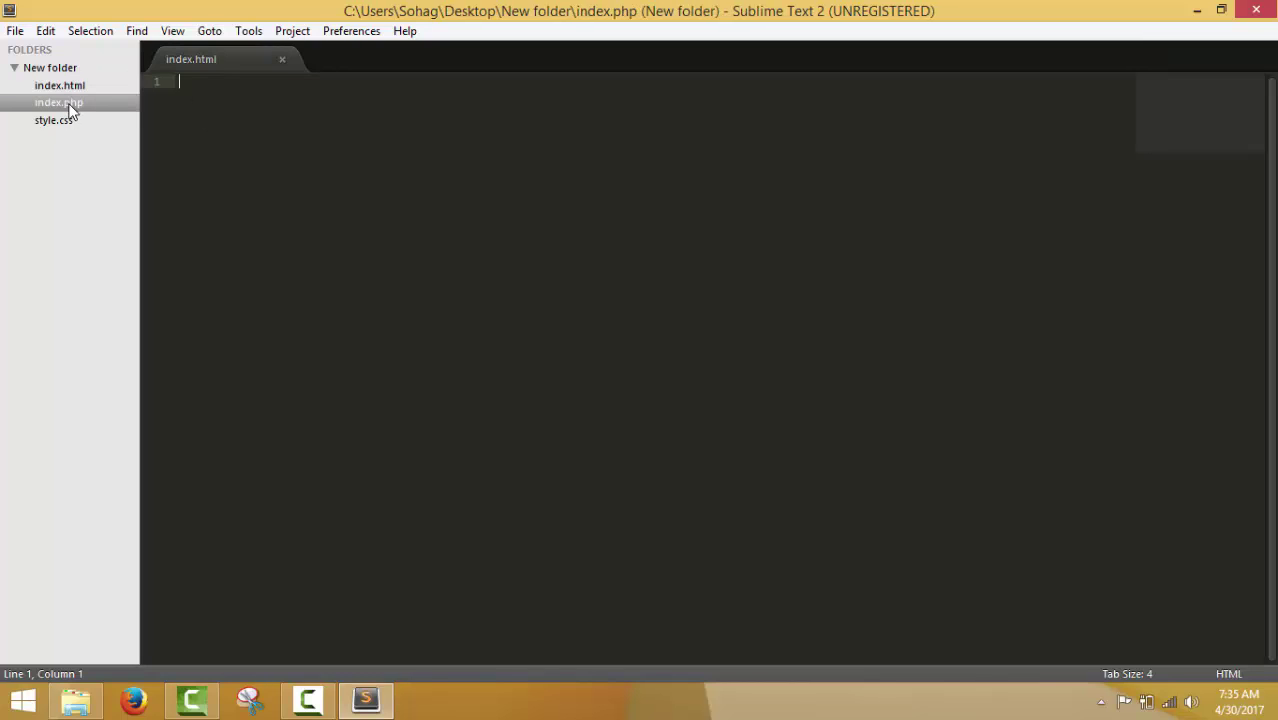
pyautogui.click(196, 66)
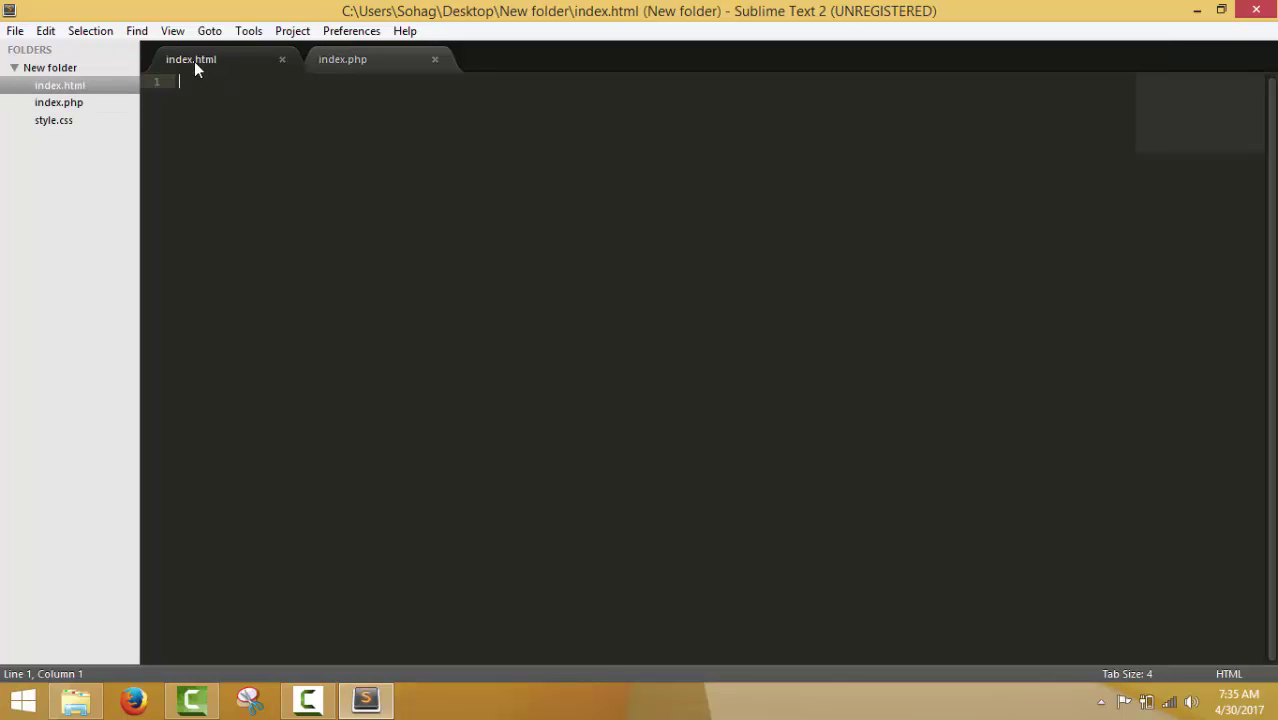
pyautogui.click(334, 58)
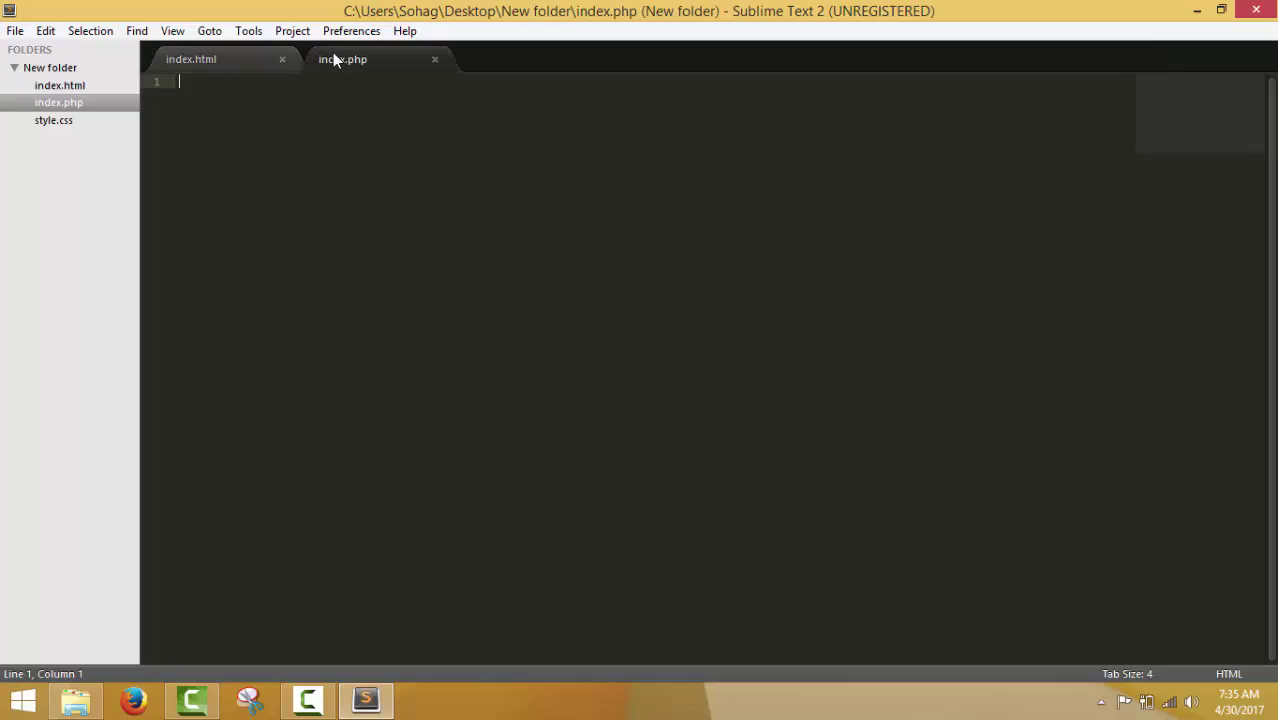
# Split the editor into a two-column layout and move index.html into the second column
pyautogui.click(172, 31)
pyautogui.moveTo(258, 231)
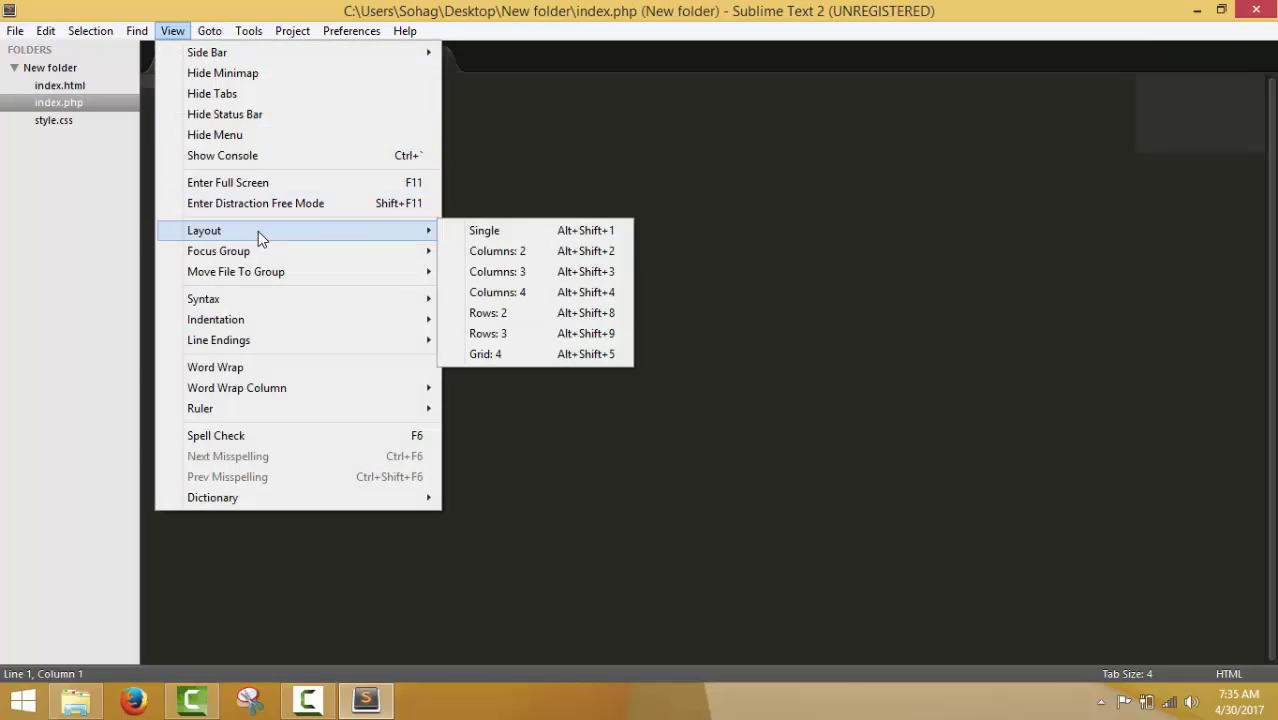
pyautogui.click(524, 255)
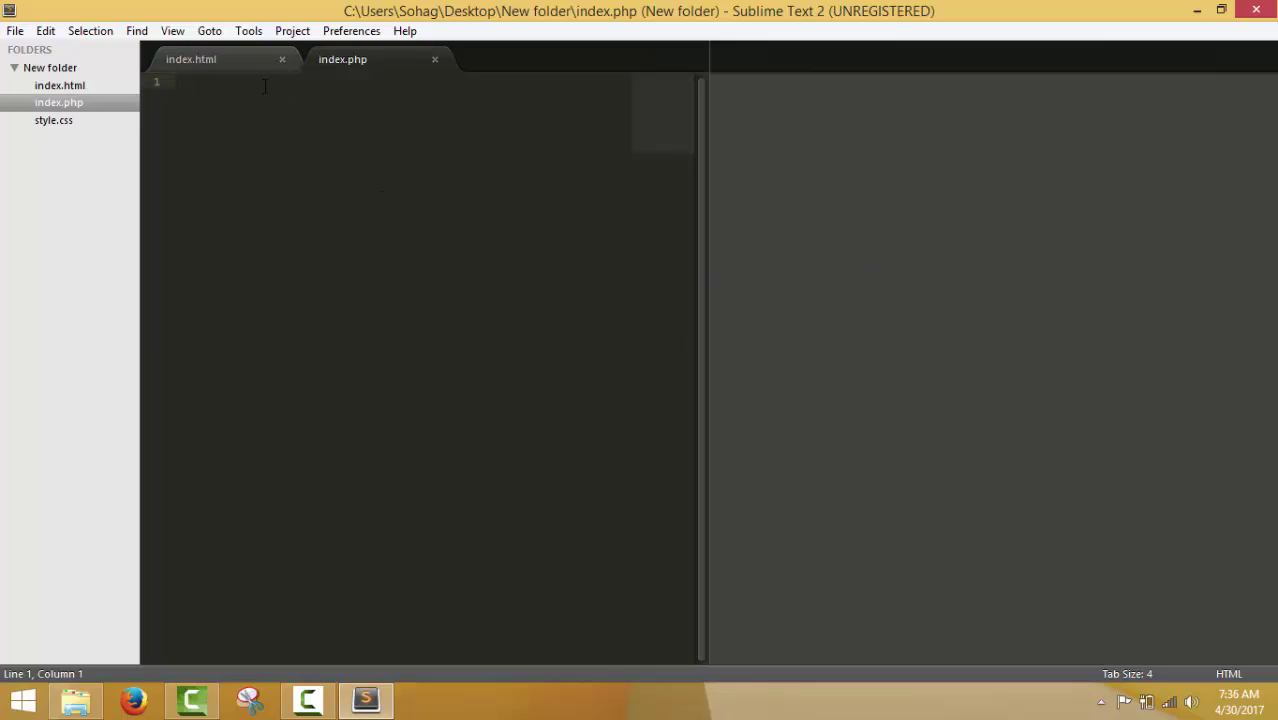
pyautogui.moveTo(212, 58); pyautogui.dragTo(785, 66)
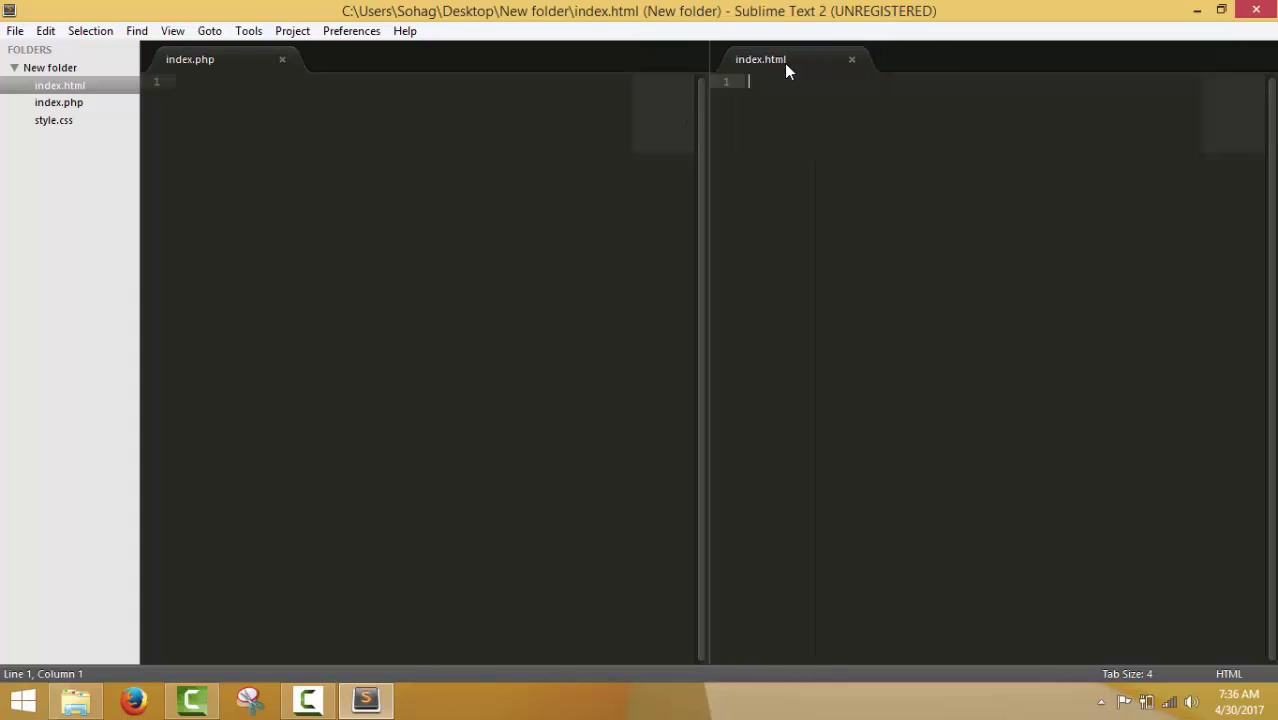
# Enter the sample text "nkj nkndjb djj n" in index.php and "nknknnkjnkjn kjn" in index.html
pyautogui.click(540, 140)
pyautogui.click(928, 132)
pyautogui.click(459, 191)
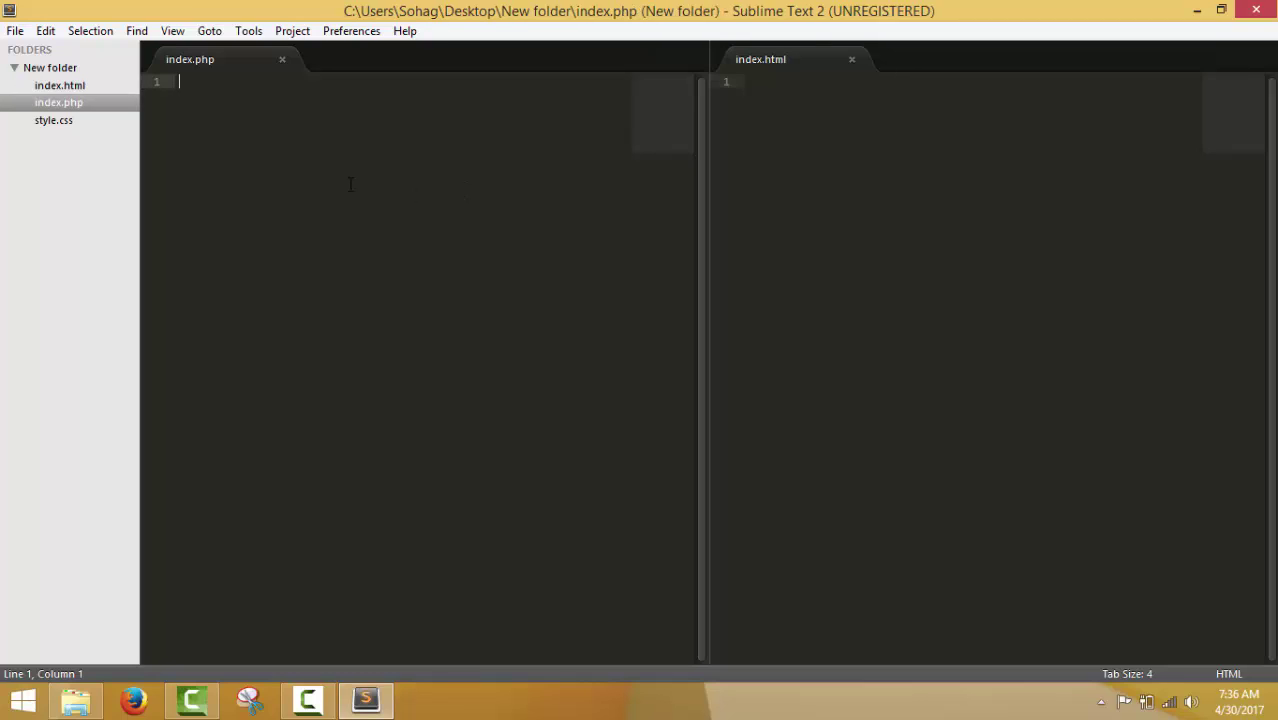
pyautogui.write('nkj nkndjb djj')
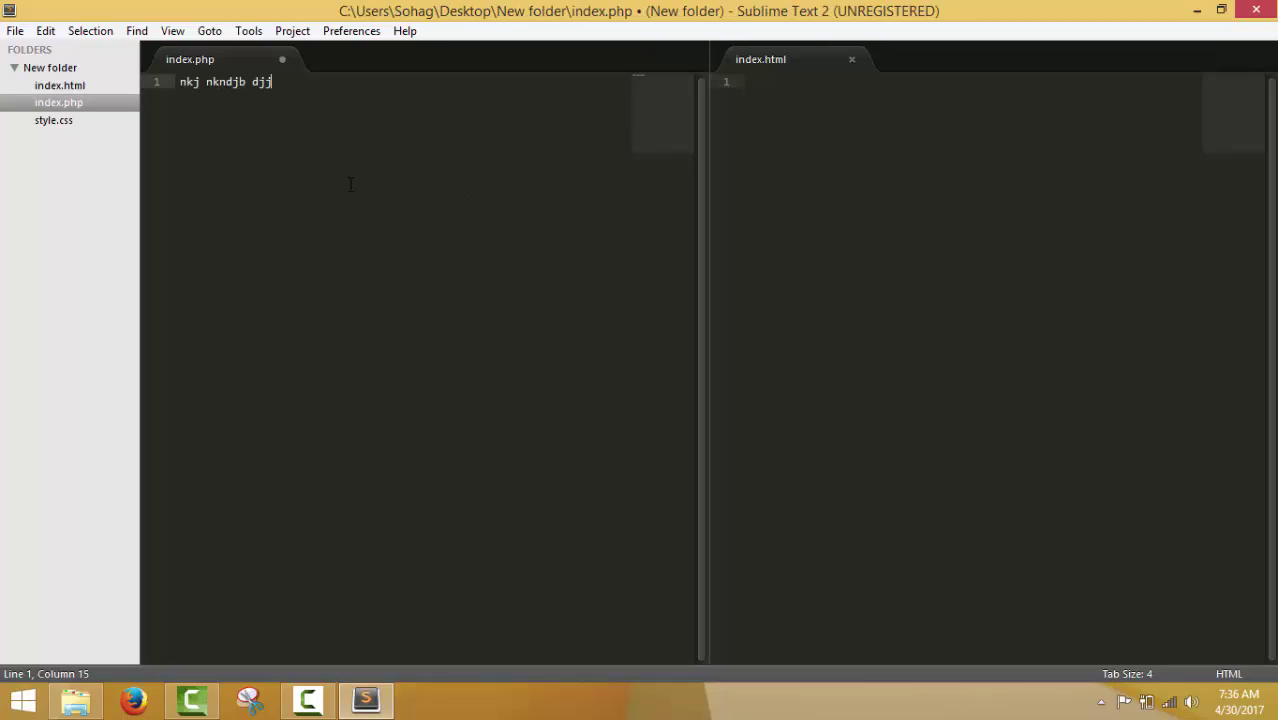
pyautogui.write(' n')
pyautogui.click(852, 155)
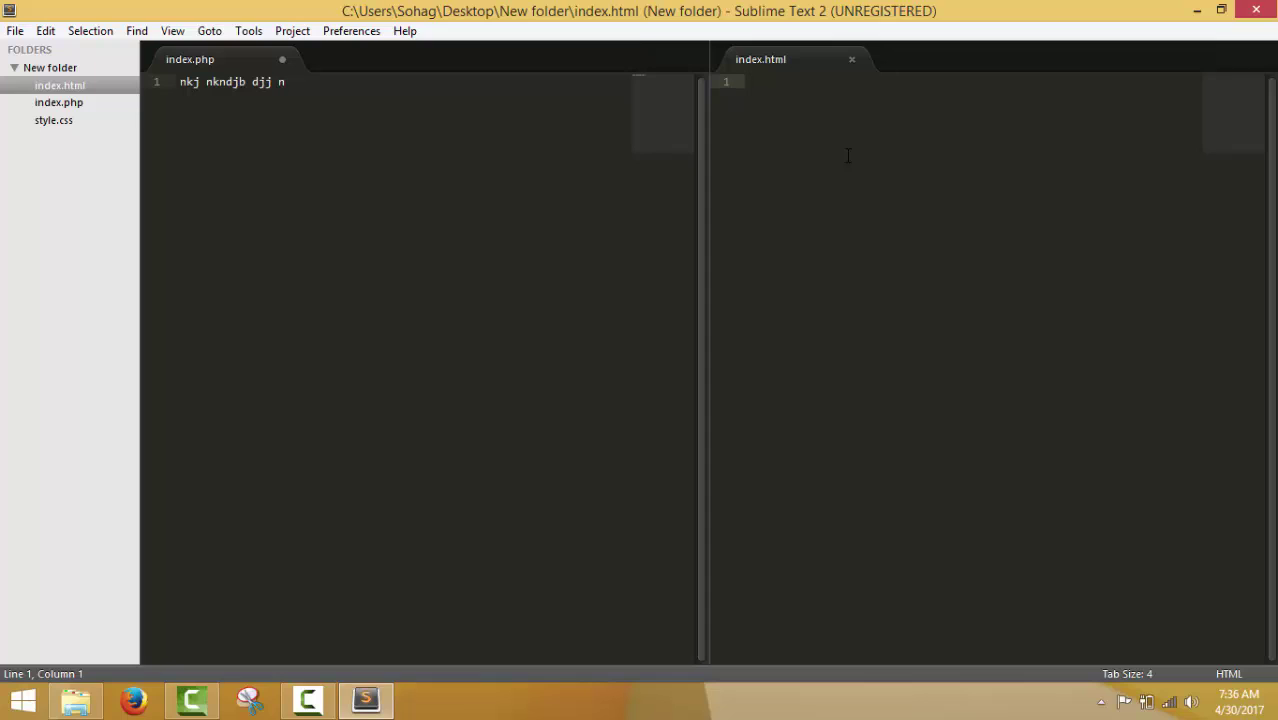
pyautogui.write('nknknnkjnkjn kjn')
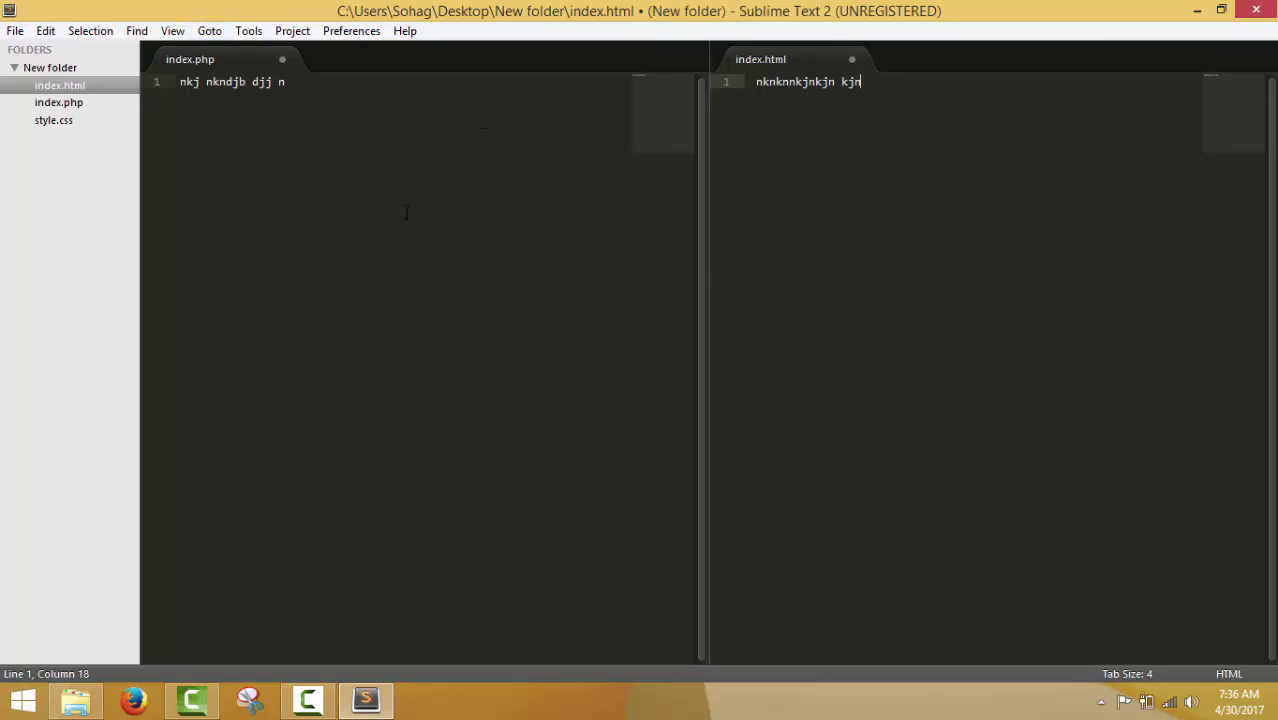
# Clear all the sample text from index.php
pyautogui.click(181, 37)
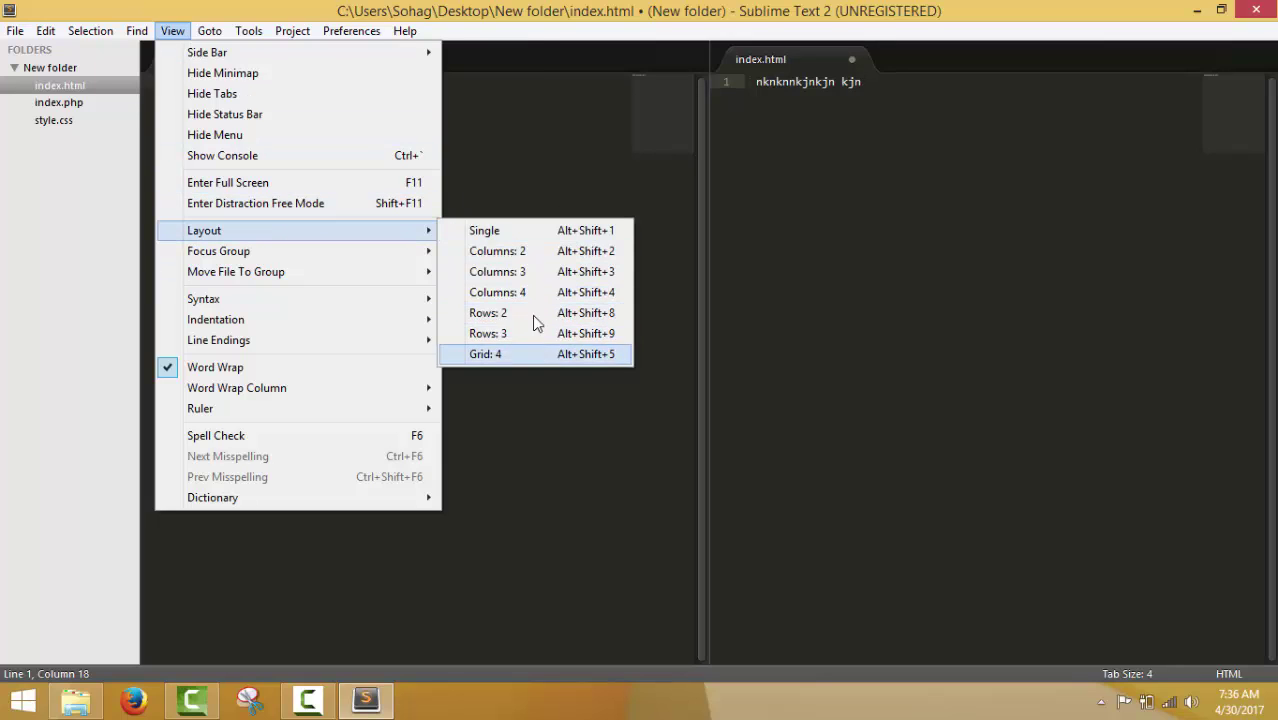
pyautogui.click(532, 155)
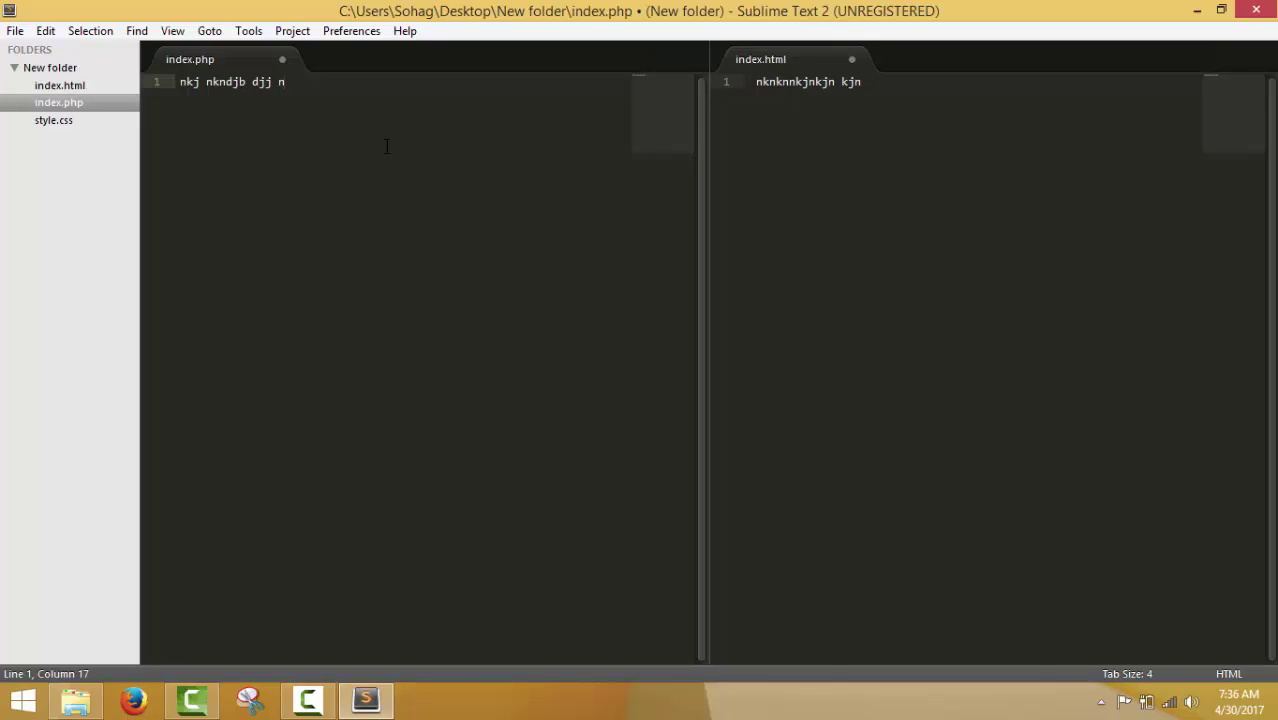
pyautogui.press('BackSpace')
pyautogui.press('BackSpace')
pyautogui.press('BackSpace')
pyautogui.press('BackSpace')
pyautogui.press('BackSpace')
pyautogui.press('BackSpace')
pyautogui.press('BackSpace')
pyautogui.press('BackSpace')
pyautogui.press('BackSpace')
pyautogui.press('BackSpace')
pyautogui.press('BackSpace')
pyautogui.press('BackSpace')
pyautogui.press('BackSpace')
pyautogui.press('BackSpace')
pyautogui.press('BackSpace')
pyautogui.press('BackSpace')
# Generate an HTML page skeleton in index.php with the html snippet and delete all of its lines again
pyautogui.write('html')
pyautogui.press('Tab')
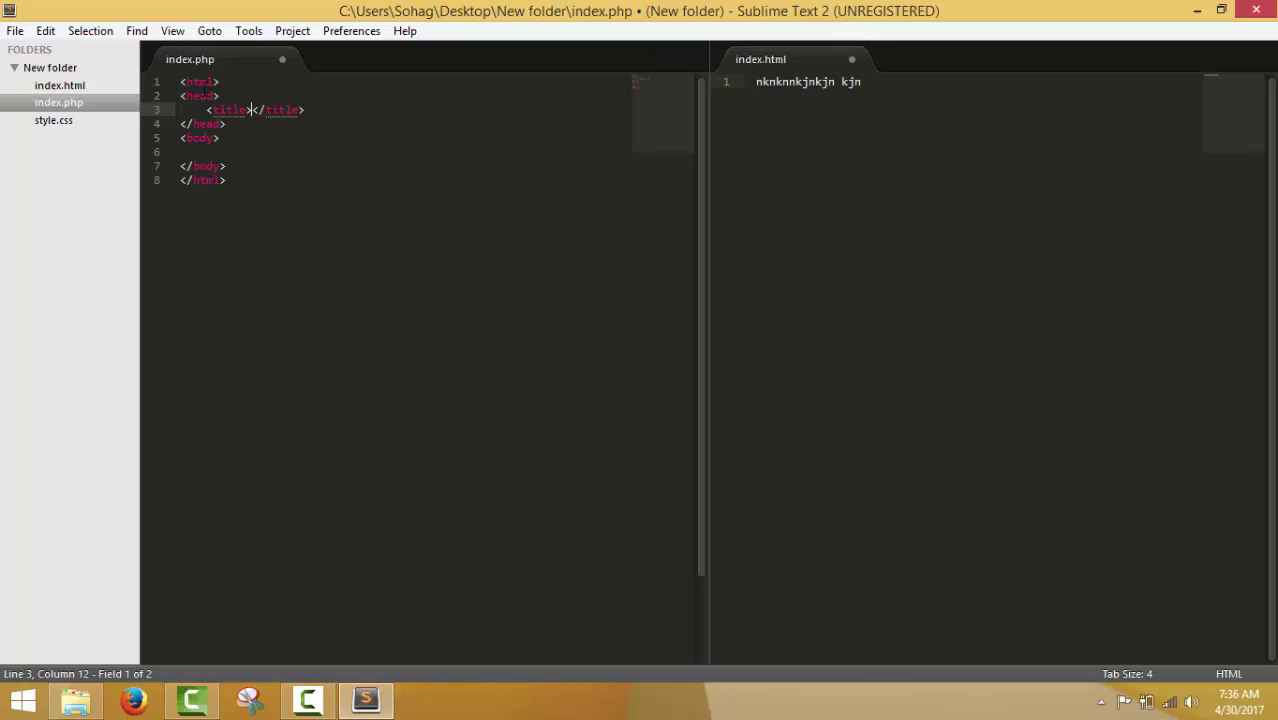
pyautogui.moveTo(182, 83); pyautogui.dragTo(268, 185)
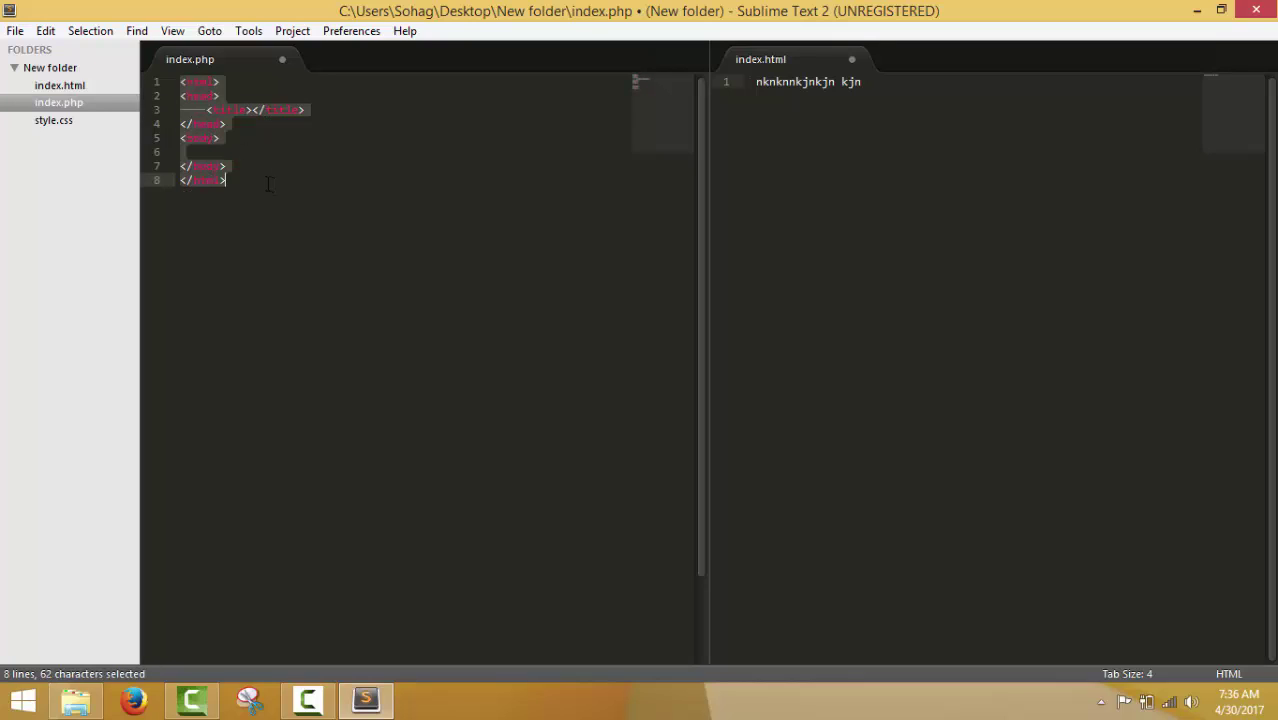
pyautogui.click(268, 185)
pyautogui.moveTo(183, 83); pyautogui.dragTo(277, 238)
pyautogui.click(277, 238)
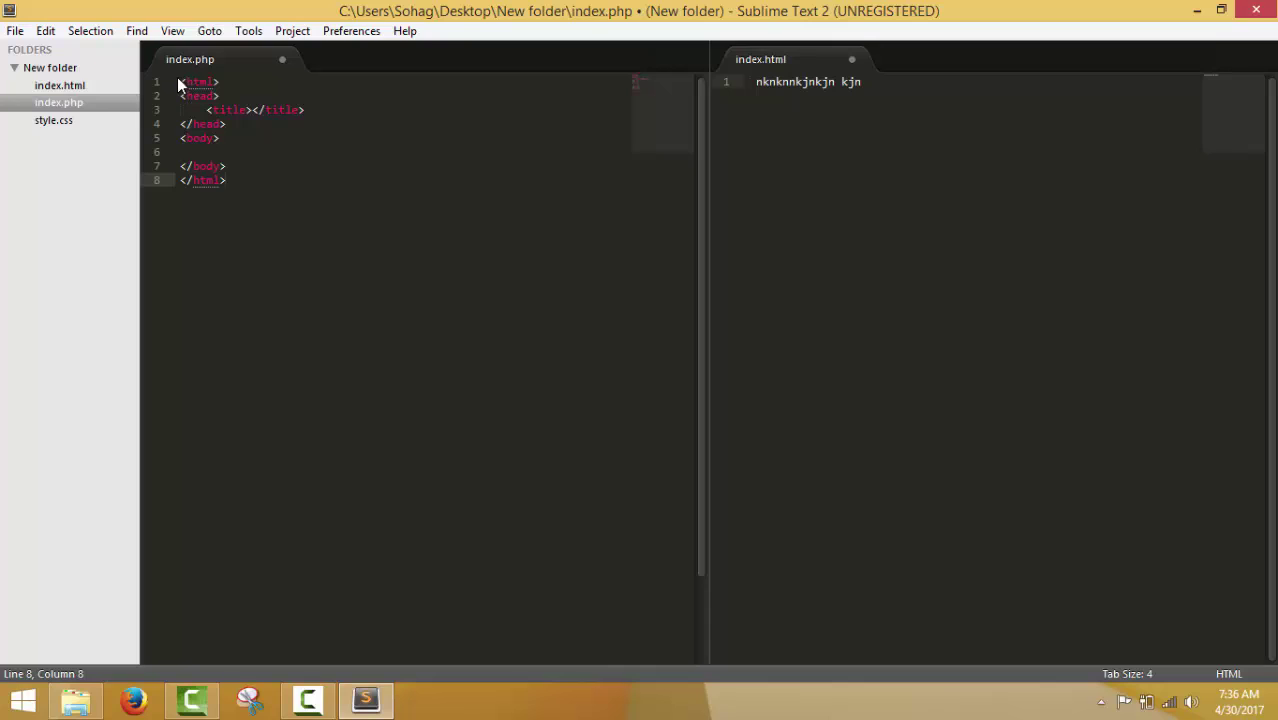
pyautogui.moveTo(179, 81); pyautogui.dragTo(252, 184)
pyautogui.doubleClick(253, 182)
pyautogui.moveTo(178, 86); pyautogui.dragTo(262, 197)
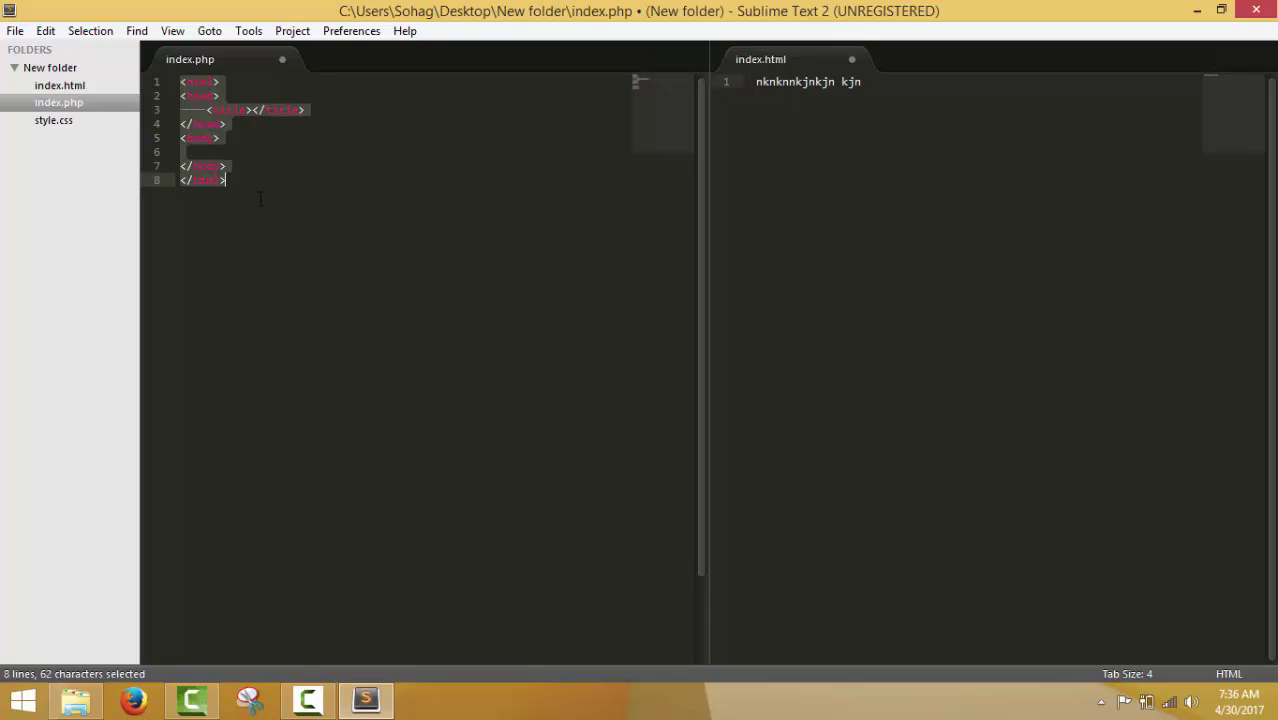
pyautogui.press('BackSpace')
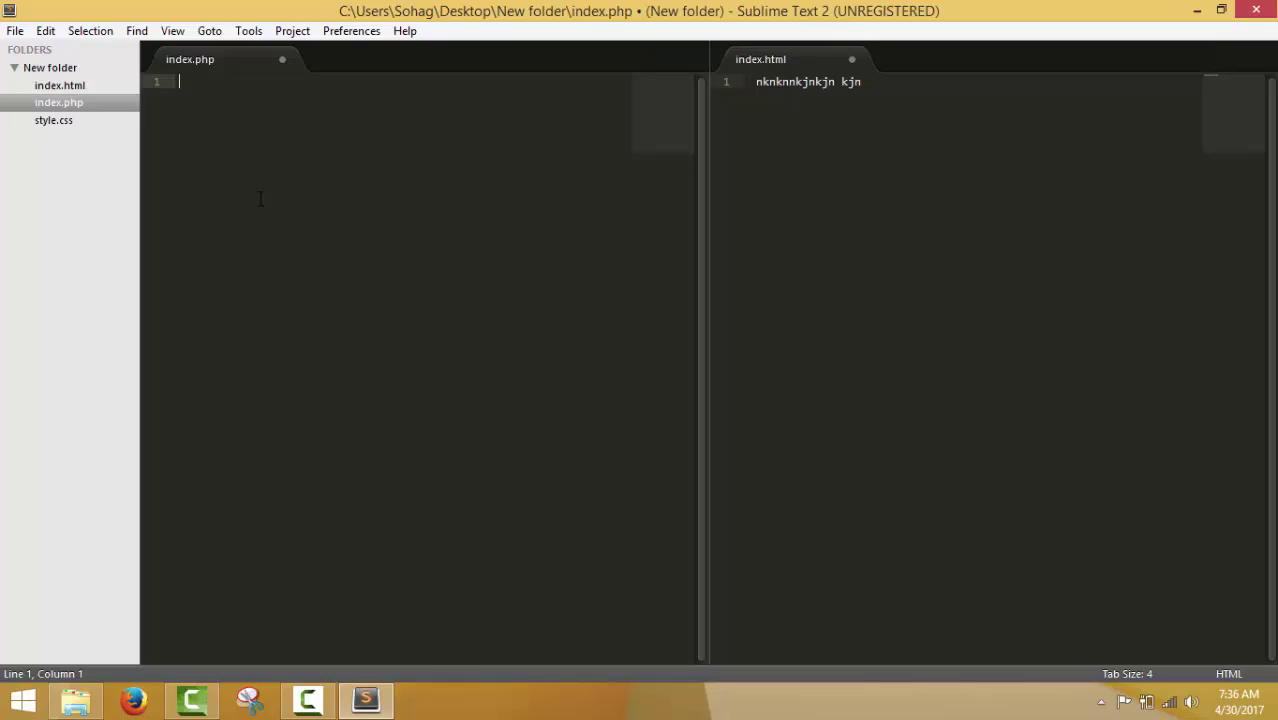
# Insert the HTML page skeleton into the empty index.php by expanding the html snippet
pyautogui.write('html')
pyautogui.press('Tab')
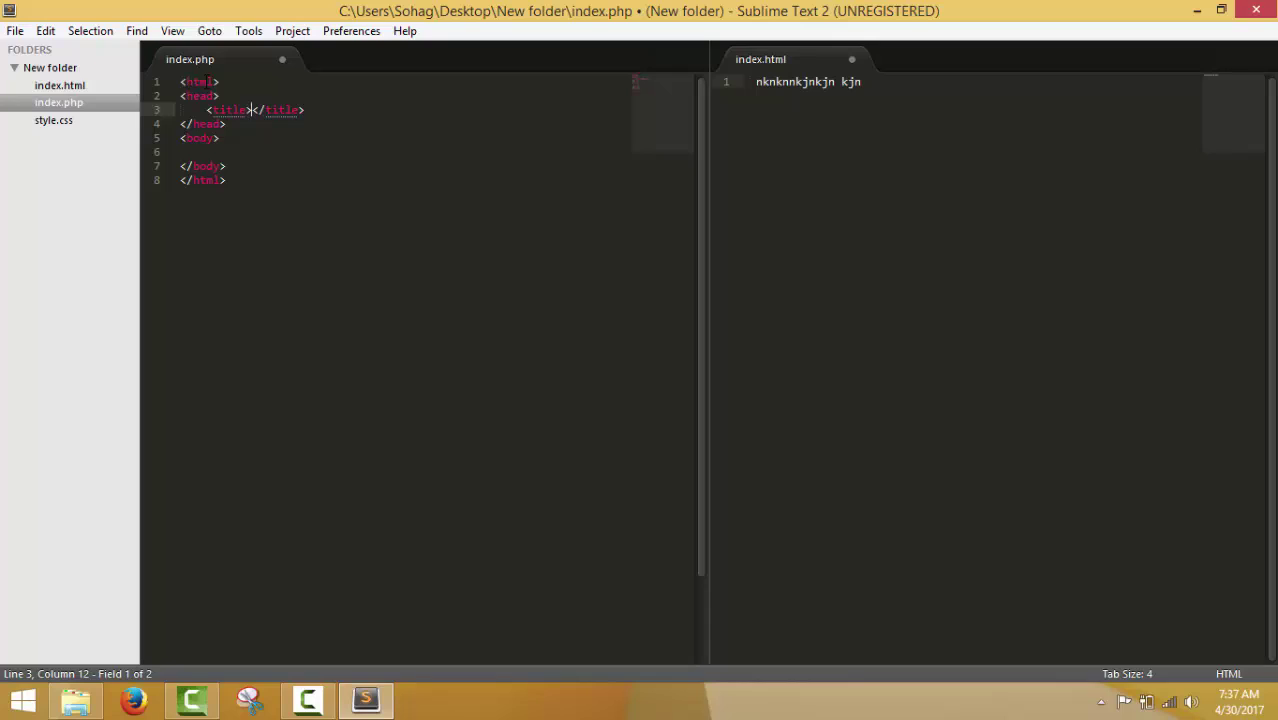
pyautogui.click(236, 87)
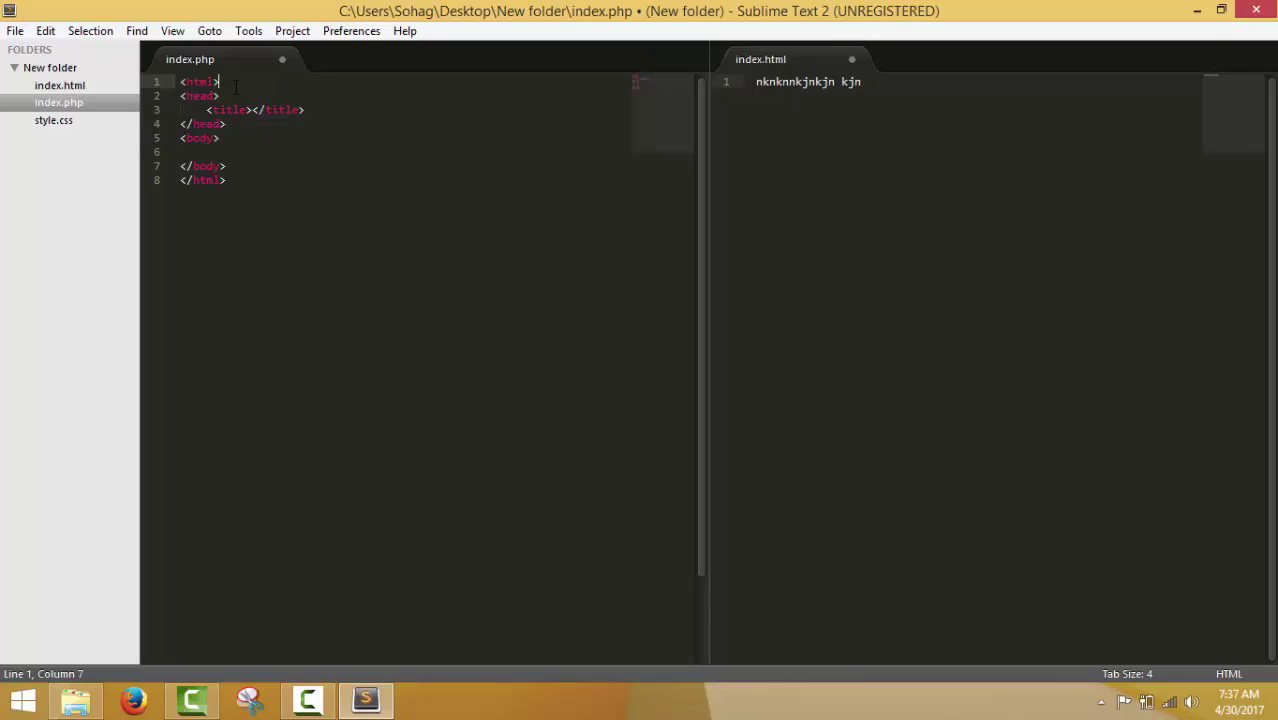
pyautogui.click(322, 107)
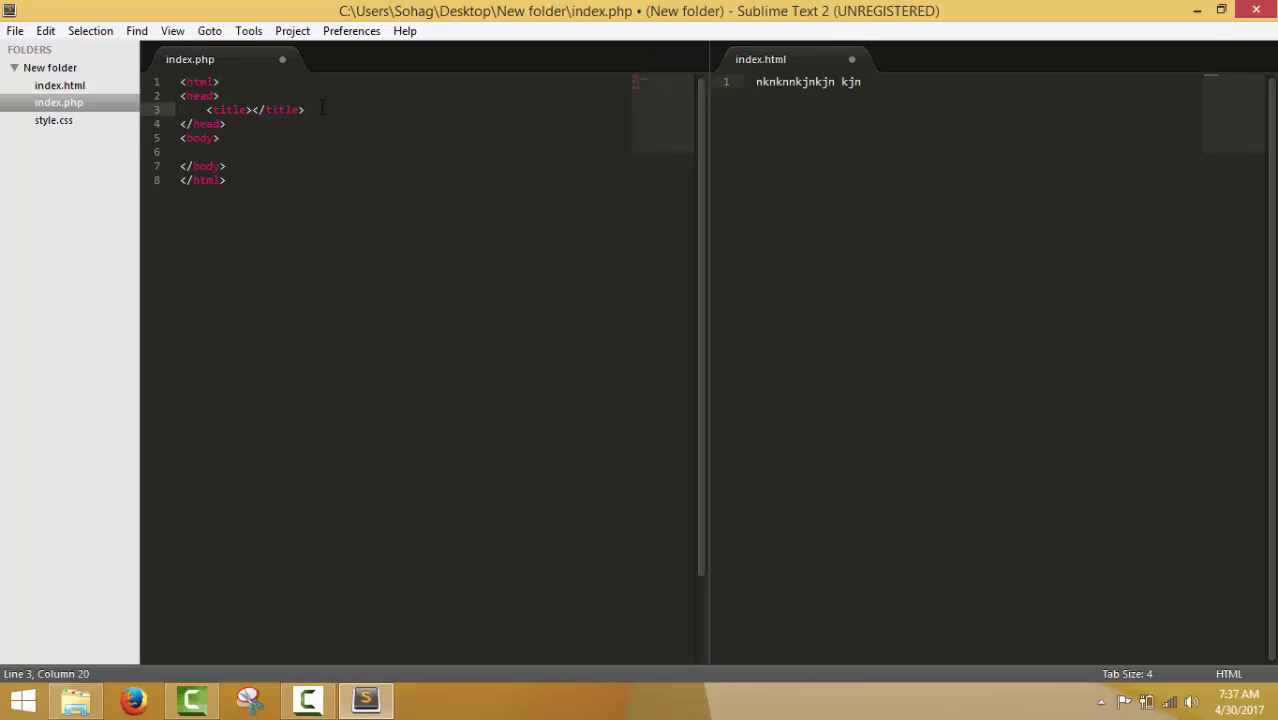
# Add an h1 element on a new line under the opening body tag, followed by three line breaks
pyautogui.click(242, 134)
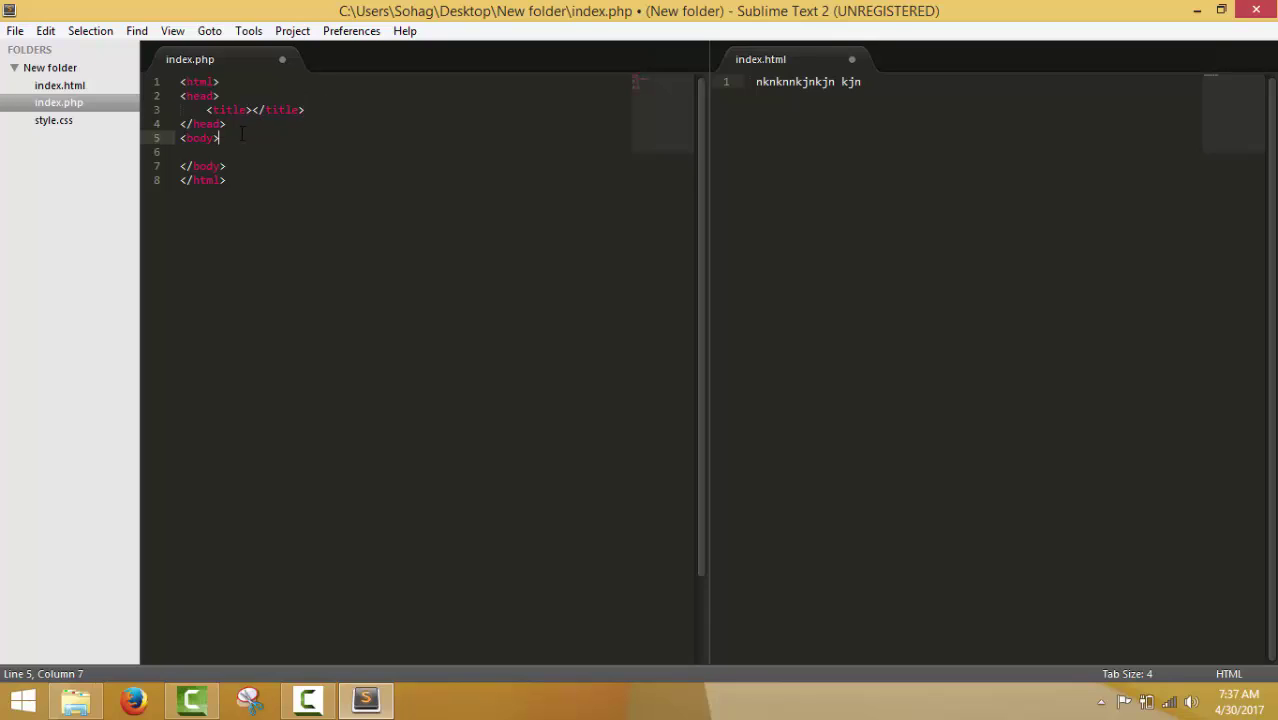
pyautogui.press('Return')
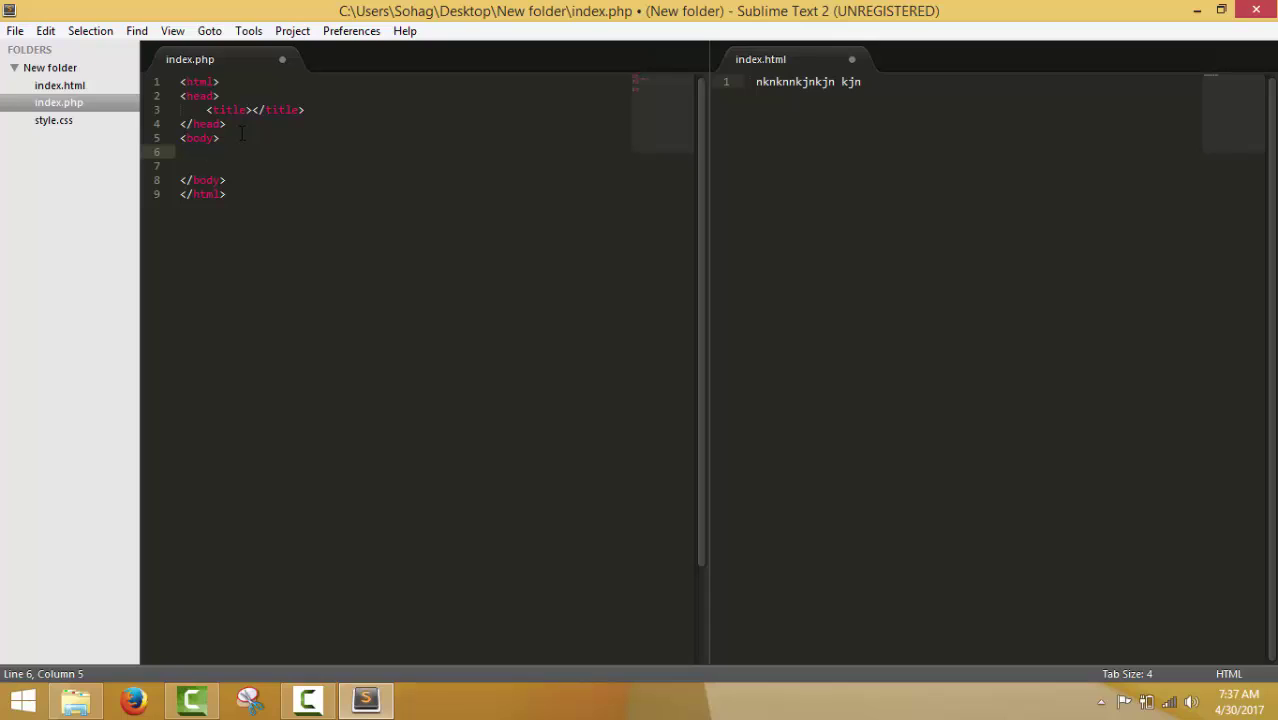
pyautogui.write('H1')
pyautogui.press('Tab')
pyautogui.press('Tab')
pyautogui.press('Return')
pyautogui.press('Return')
pyautogui.press('Return')
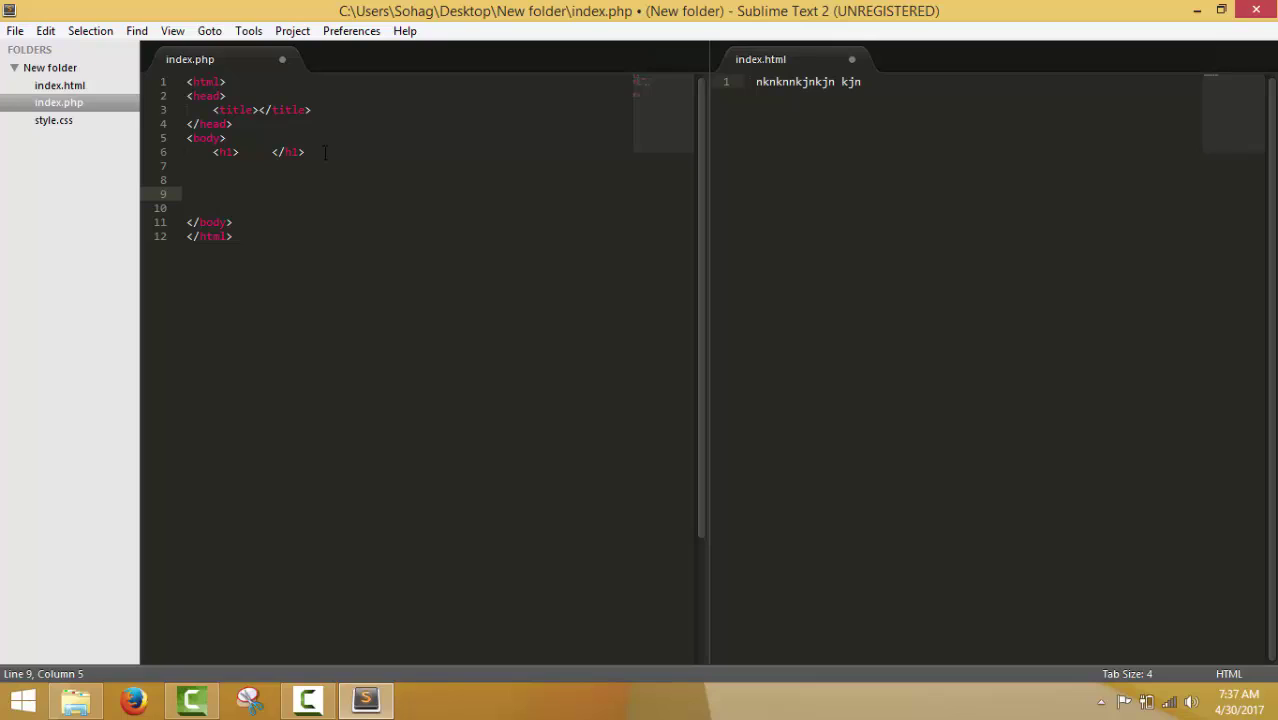
# Write the paragraph "<p>hehbguhb </p>" out in full on line 9, below the h1 element
pyautogui.write('<p')
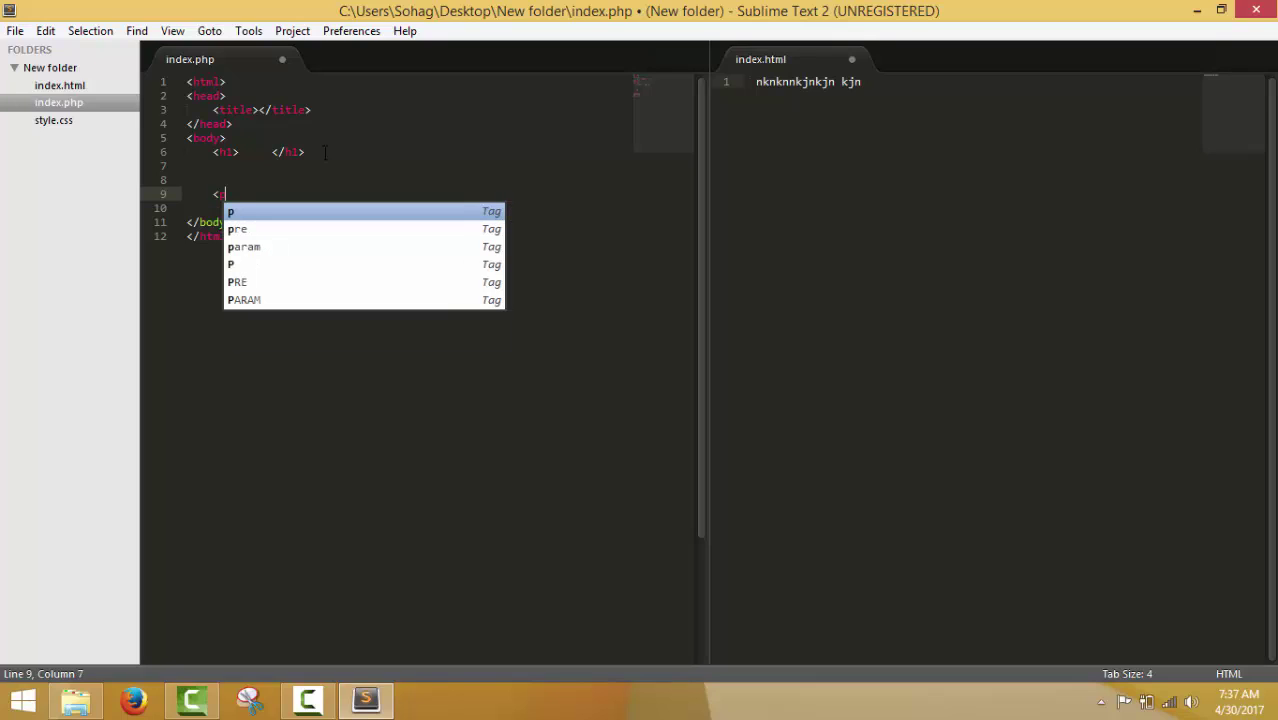
pyautogui.write('>')
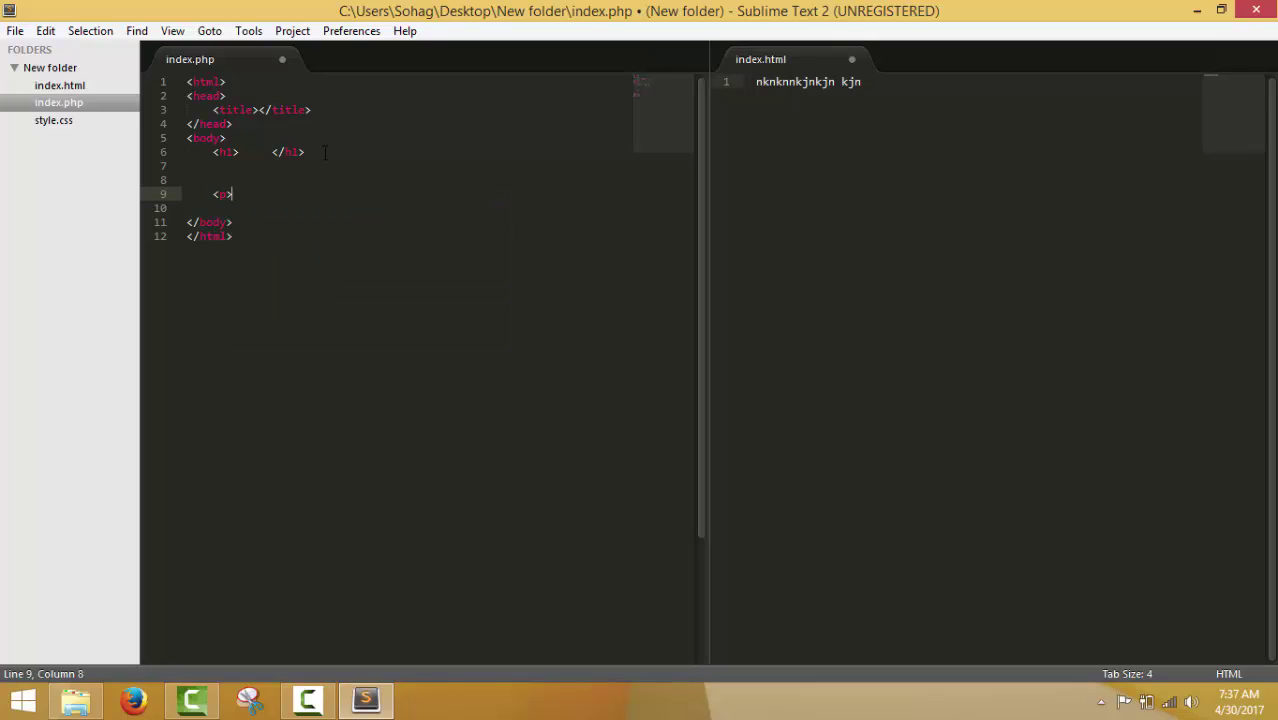
pyautogui.write('hehbguhb <')
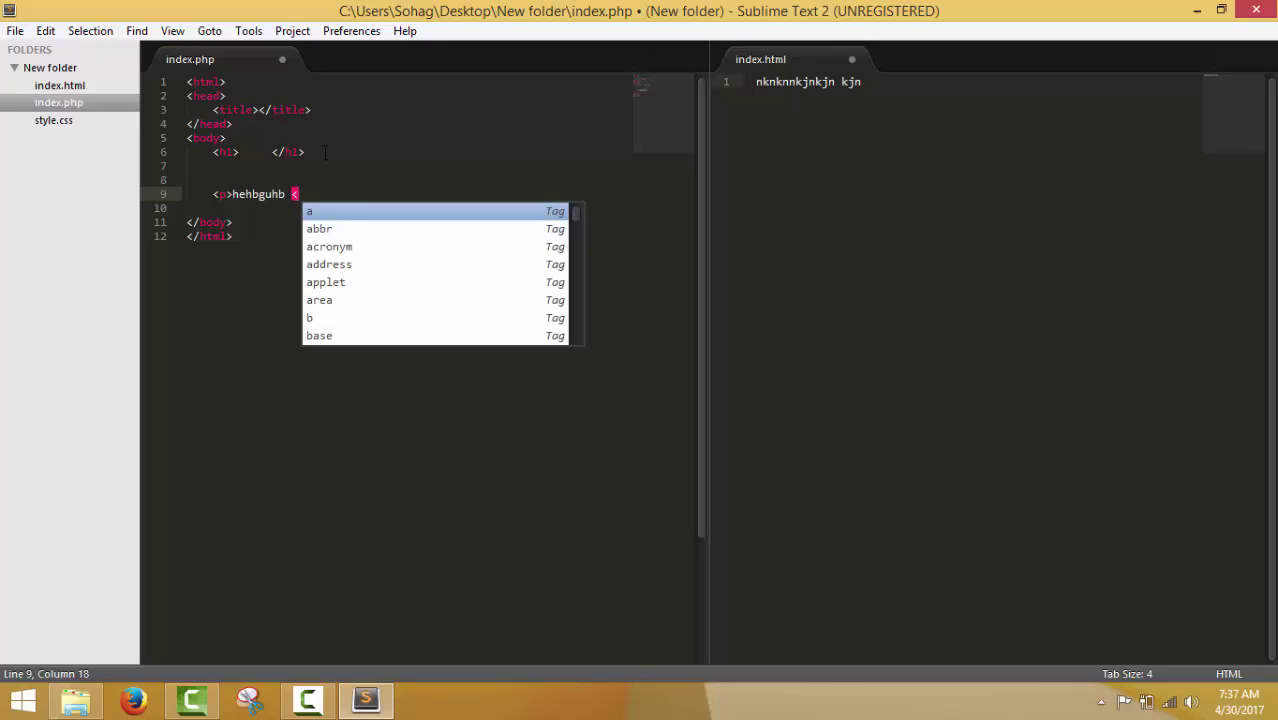
pyautogui.write('/')
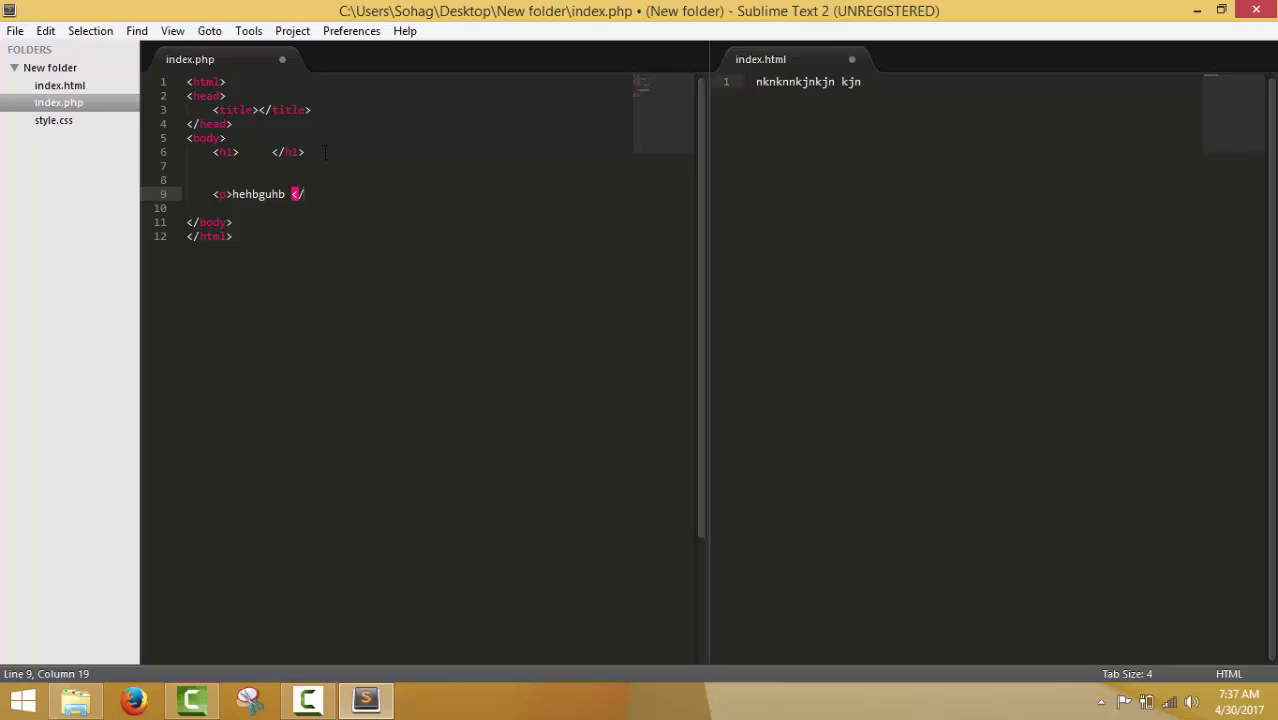
pyautogui.write('p>')
pyautogui.moveTo(222, 180); pyautogui.dragTo(327, 190)
pyautogui.click(328, 188)
pyautogui.doubleClick(328, 188)
pyautogui.click(322, 198)
# Add an empty p element on the line below the hehbguhb paragraph using tag completion
pyautogui.press('Return')
pyautogui.write('p>')
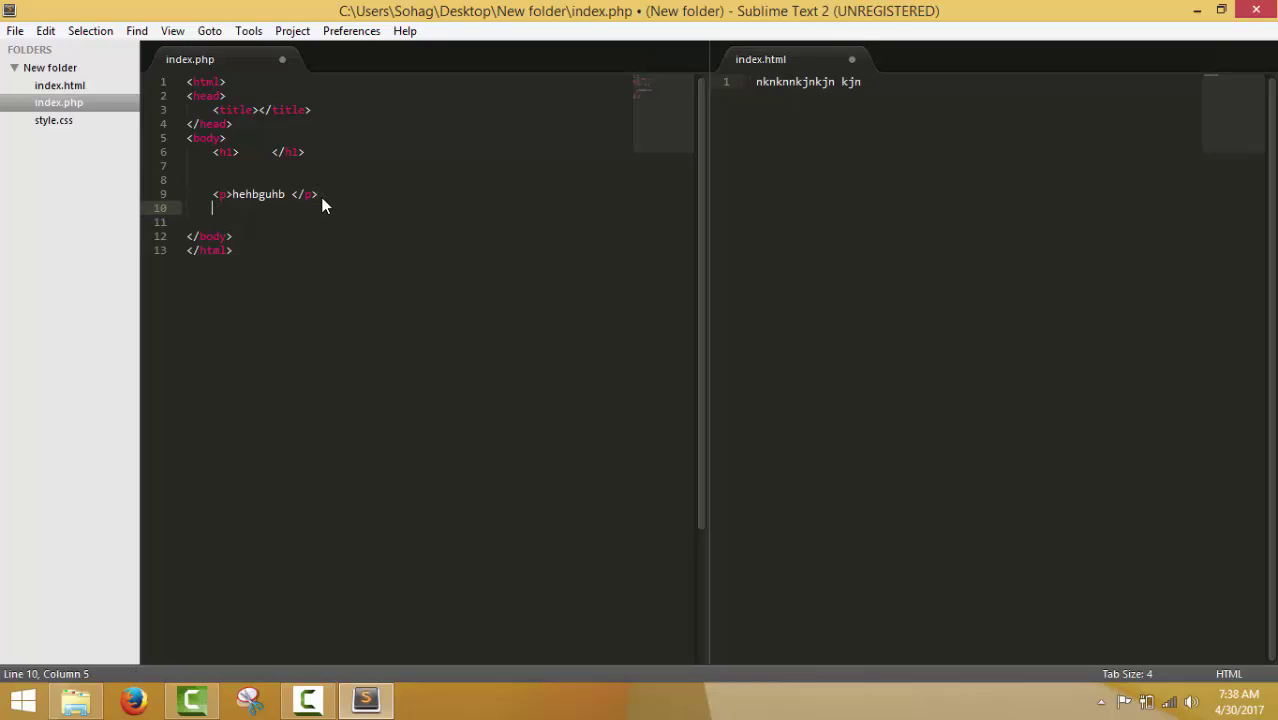
pyautogui.press('Tab')
pyautogui.press('Tab')
# Copy the hehbguhb paragraph from line 9, paste it on line 11 below the empty paragraph, and select the pasted copy
pyautogui.click(212, 195)
pyautogui.moveTo(212, 195); pyautogui.dragTo(317, 194)
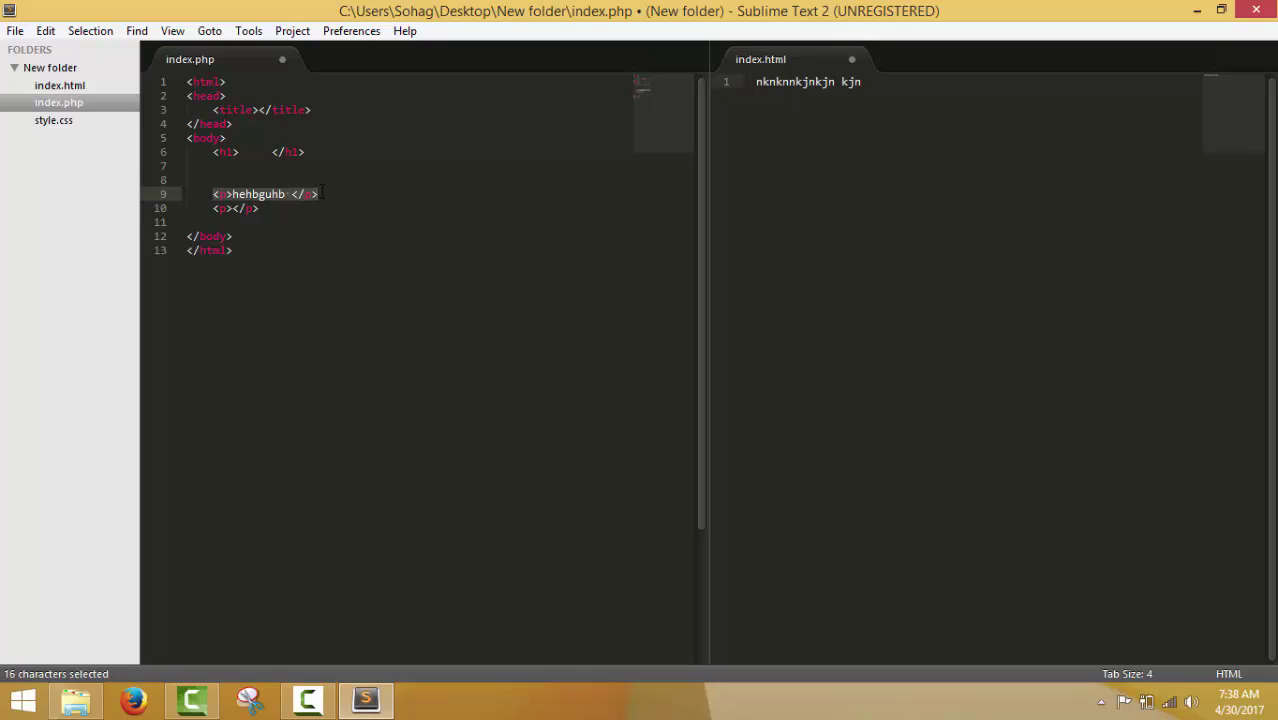
pyautogui.hotkey('ctrl', 'c')
pyautogui.click(286, 220)
pyautogui.press('Tab')
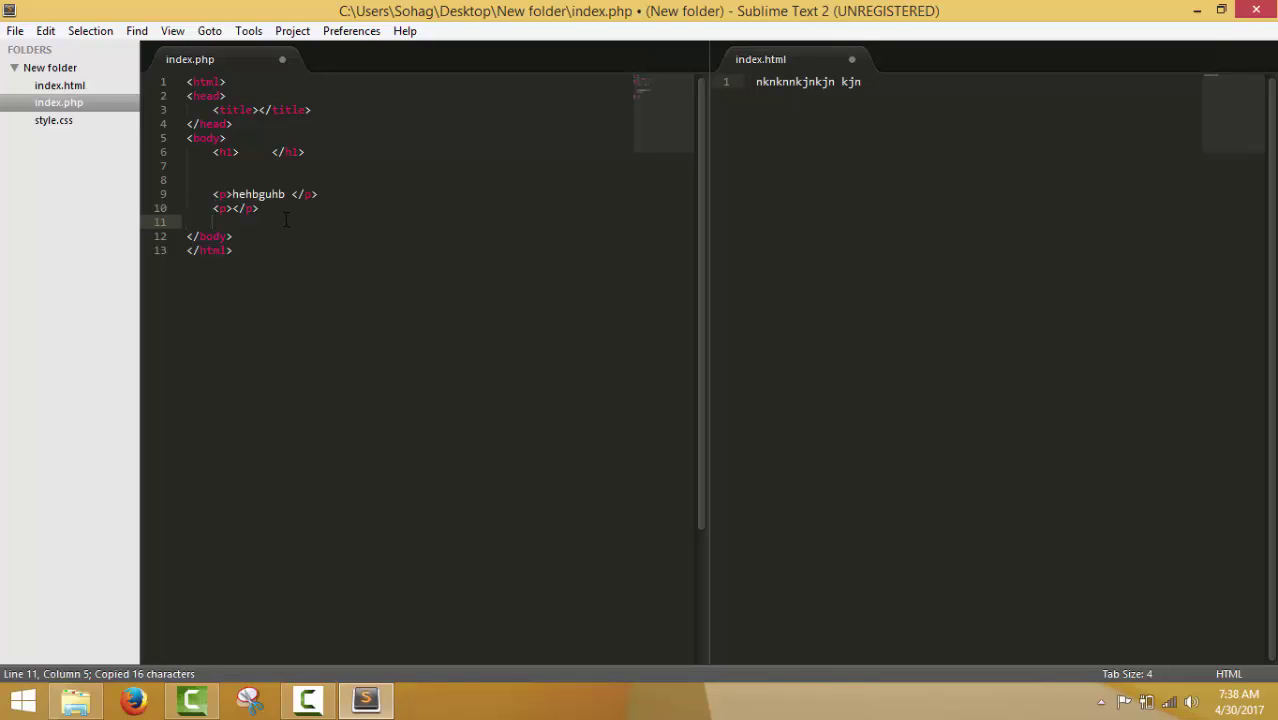
pyautogui.hotkey('ctrl', 'v')
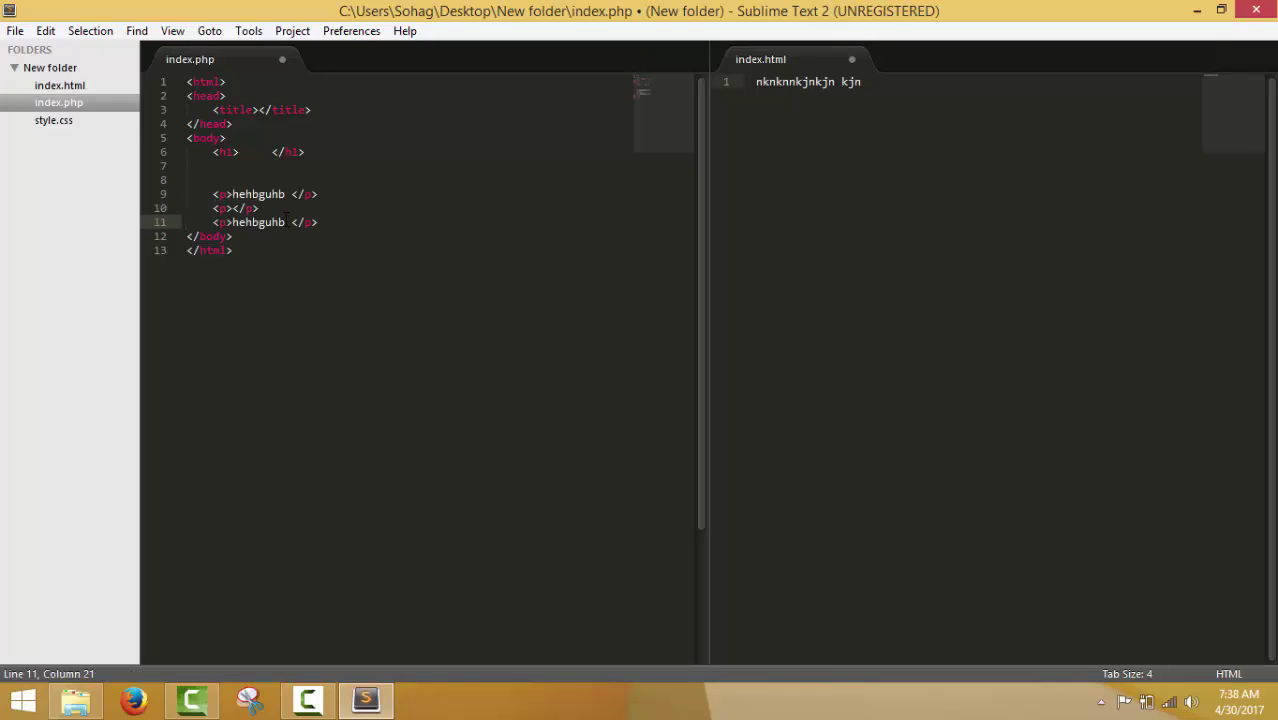
pyautogui.moveTo(210, 222); pyautogui.dragTo(320, 222)
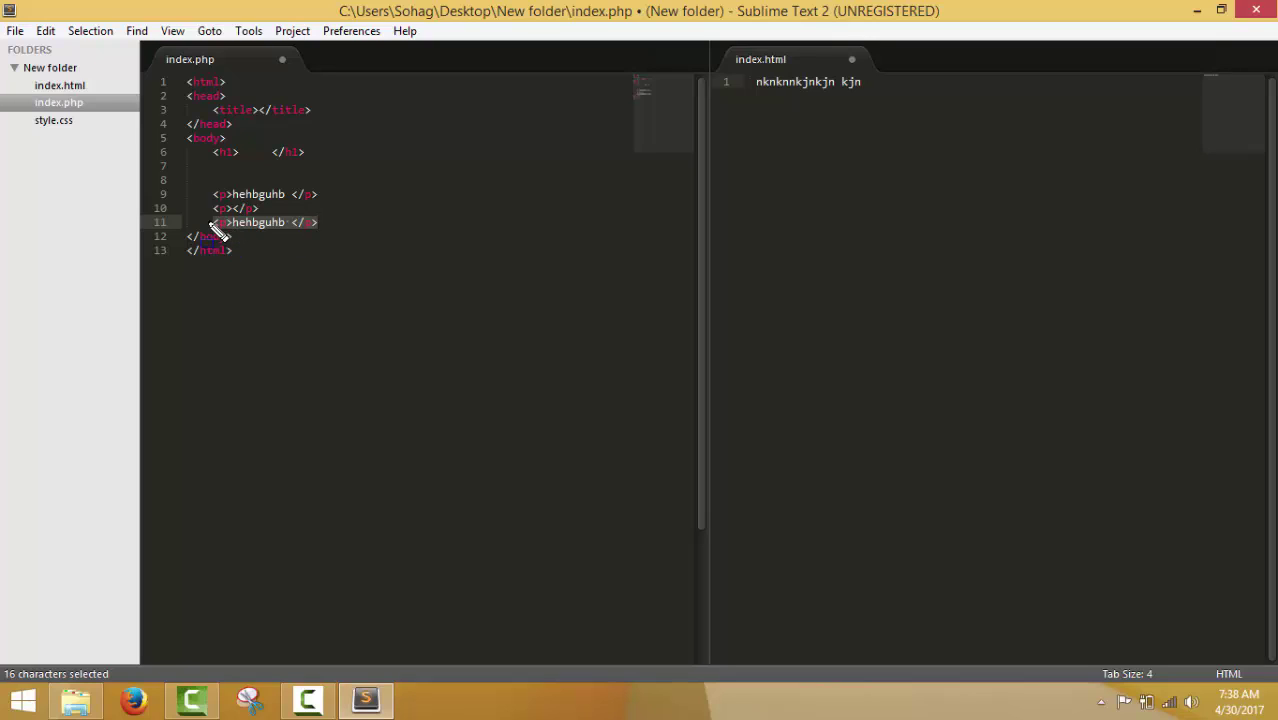
# Enlarge the editor's text size by two increments
pyautogui.moveTo(214, 226)
pyautogui.mouseDown()
pyautogui.moveTo(354, 231)
pyautogui.moveTo(345, 260)
pyautogui.moveTo(347, 230)
pyautogui.mouseUp()
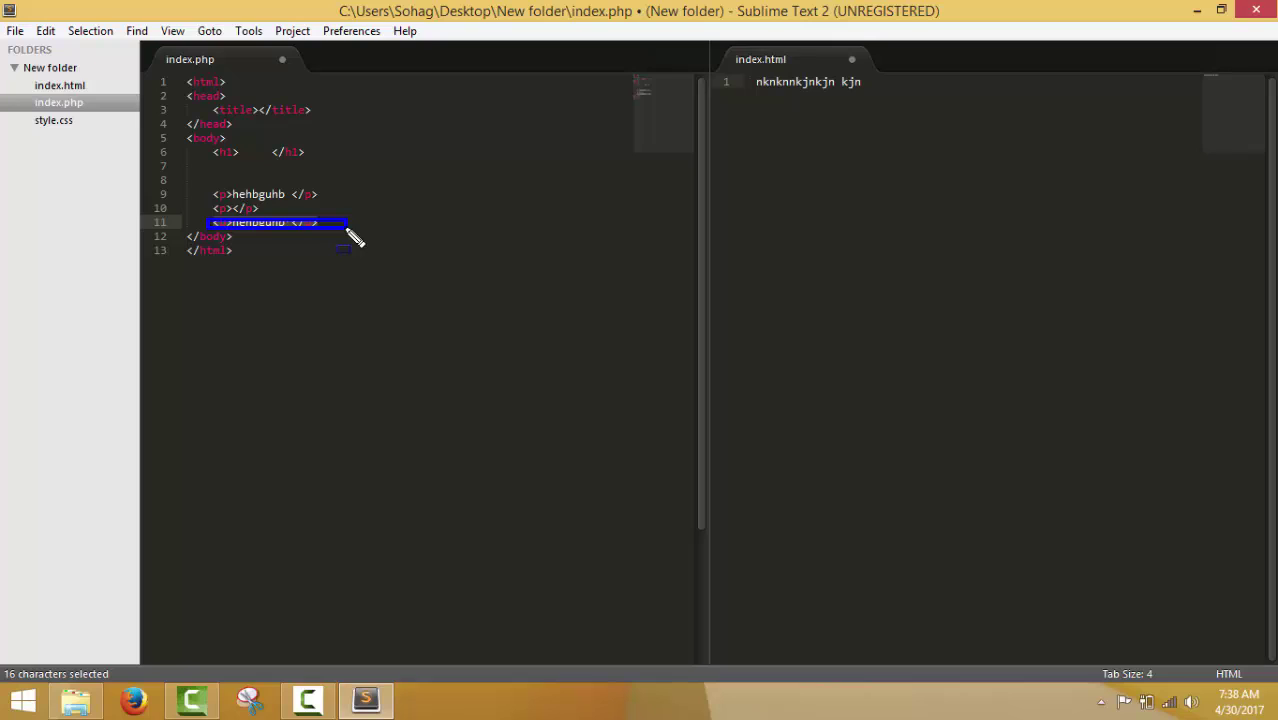
pyautogui.moveTo(347, 230); pyautogui.dragTo(346, 229)
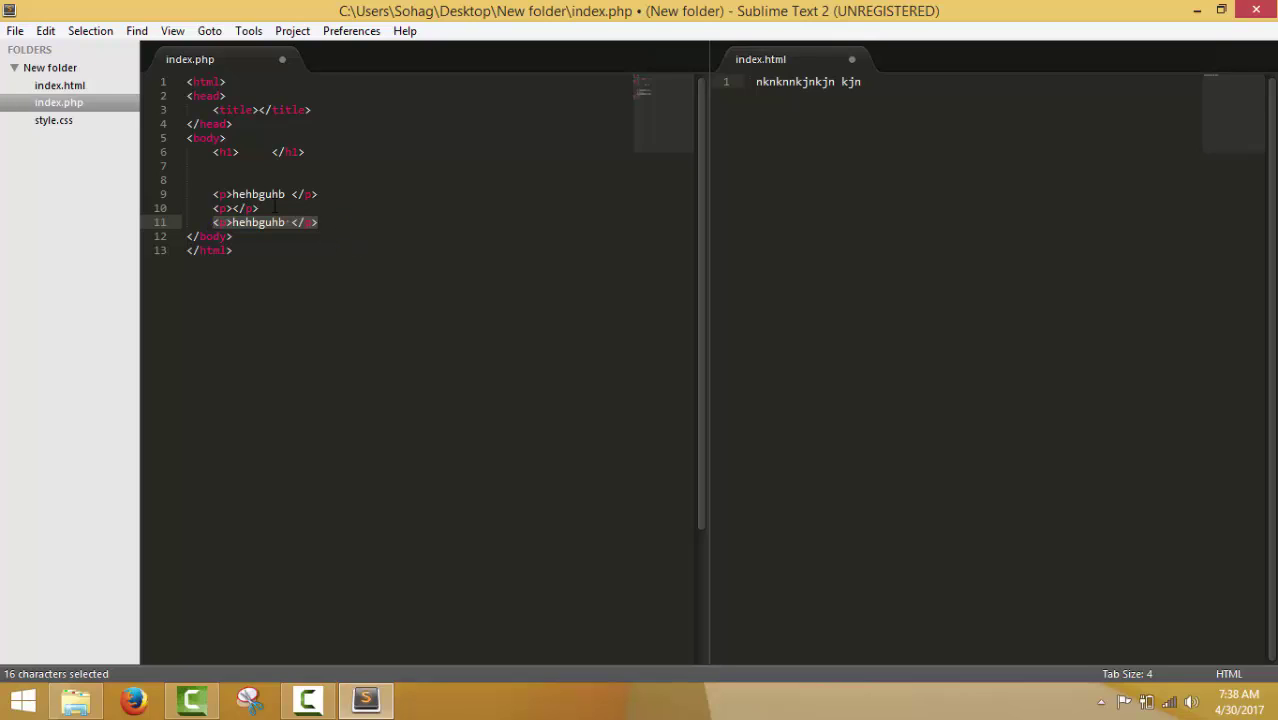
pyautogui.hotkey('ctrl', '=')
pyautogui.hotkey('ctrl', '=')
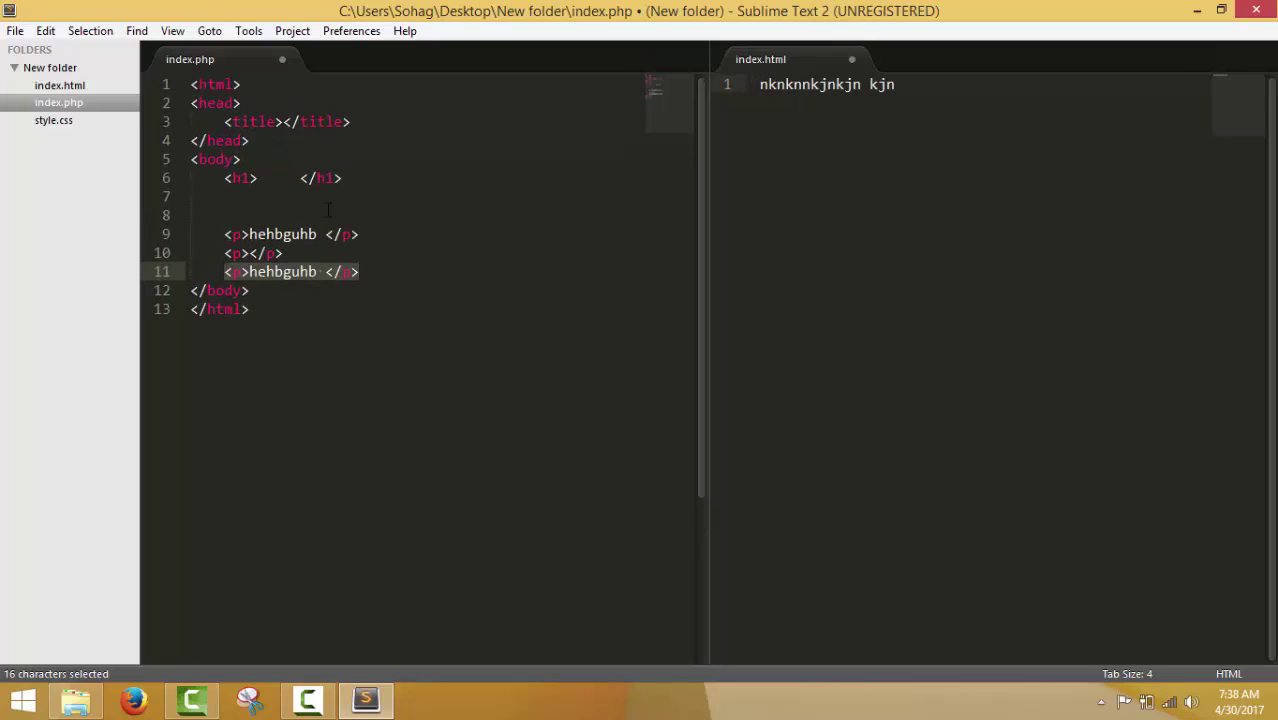
# Insert three blank lines below the second hehbguhb paragraph and two blank lines below the empty paragraph
pyautogui.click(388, 270)
pyautogui.press('Return')
pyautogui.press('Return')
pyautogui.press('Return')
pyautogui.click(290, 254)
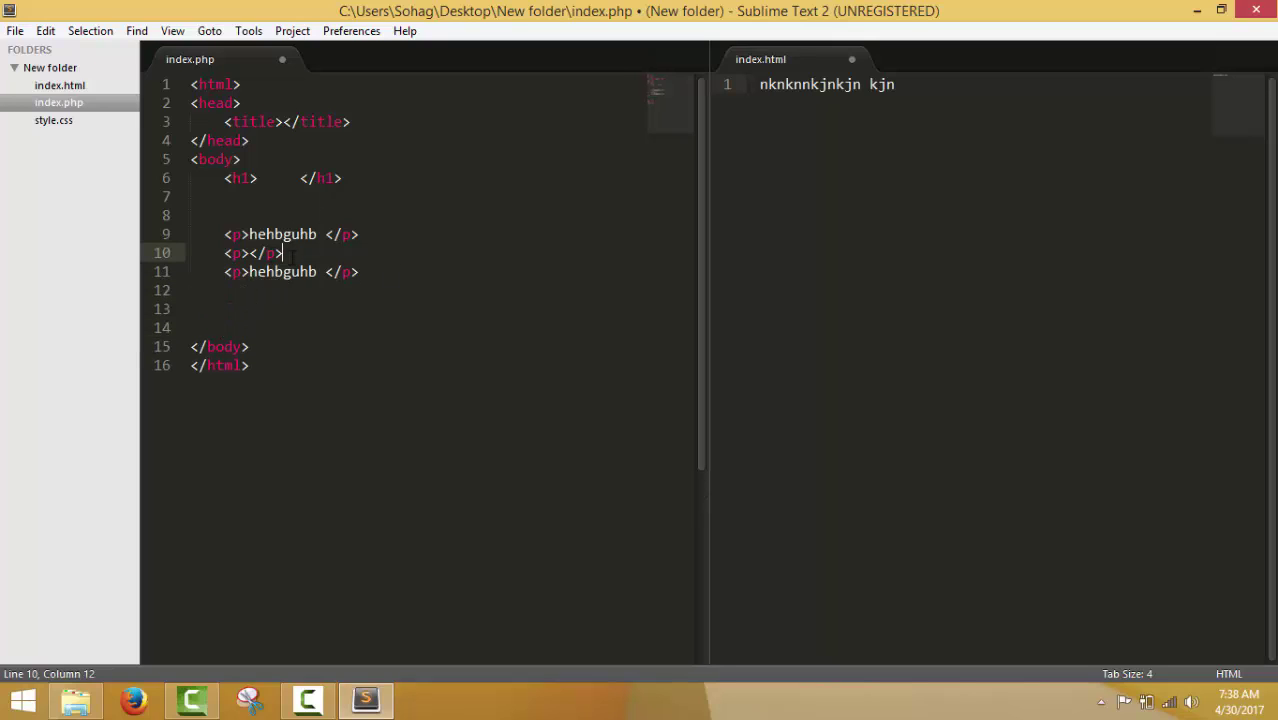
pyautogui.press('Return')
pyautogui.press('Return')
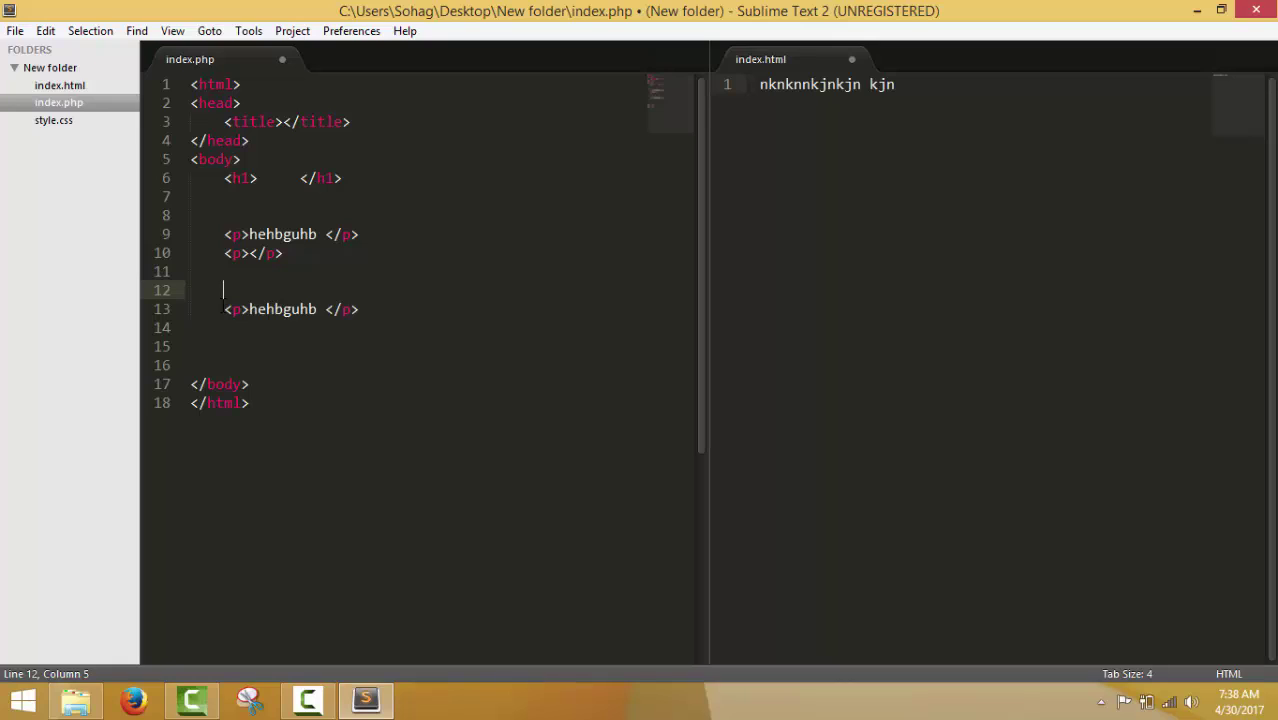
pyautogui.moveTo(214, 301)
pyautogui.mouseDown()
pyautogui.moveTo(359, 320)
pyautogui.moveTo(392, 338)
pyautogui.mouseUp()
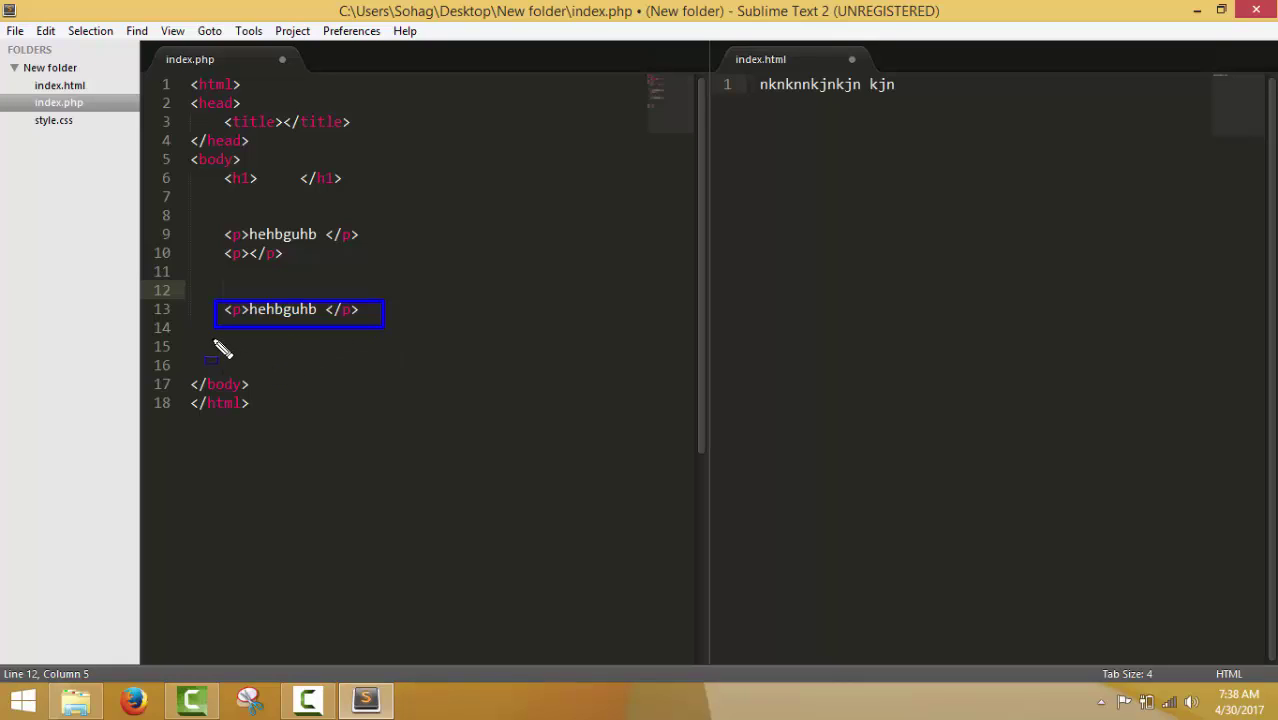
pyautogui.moveTo(212, 340)
pyautogui.mouseDown()
pyautogui.moveTo(320, 377)
pyautogui.moveTo(386, 362)
pyautogui.mouseUp()
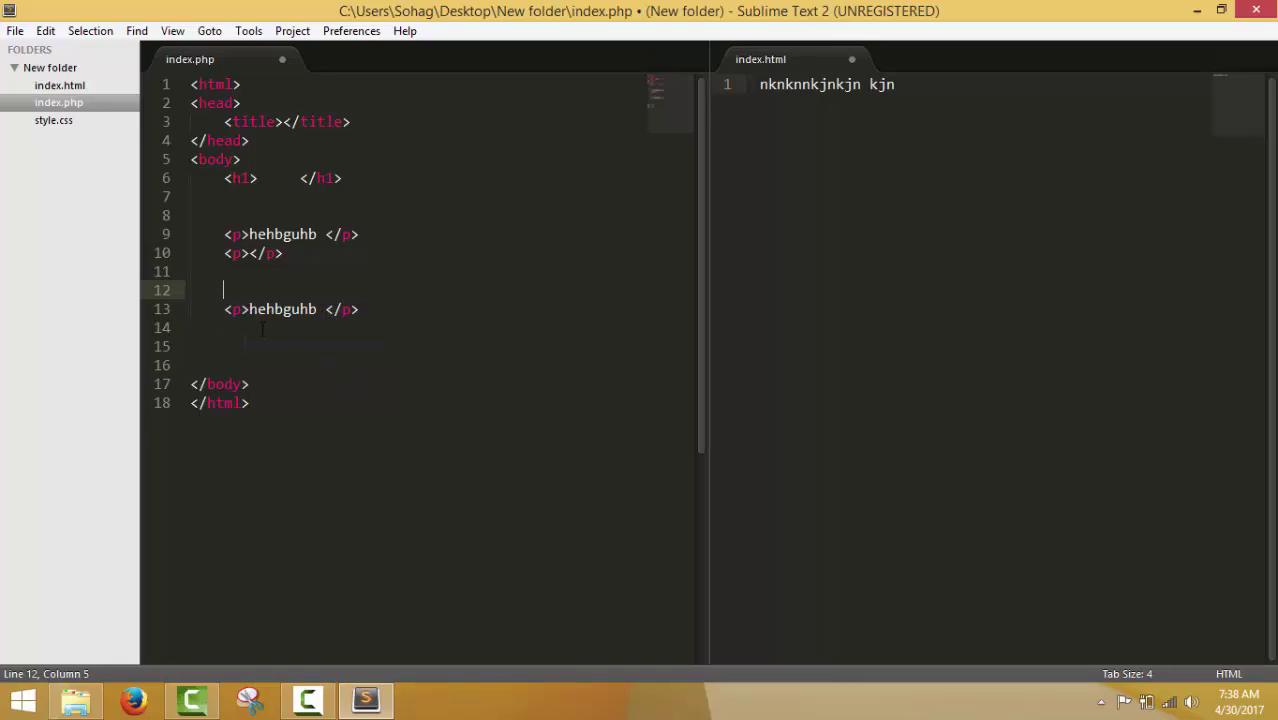
pyautogui.press('Down')
pyautogui.hotkey('shift', 'End')
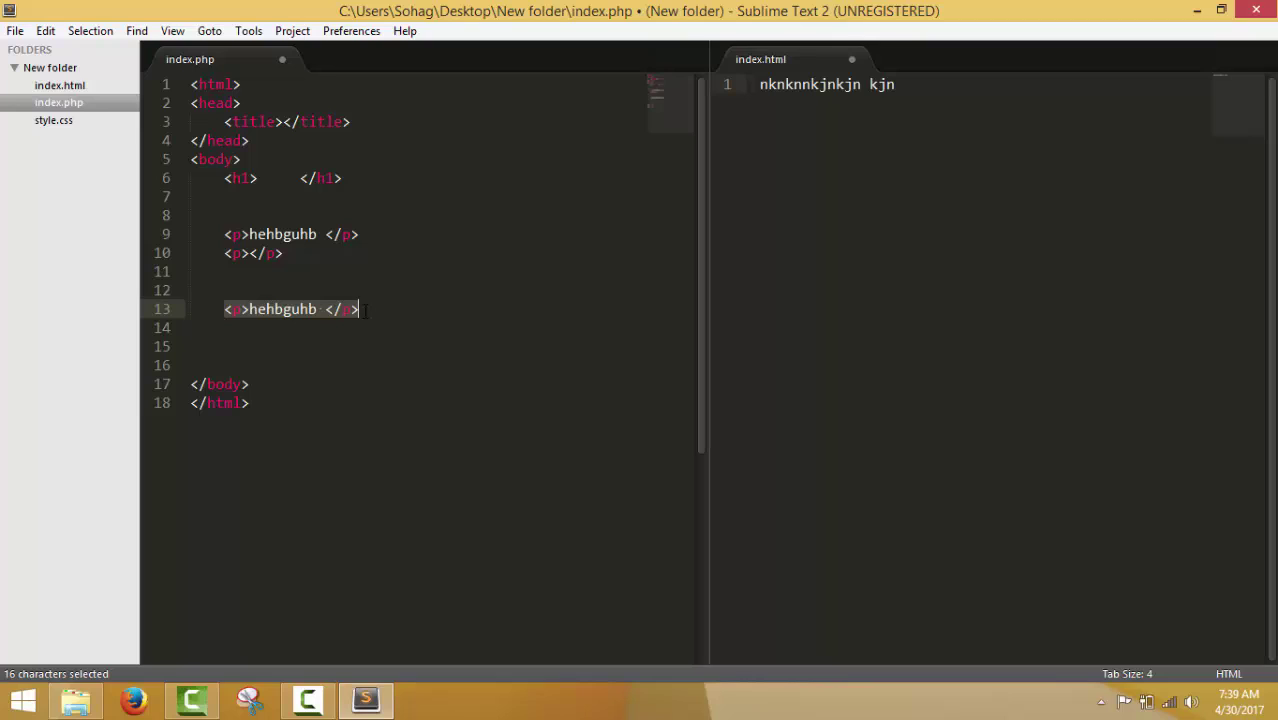
pyautogui.click(363, 311)
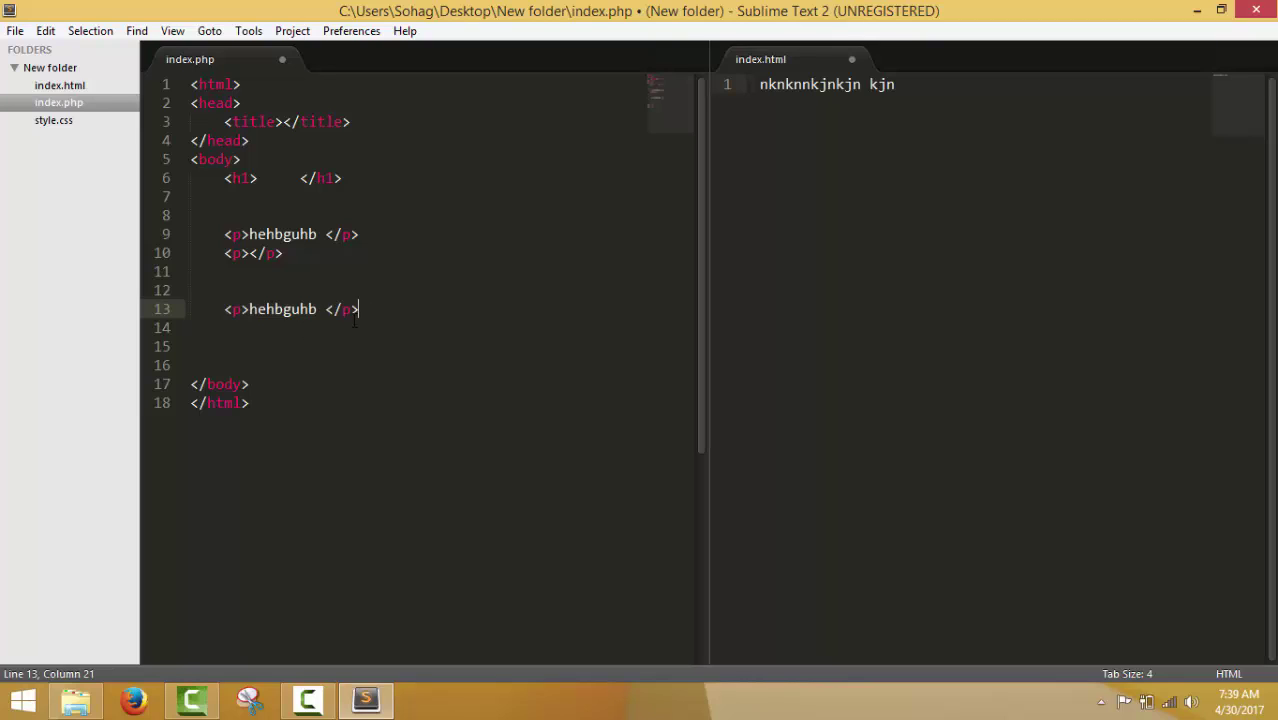
# Delete the empty p element on line 10 of index.php
pyautogui.click(226, 253)
pyautogui.hotkey('shift', 'End')
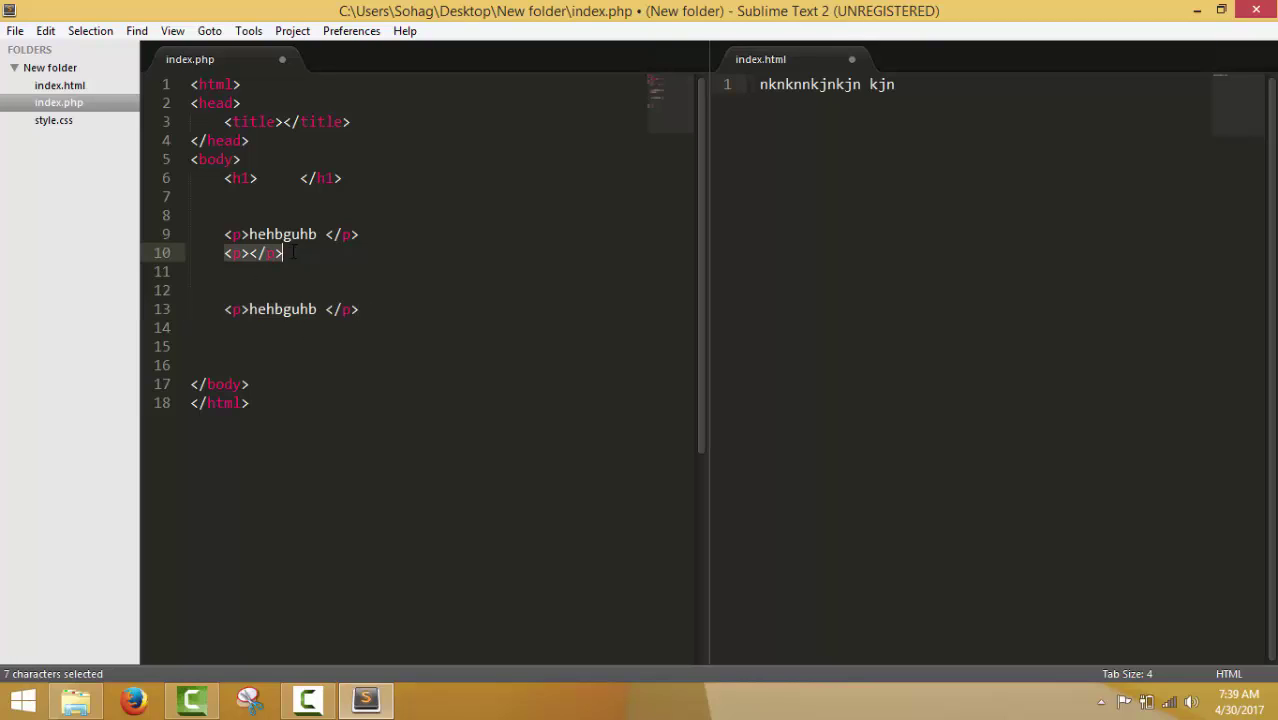
pyautogui.press('BackSpace')
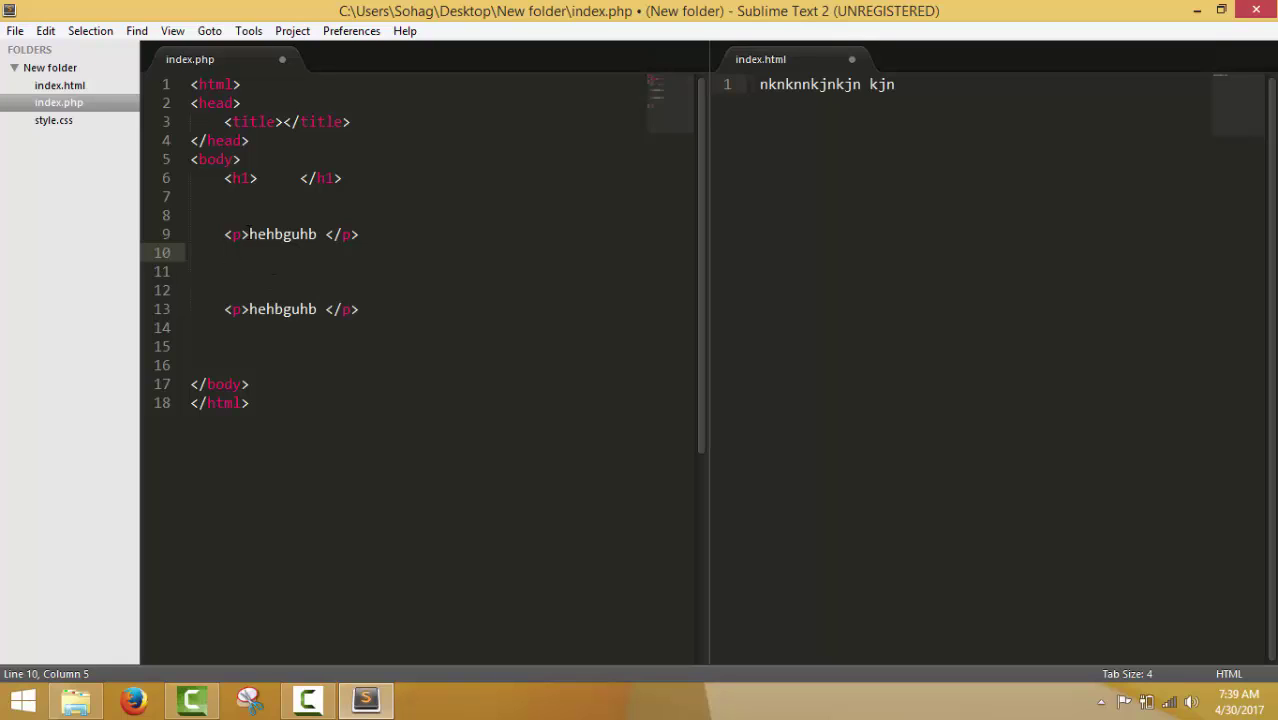
# Delete the word hehbguhb from inside both paragraph elements on lines 9 and 13
pyautogui.click(247, 234)
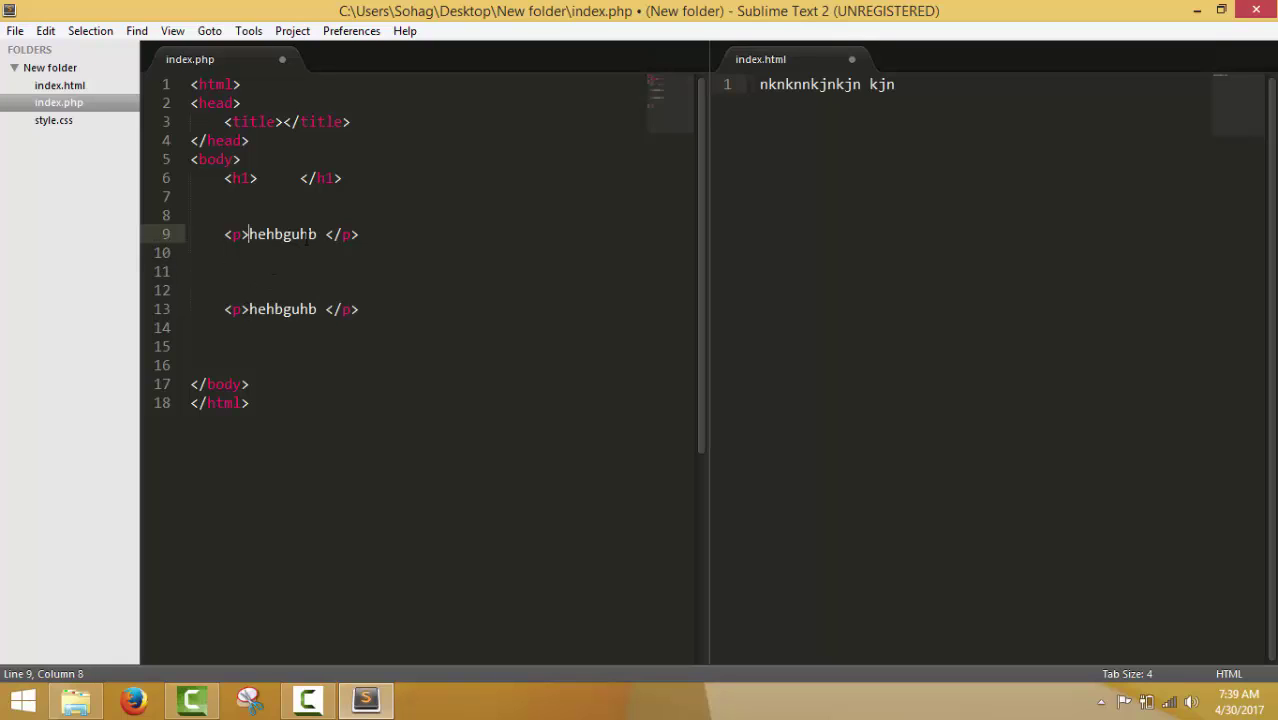
pyautogui.moveTo(318, 234); pyautogui.dragTo(248, 233)
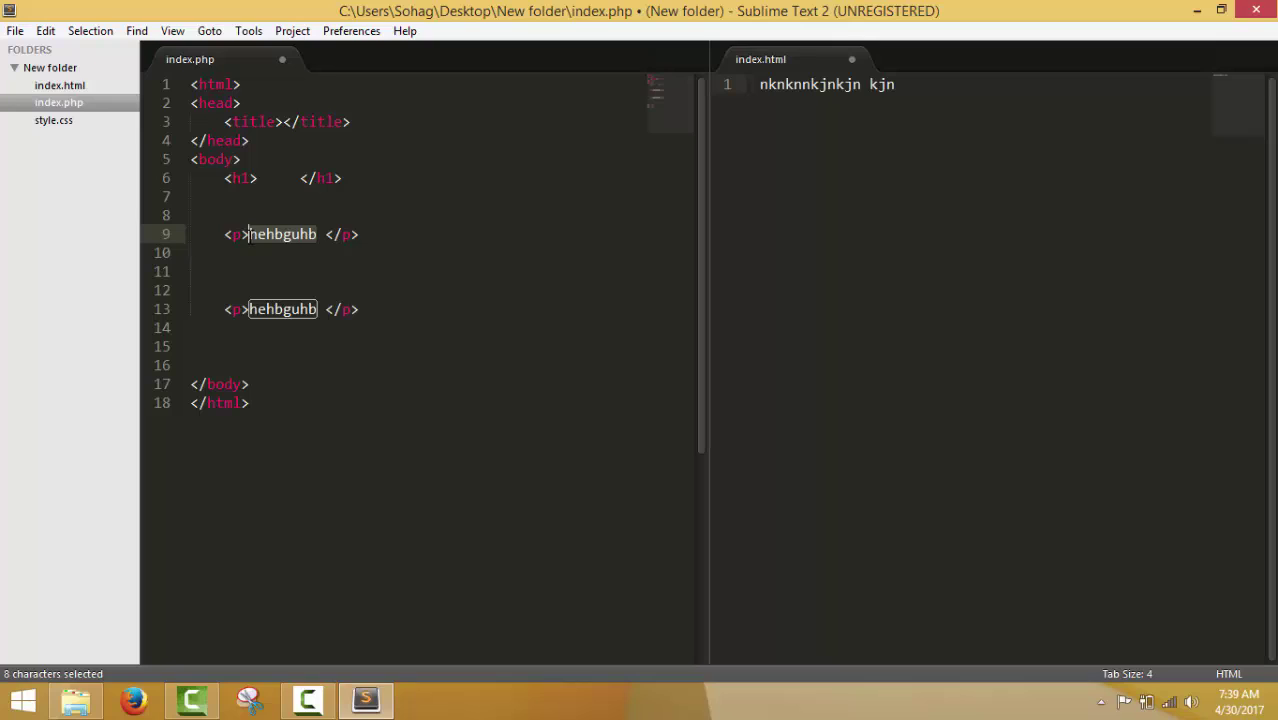
pyautogui.press('BackSpace')
pyautogui.moveTo(320, 309); pyautogui.dragTo(249, 309)
pyautogui.press('BackSpace')
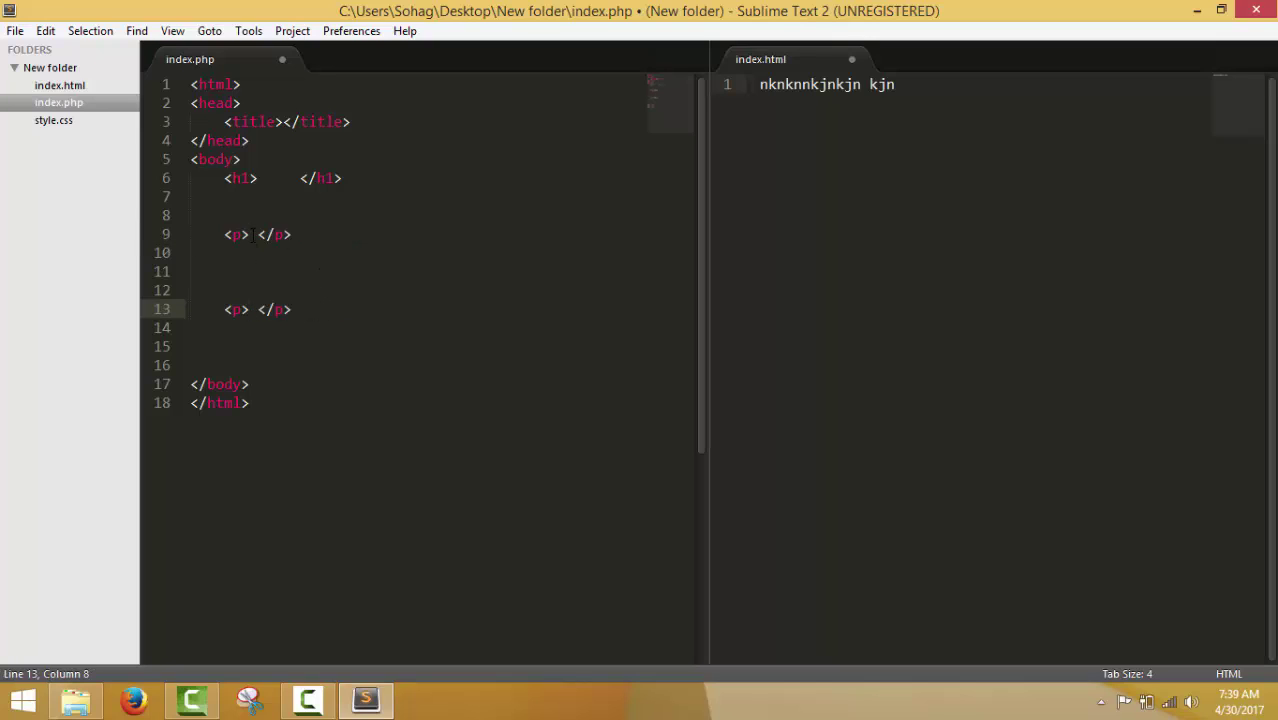
# Place simultaneous cursors inside the paragraphs on lines 9 and 13 and enter "Home " in both at once
pyautogui.click(250, 234)
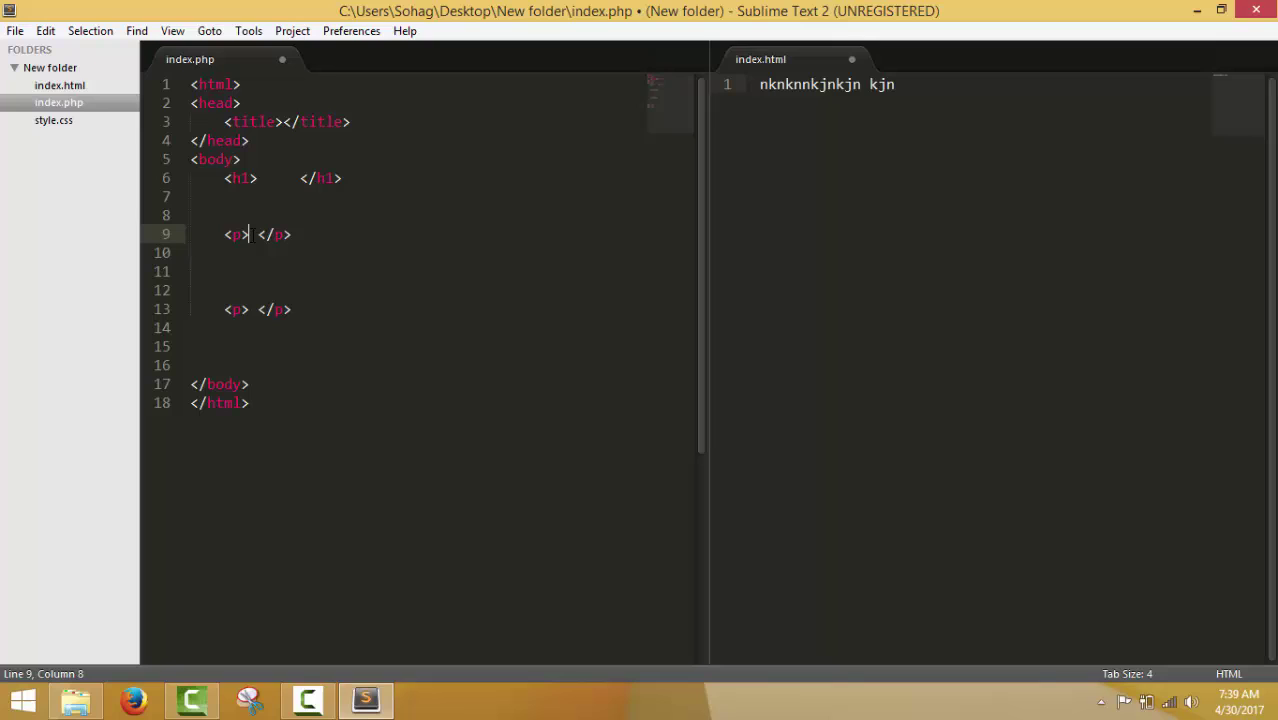
pyautogui.click(257, 309)
pyautogui.click(250, 234)
pyautogui.click(254, 302)
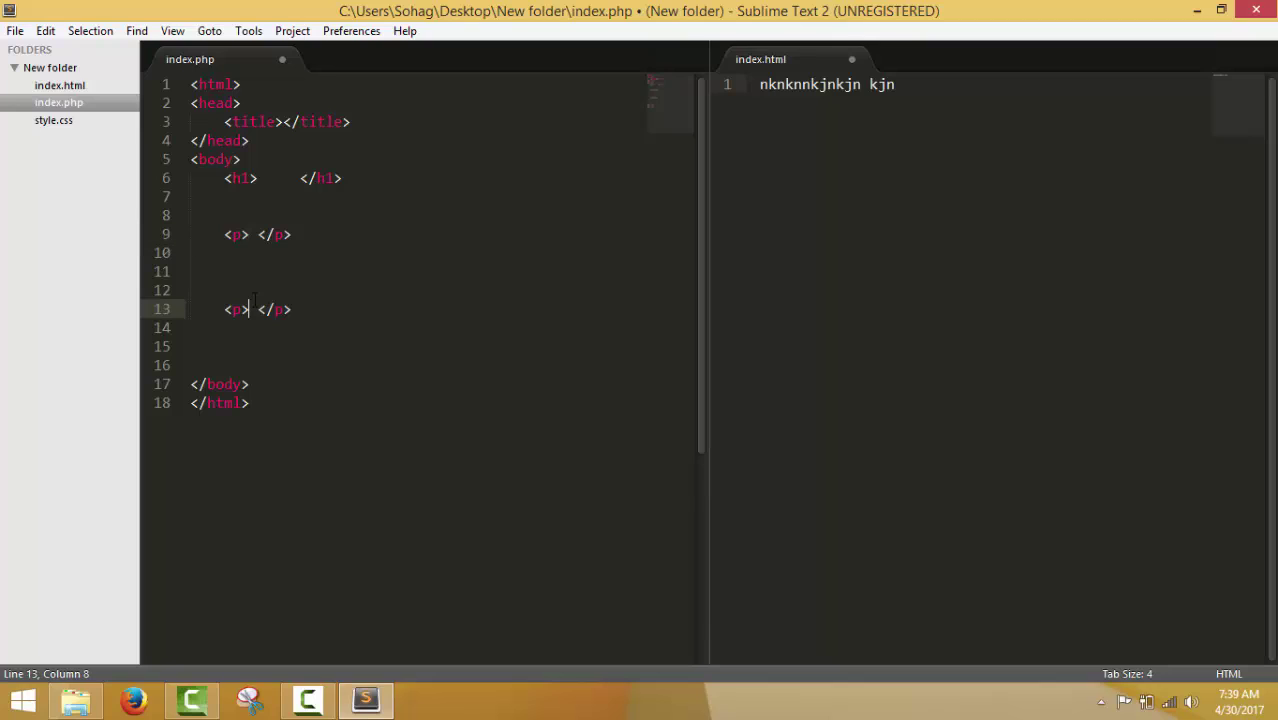
pyautogui.click(250, 234)
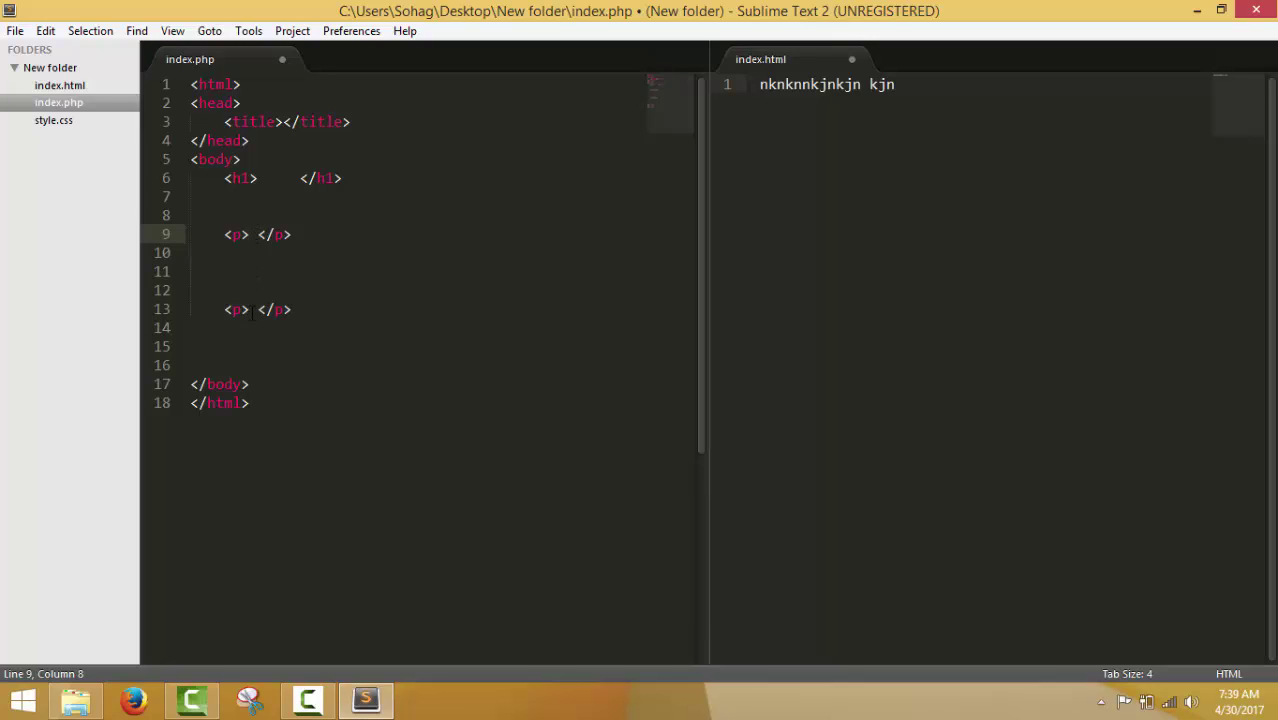
pyautogui.keyDown('ctrl'); pyautogui.click(250, 310); pyautogui.keyUp('ctrl')
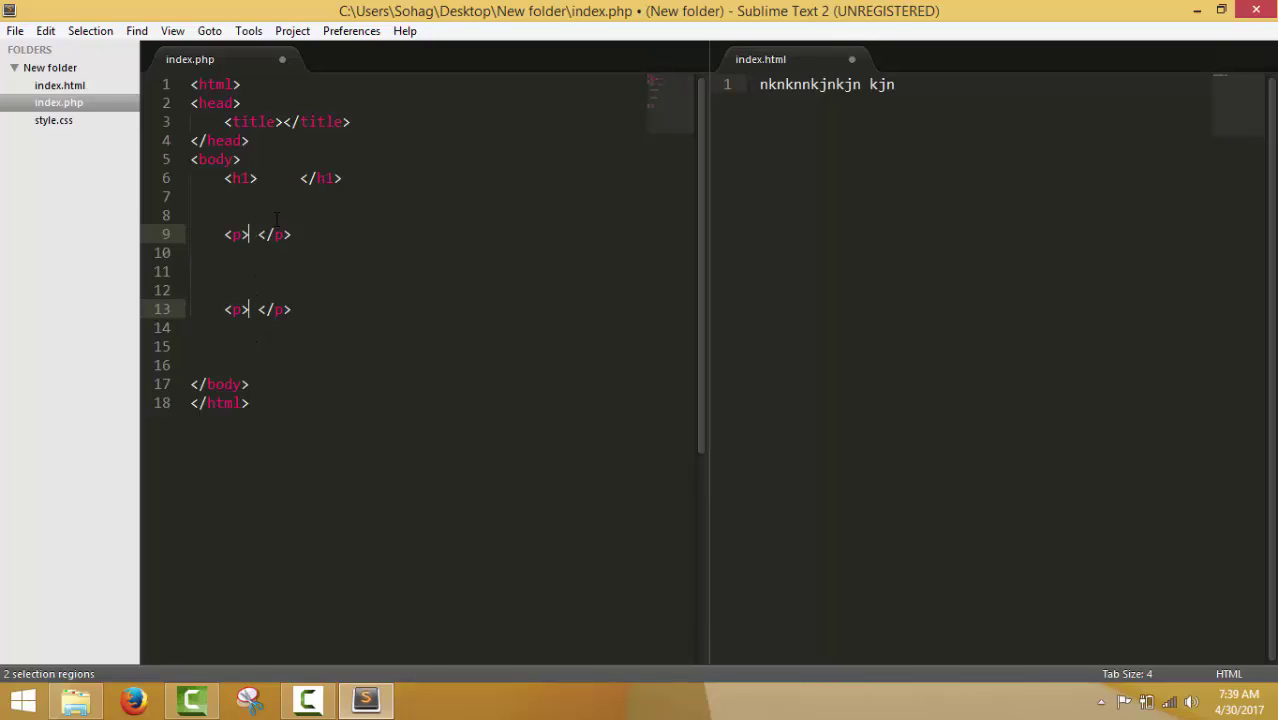
pyautogui.write('Home')
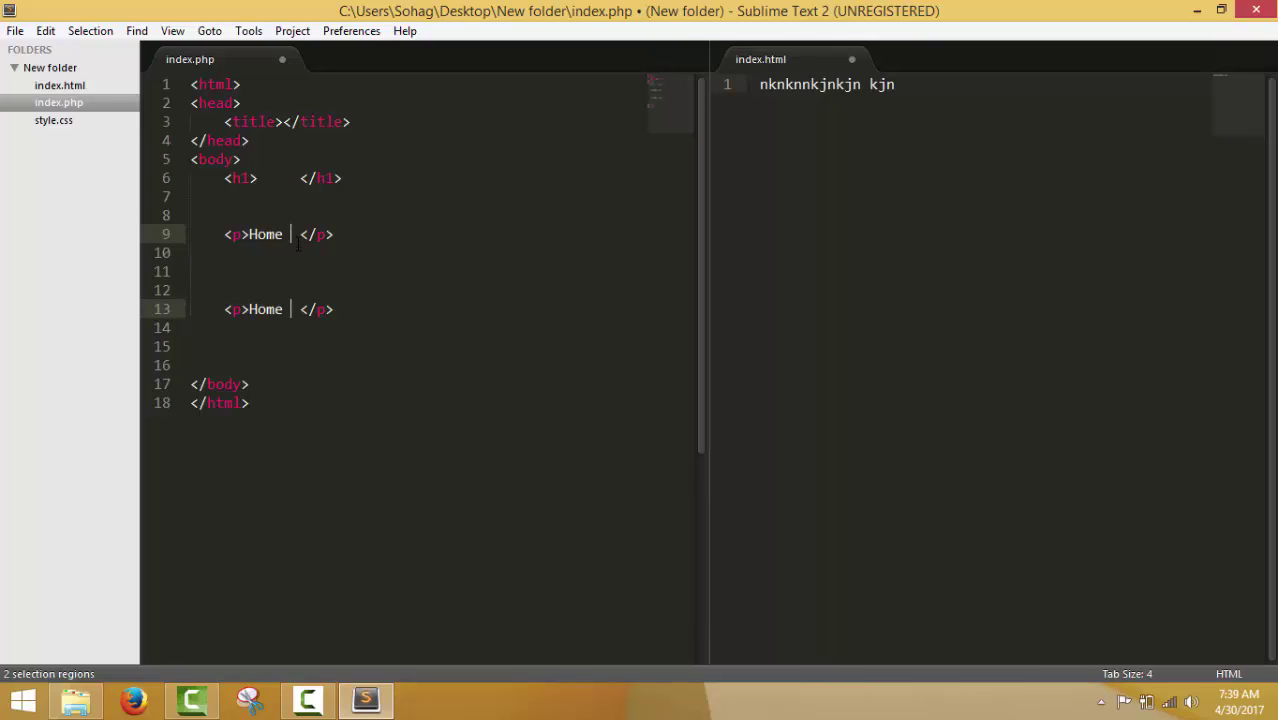
# Write "Start" on line 8 above the first Home paragraph and turn it into an HTML comment
pyautogui.click(260, 214)
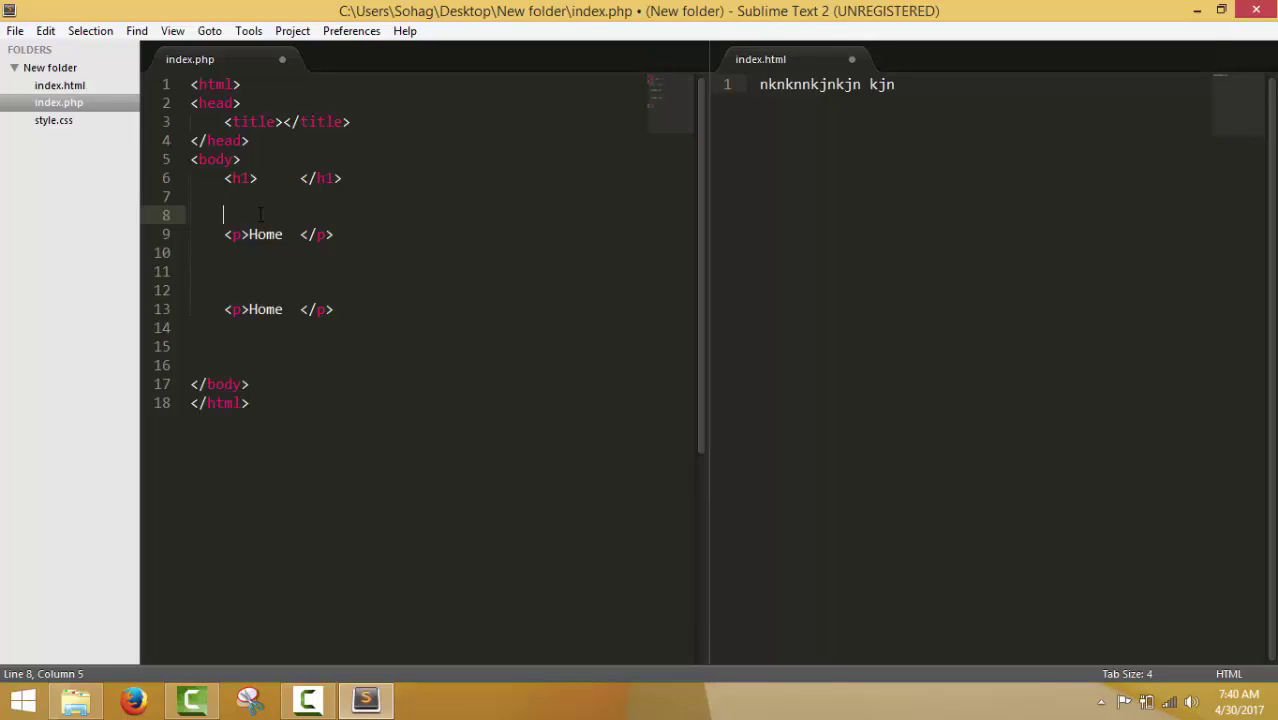
pyautogui.write('start')
pyautogui.moveTo(221, 215); pyautogui.dragTo(303, 212)
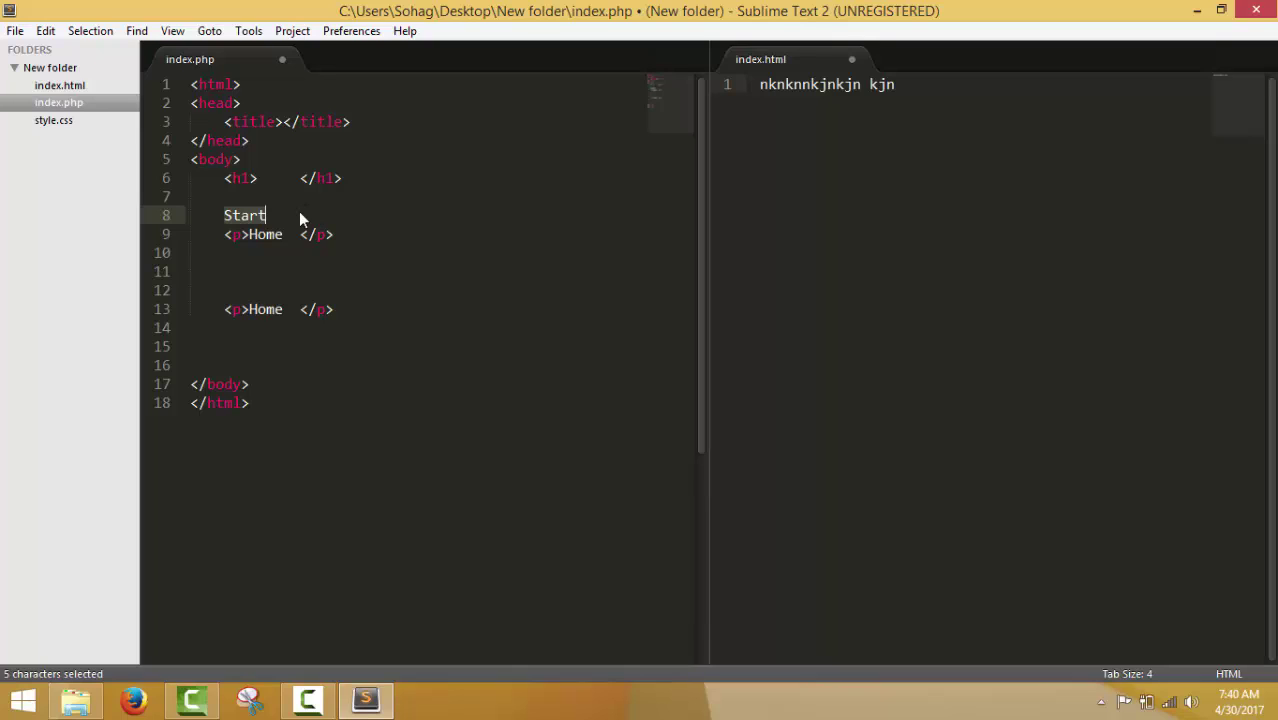
pyautogui.click(299, 211)
pyautogui.moveTo(224, 215); pyautogui.dragTo(270, 210)
pyautogui.click(270, 212)
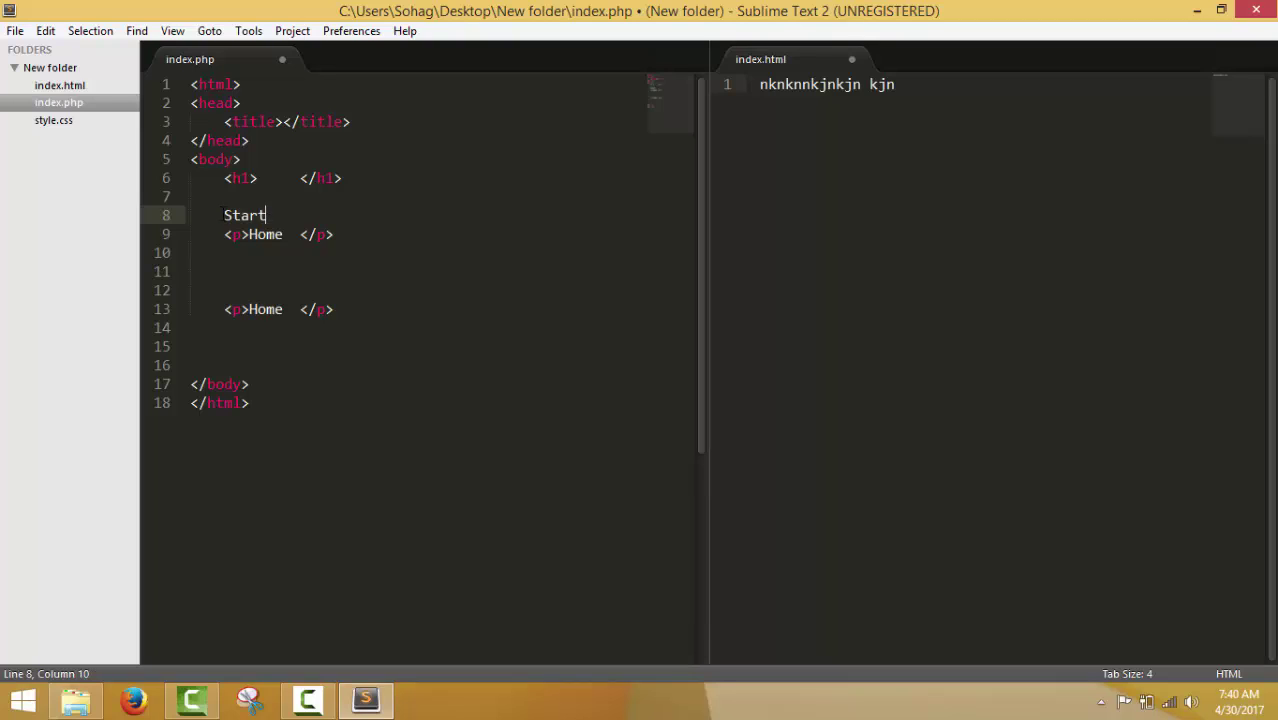
pyautogui.moveTo(224, 215); pyautogui.dragTo(284, 210)
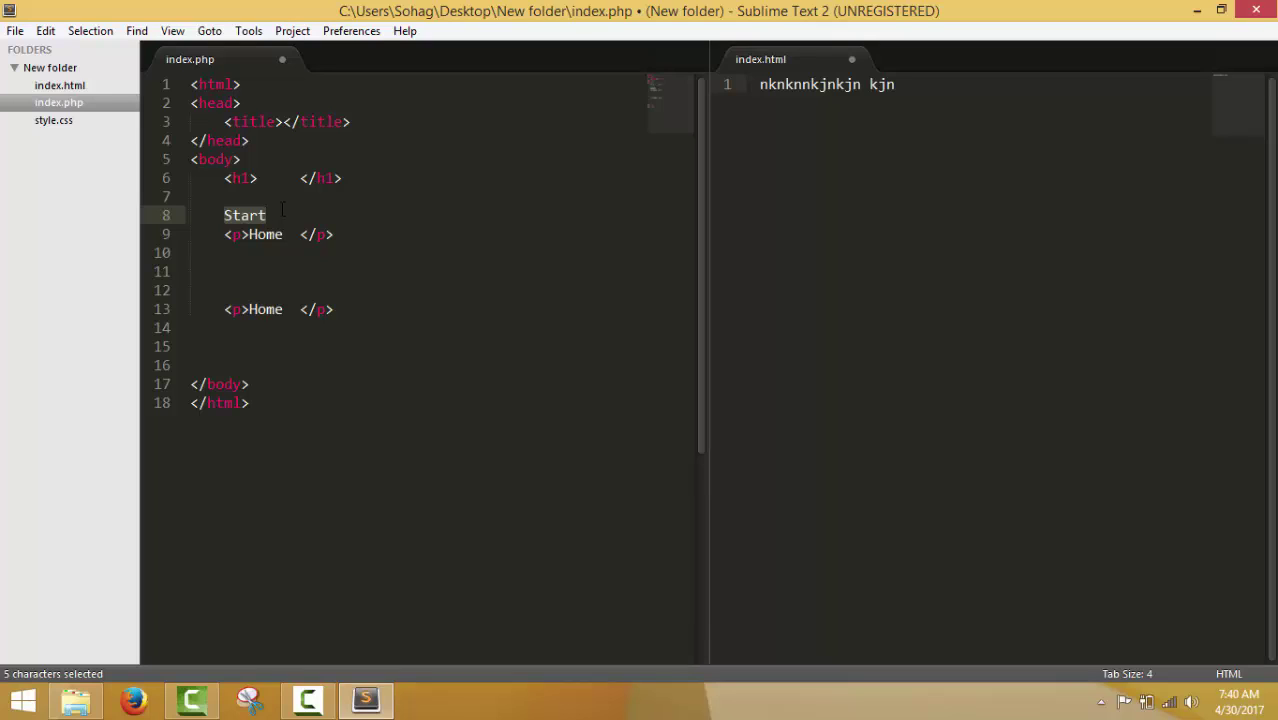
pyautogui.hotkey('ctrl', '/')
pyautogui.click(349, 207)
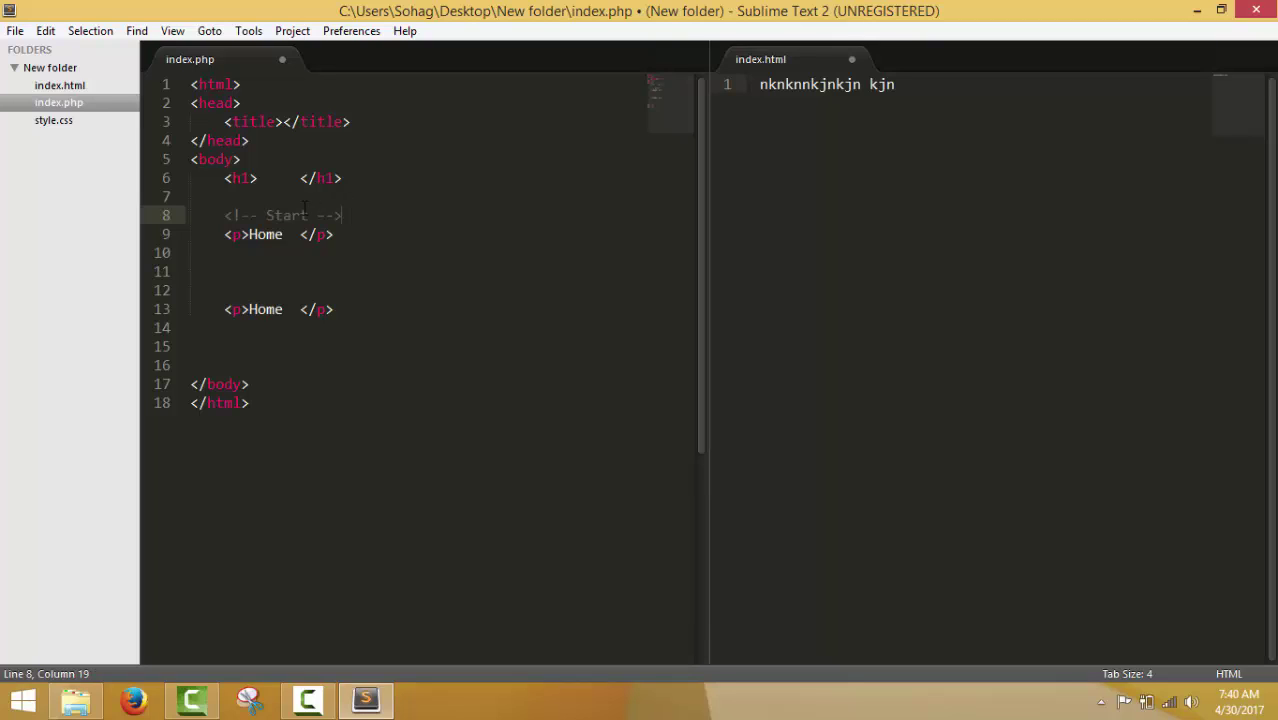
pyautogui.click(274, 214)
pyautogui.click(310, 216)
pyautogui.click(590, 114)
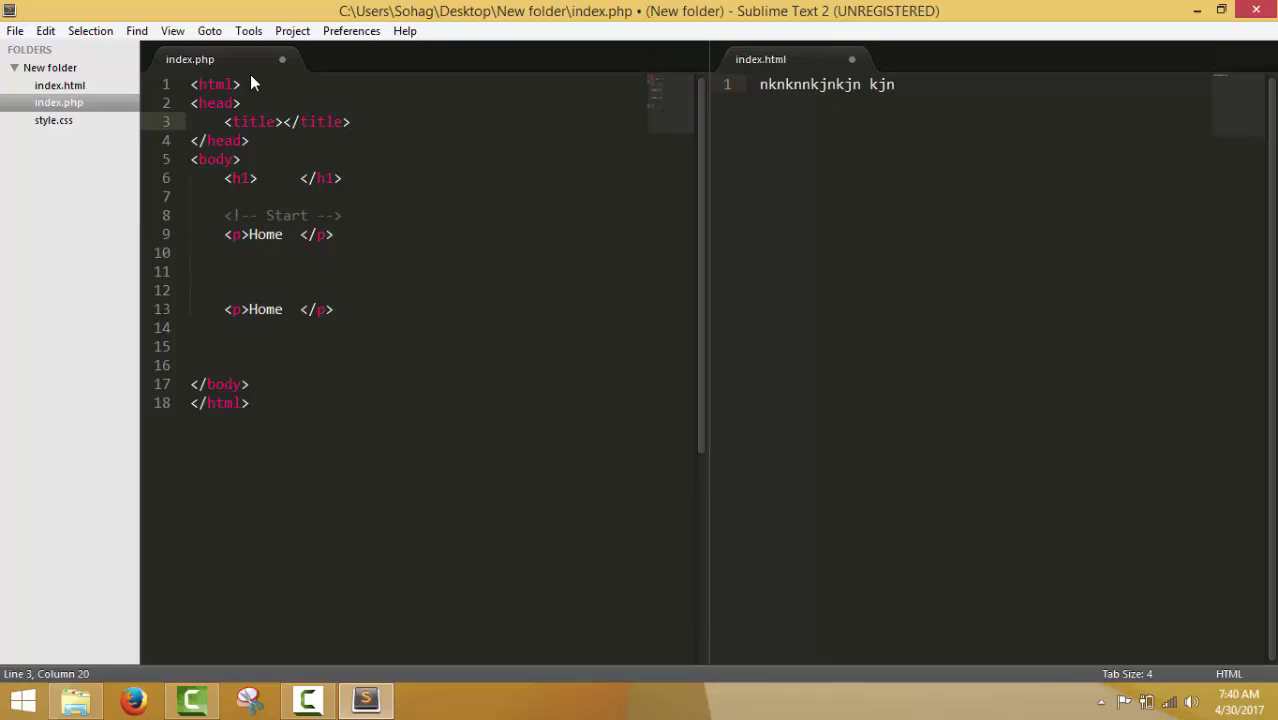
# Clear the entire contents of index.php
pyautogui.click(189, 86)
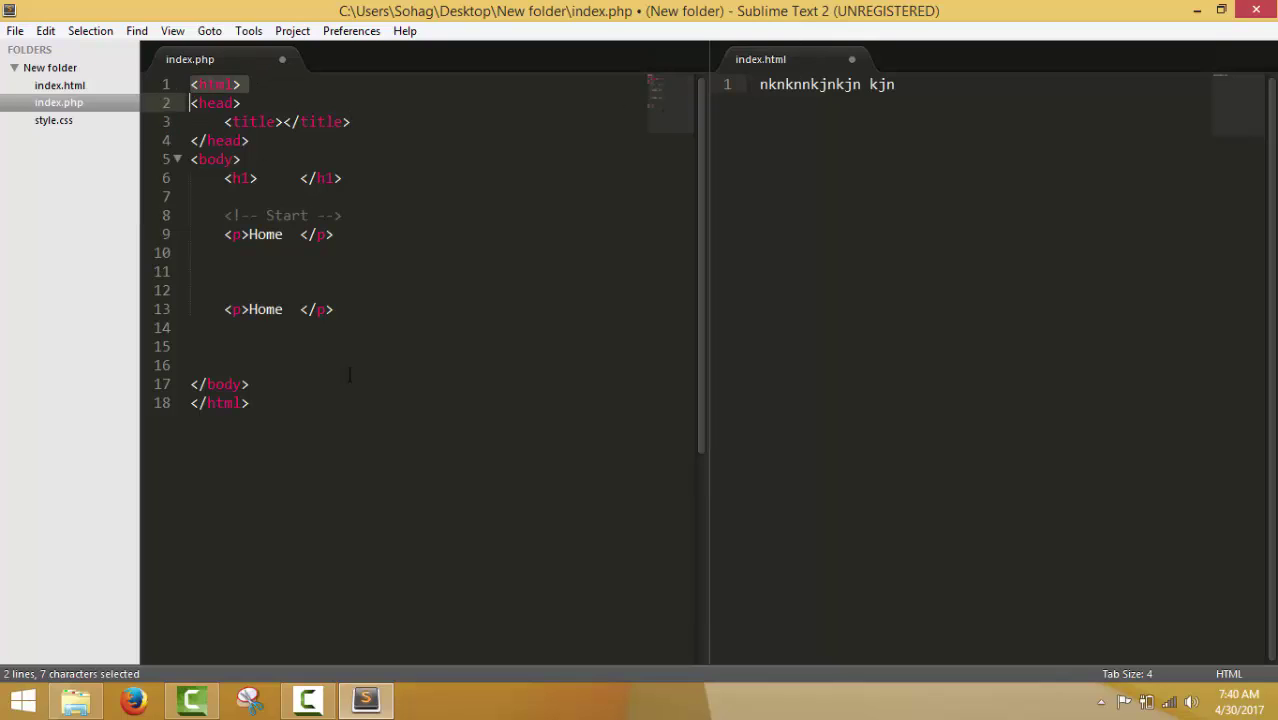
pyautogui.hotkey('ctrl', 'a')
pyautogui.press('BackSpace')
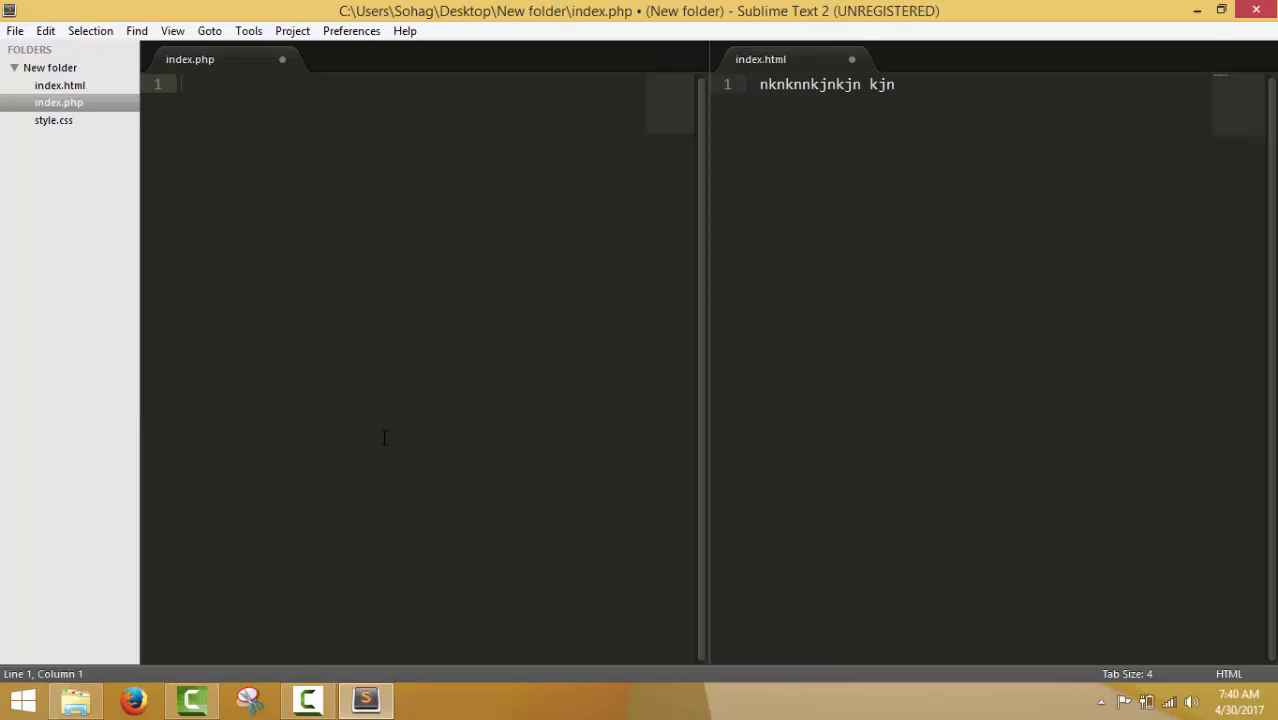
pyautogui.write('<?PHP')
pyautogui.press('BackSpace')
pyautogui.press('BackSpace')
pyautogui.press('BackSpace')
pyautogui.press('BackSpace')
pyautogui.press('BackSpace')
# Insert the php snippet in index.php and put six blank lines between its opening and closing tags
pyautogui.write('php')
pyautogui.press('Tab')
pyautogui.press('Return')
pyautogui.press('Return')
pyautogui.press('Return')
pyautogui.press('Return')
pyautogui.press('Return')
pyautogui.press('Return')
pyautogui.press('Return')
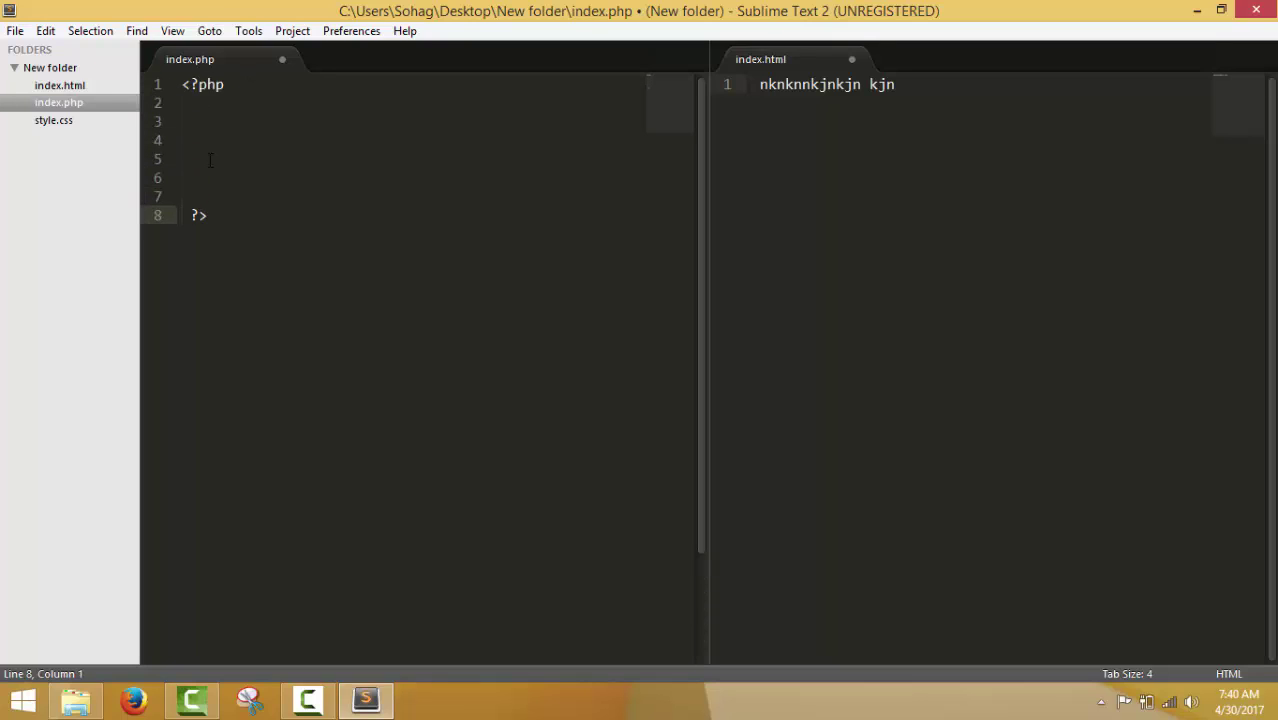
# Insert the echo snippet on line 4 inside the PHP block and replace its placeholder string with " nn"
pyautogui.click(215, 141)
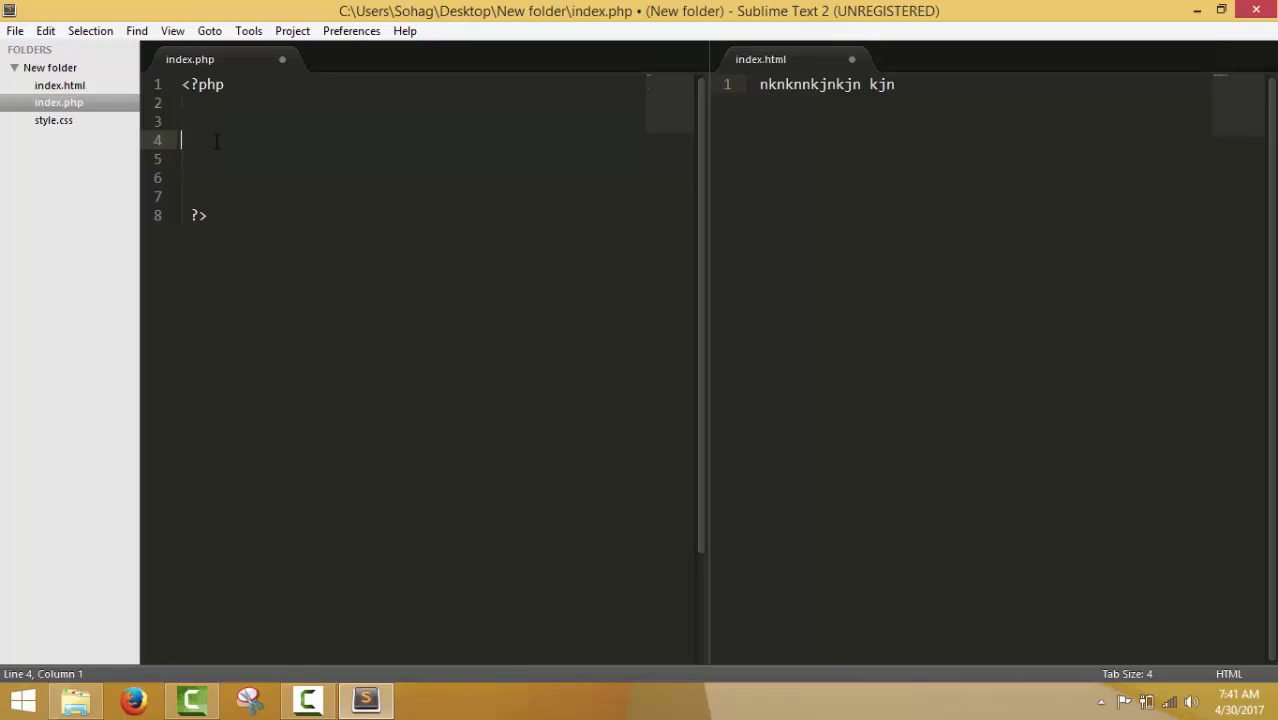
pyautogui.write('ech')
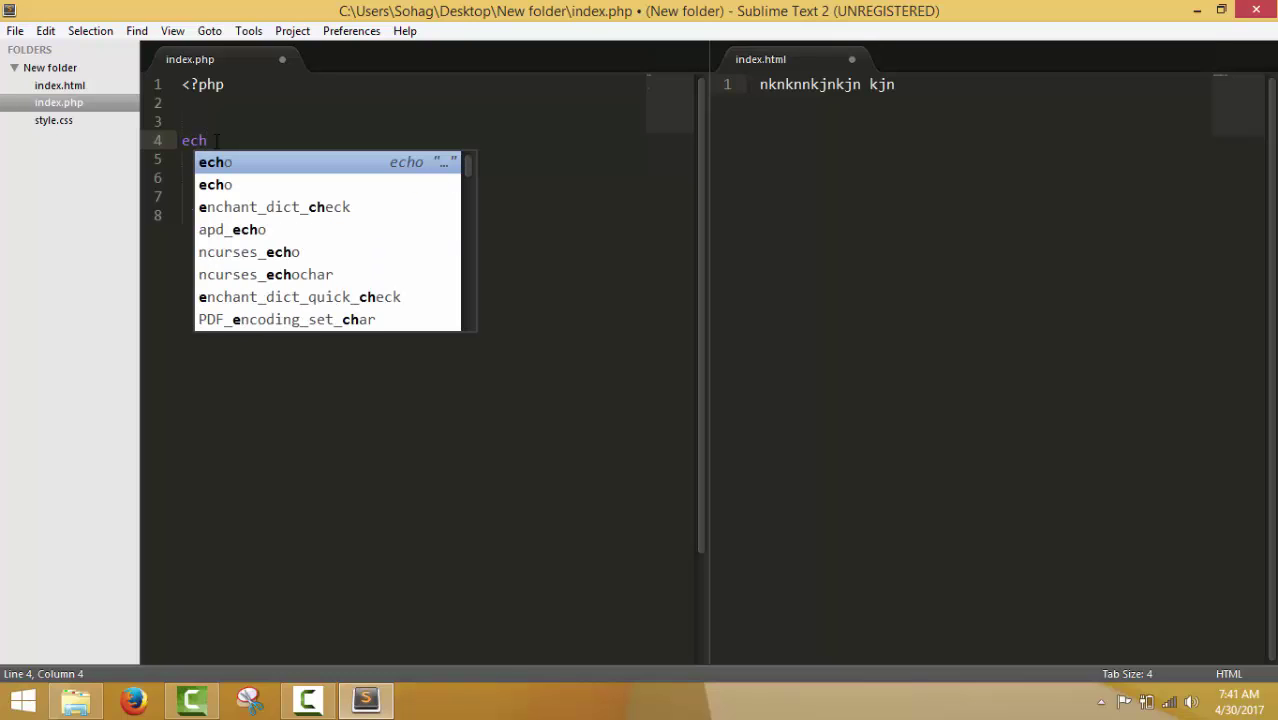
pyautogui.press('Return')
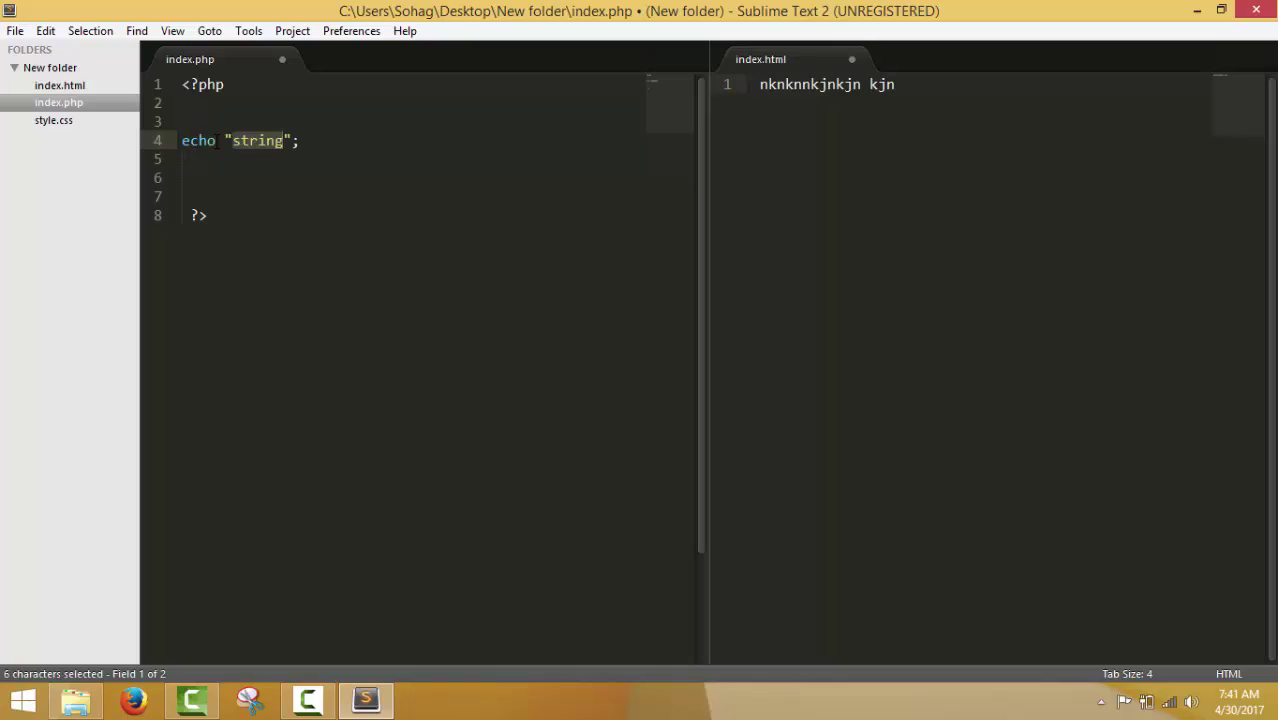
pyautogui.press('BackSpace')
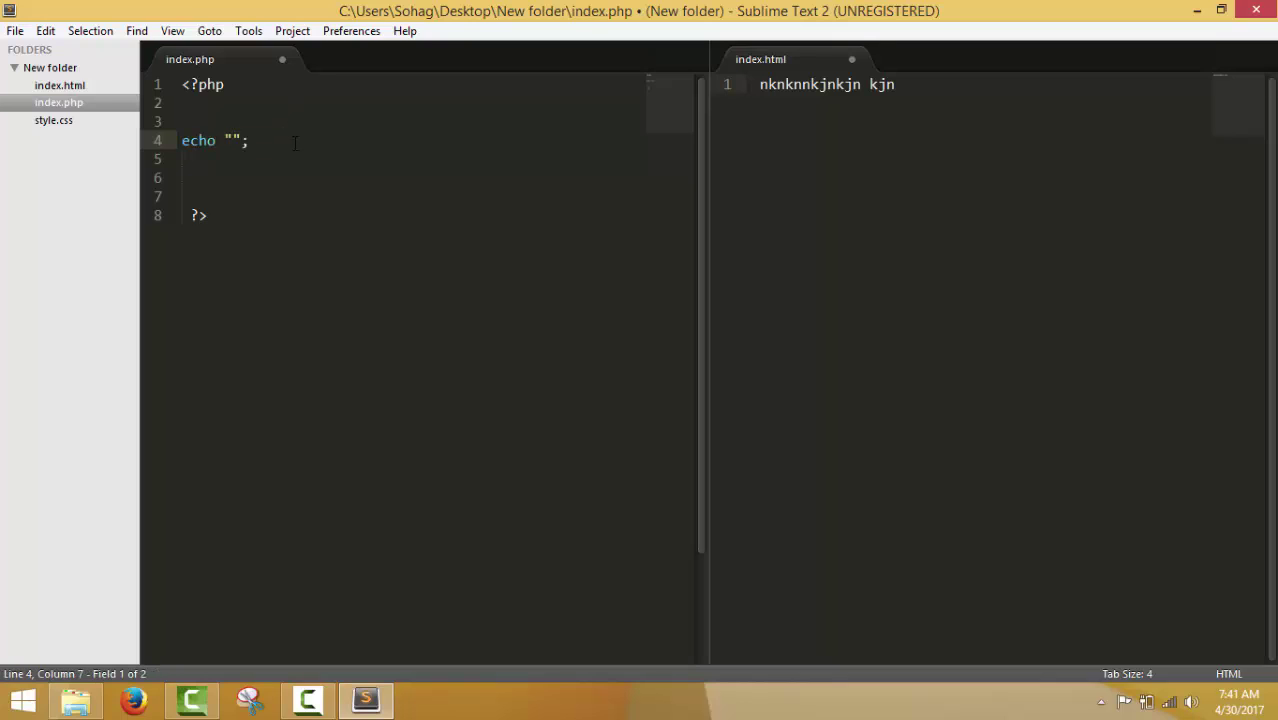
pyautogui.write('nn')
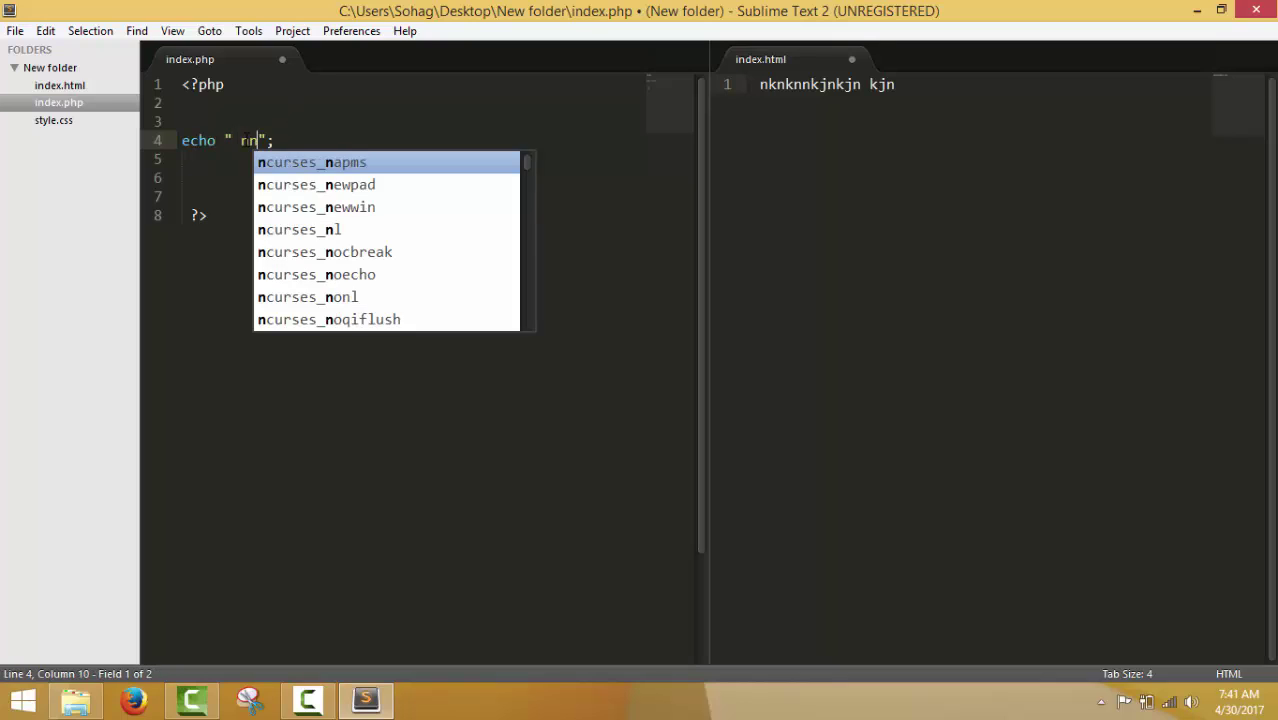
# Replace the text in index.html with the expanded html snippet, and open style.css in the same pane
pyautogui.moveTo(897, 84); pyautogui.dragTo(740, 84)
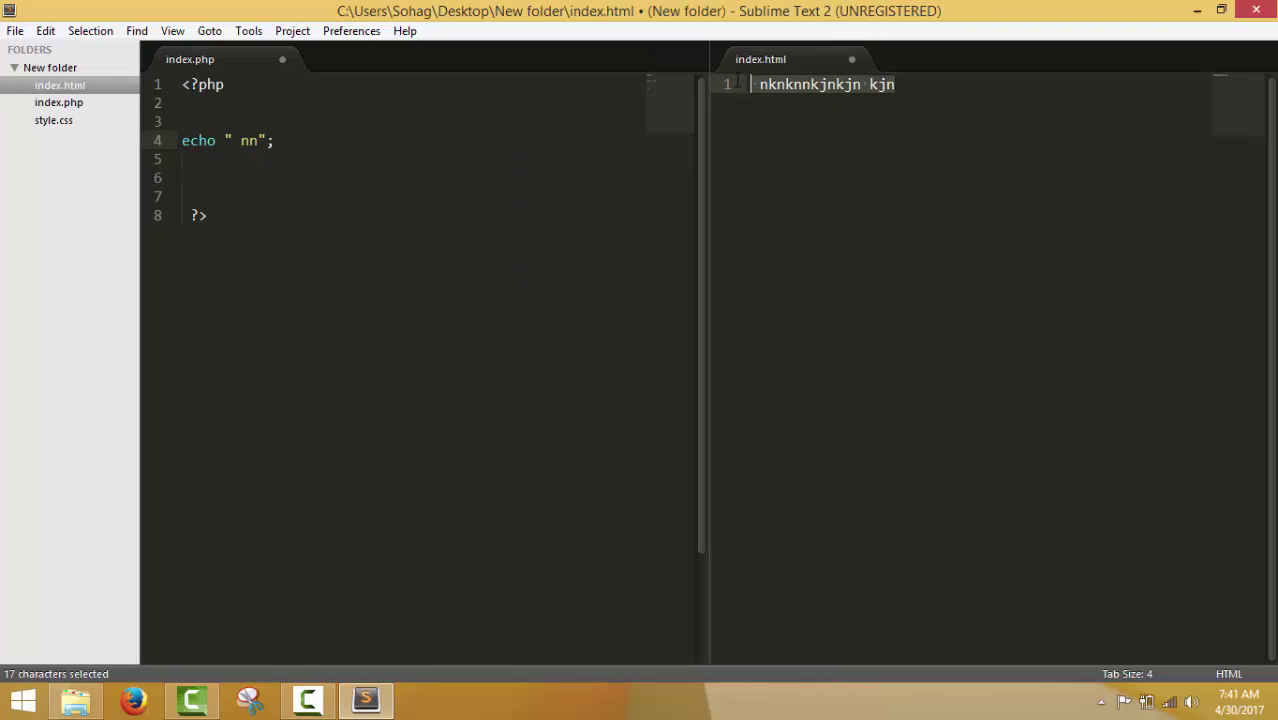
pyautogui.press('BackSpace')
pyautogui.write('html')
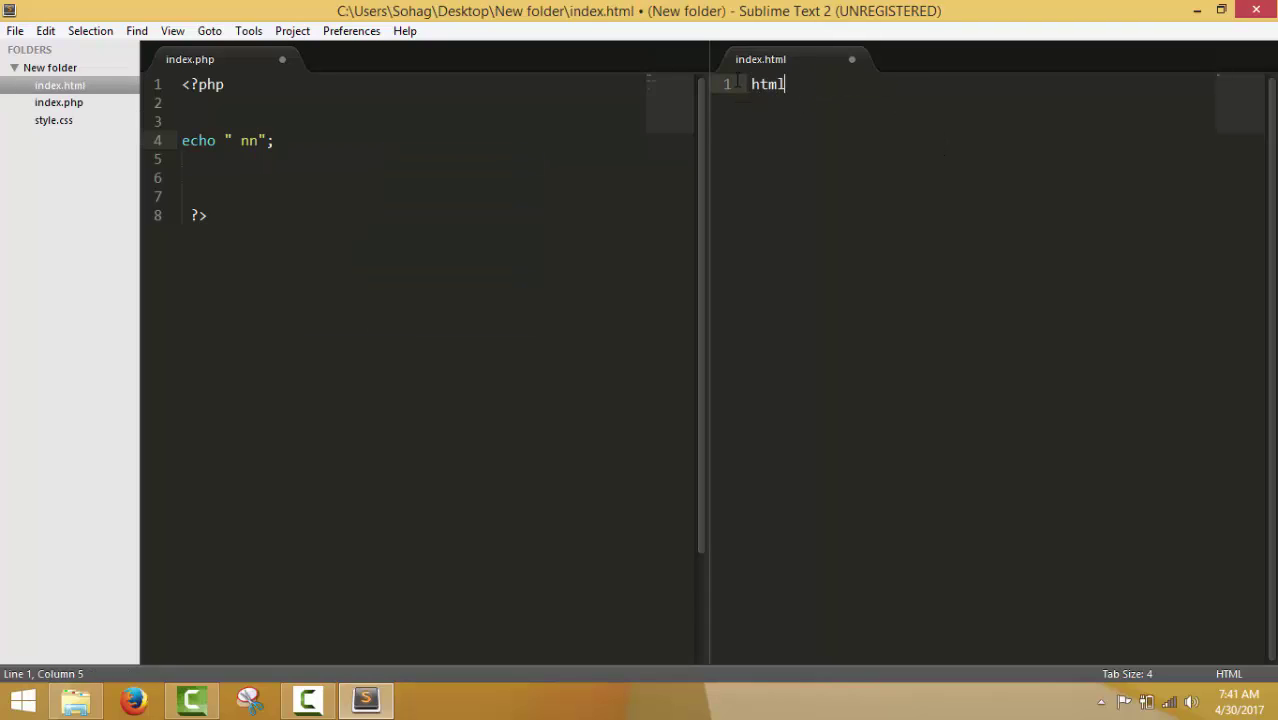
pyautogui.press('Tab')
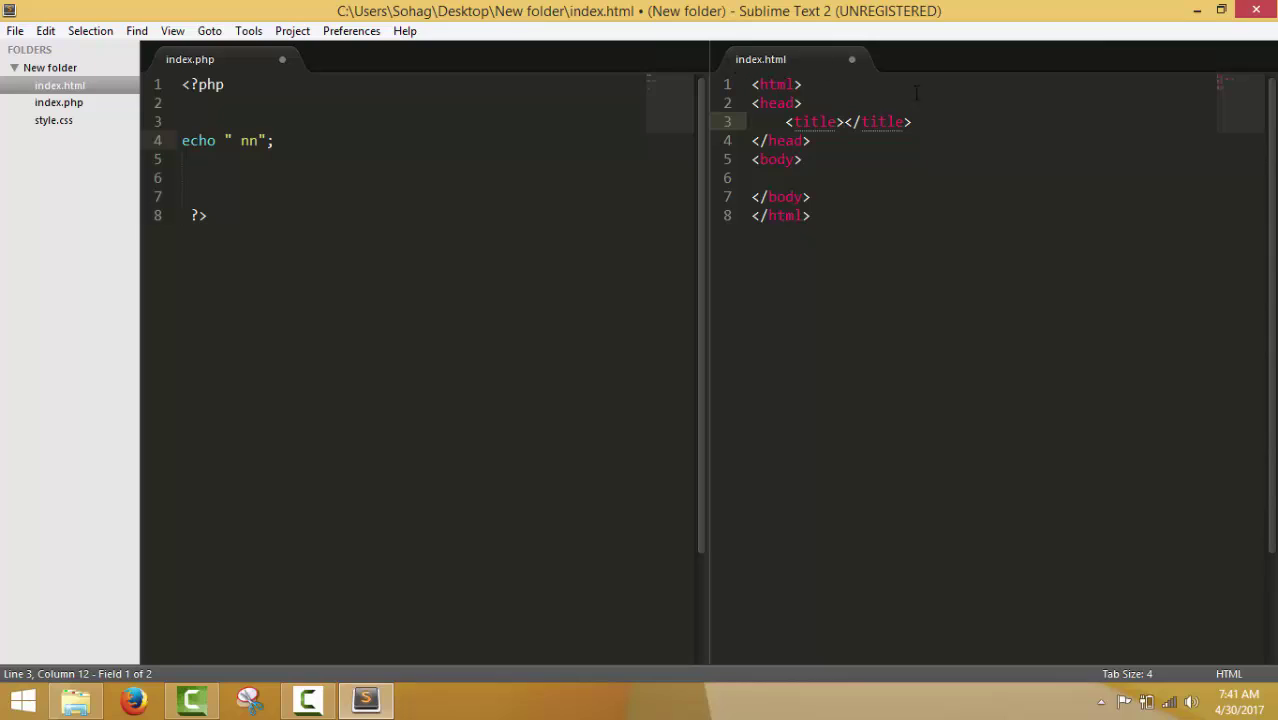
pyautogui.click(63, 120)
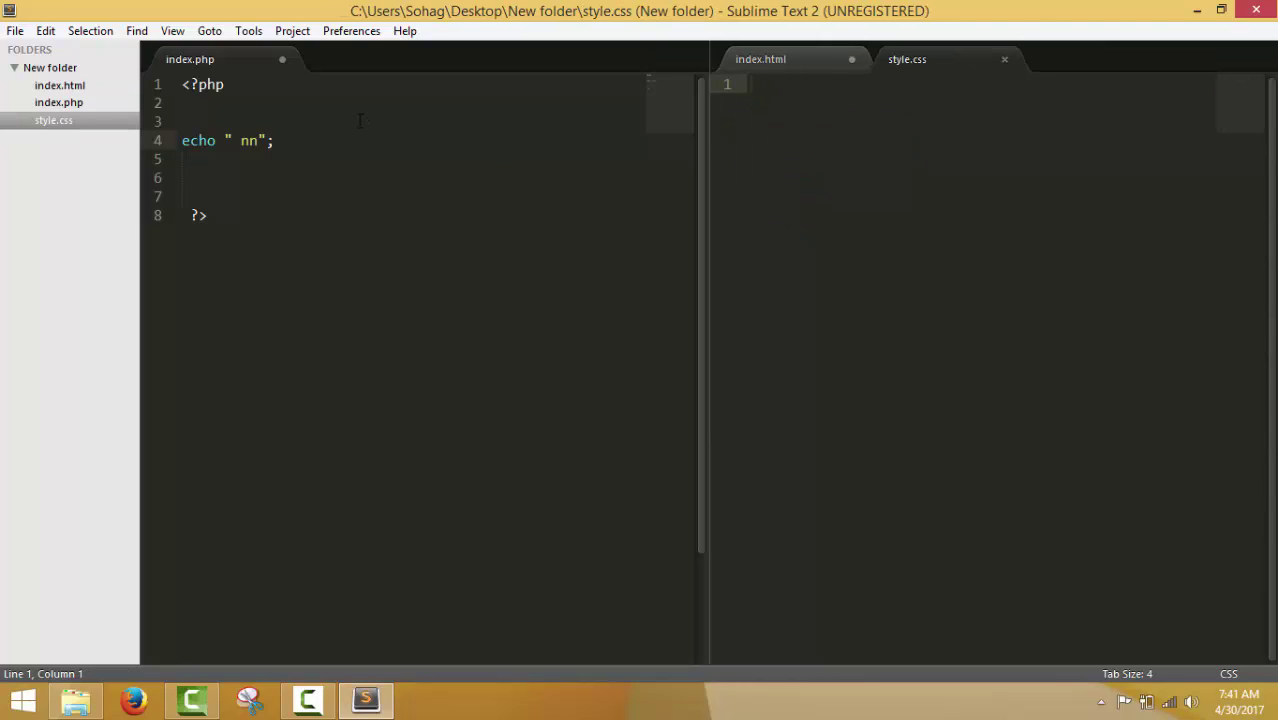
# Comment out the echo statement on line 4 of index.php
pyautogui.click(283, 142)
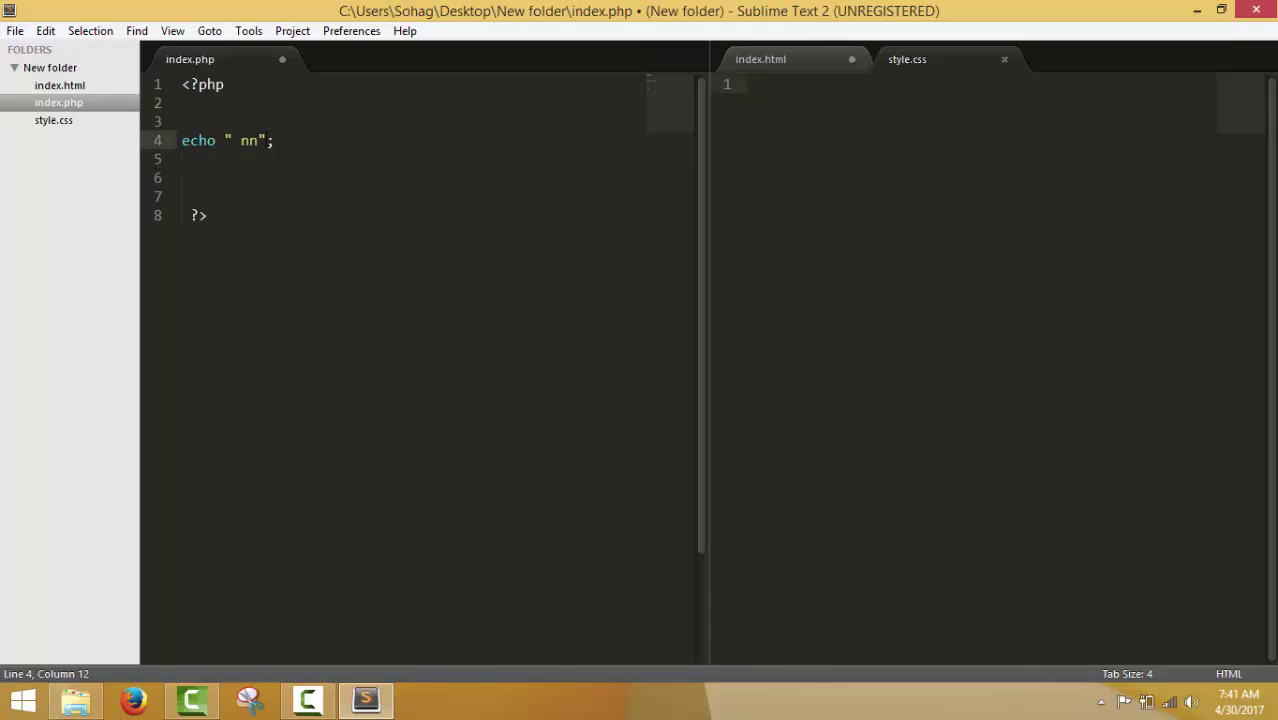
pyautogui.moveTo(283, 142); pyautogui.dragTo(181, 141)
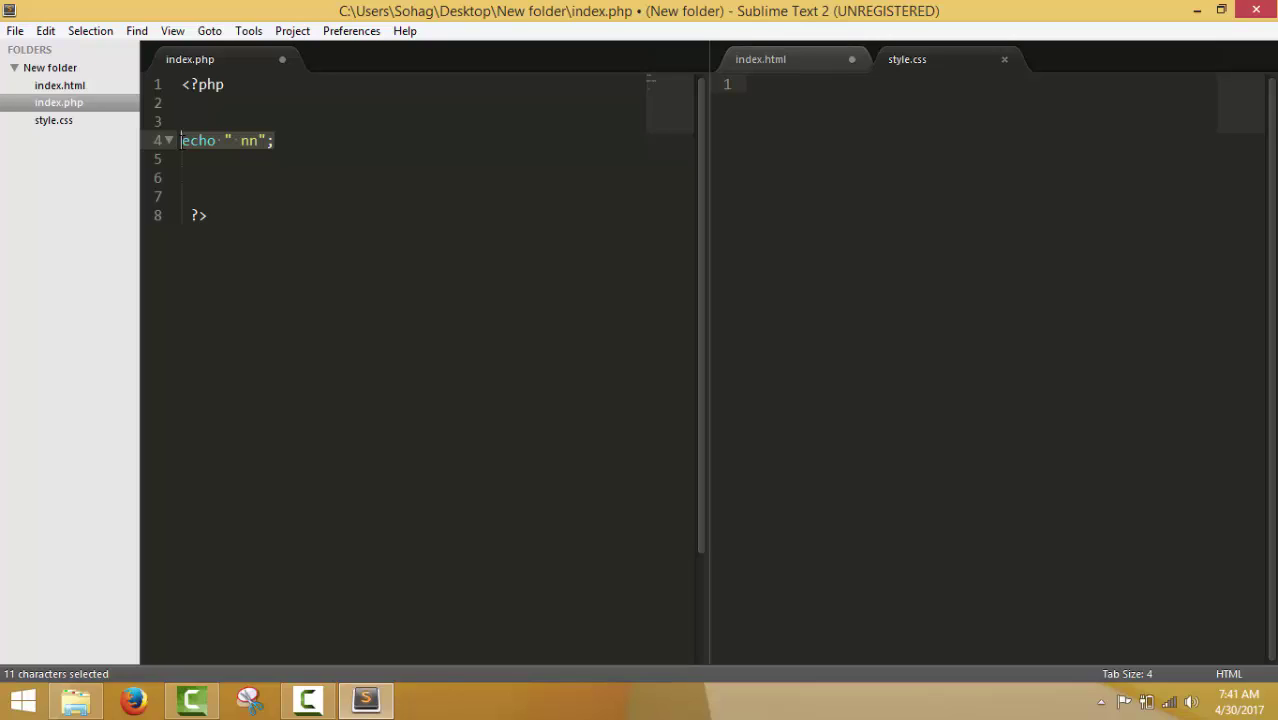
pyautogui.hotkey('ctrl', '/')
pyautogui.click(274, 148)
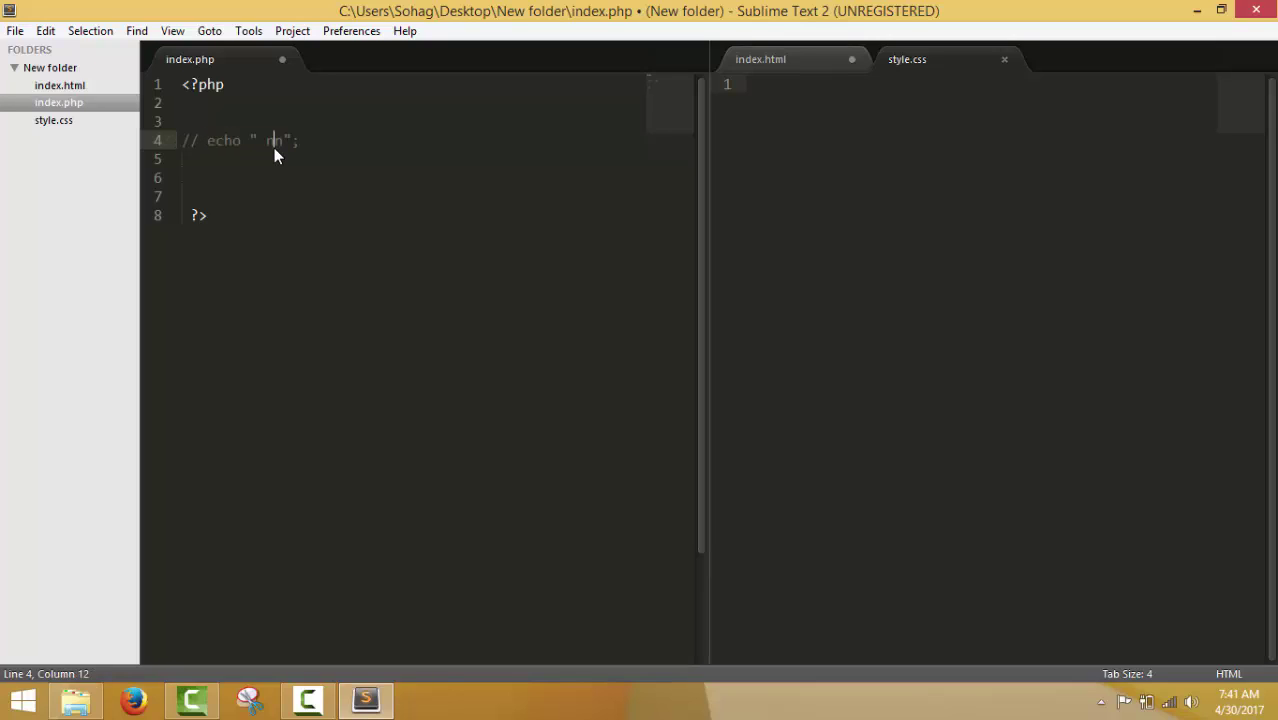
# Write "html" on line 1 of style.css and try to expand it as a snippet
pyautogui.click(769, 107)
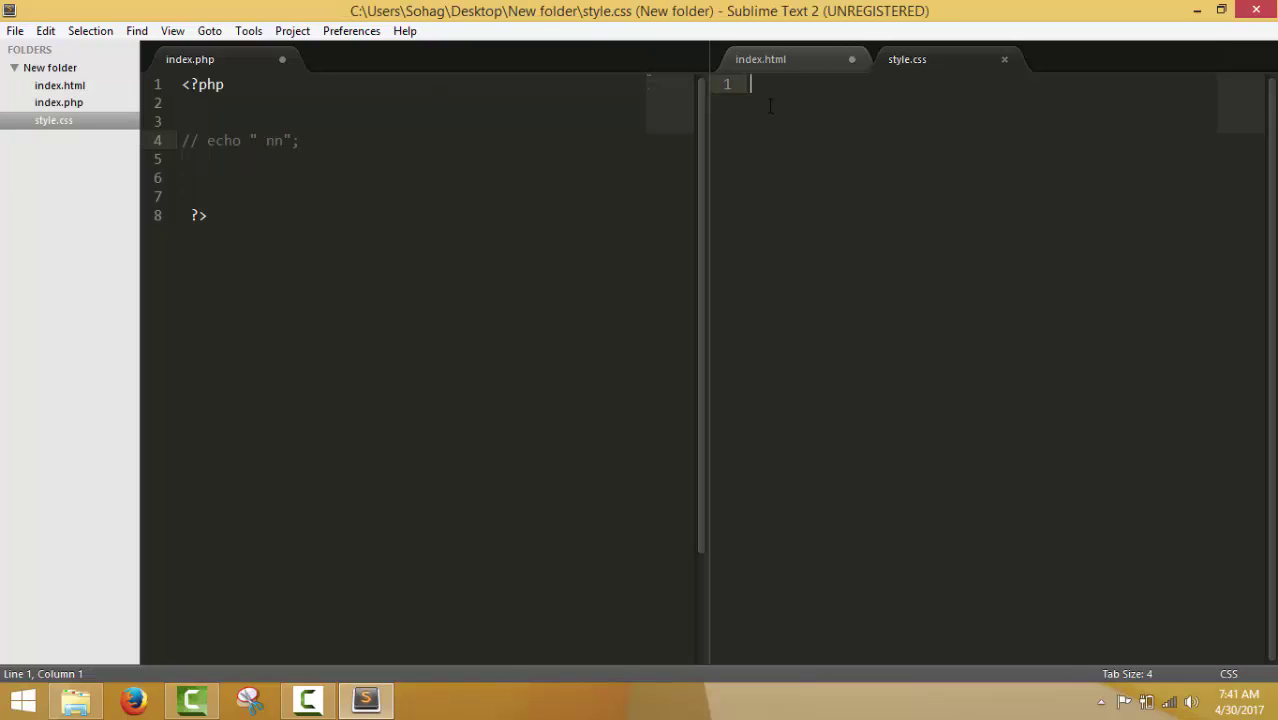
pyautogui.write('html')
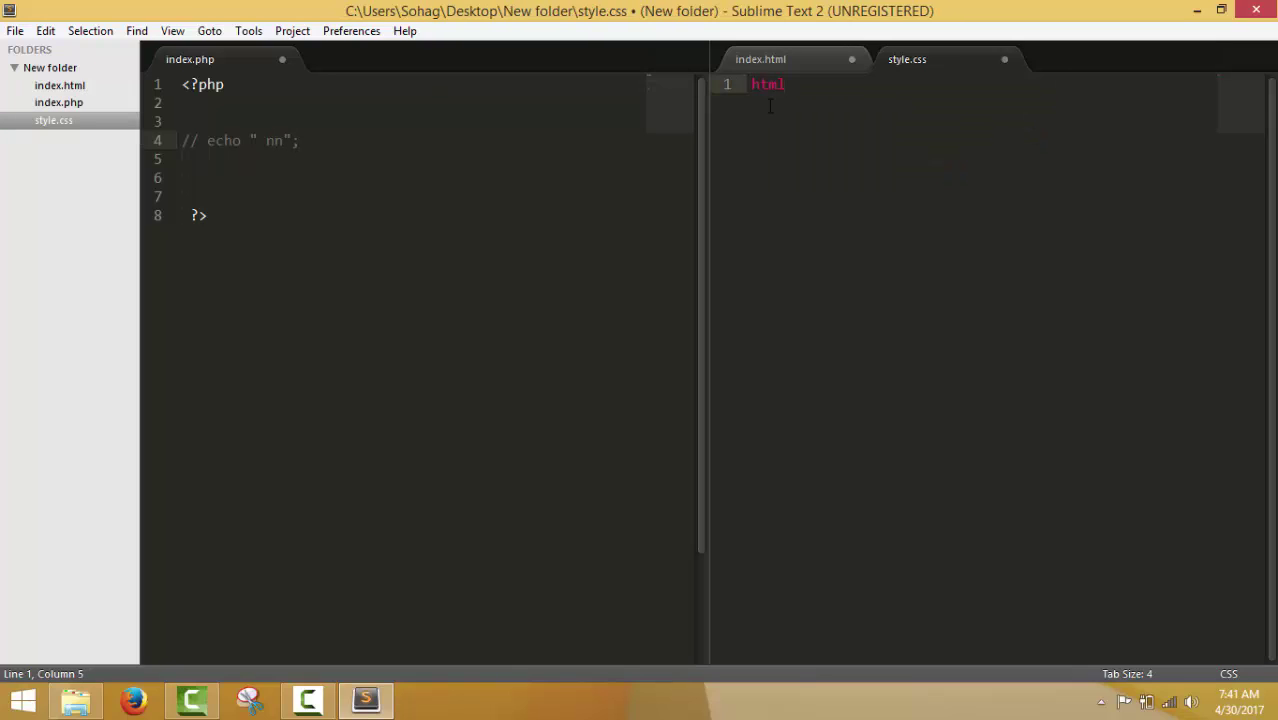
pyautogui.press('Tab')
pyautogui.press('BackSpace')
# Turn the entire HTML skeleton in index.html, lines 1 to 8, into an HTML comment
pyautogui.click(796, 58)
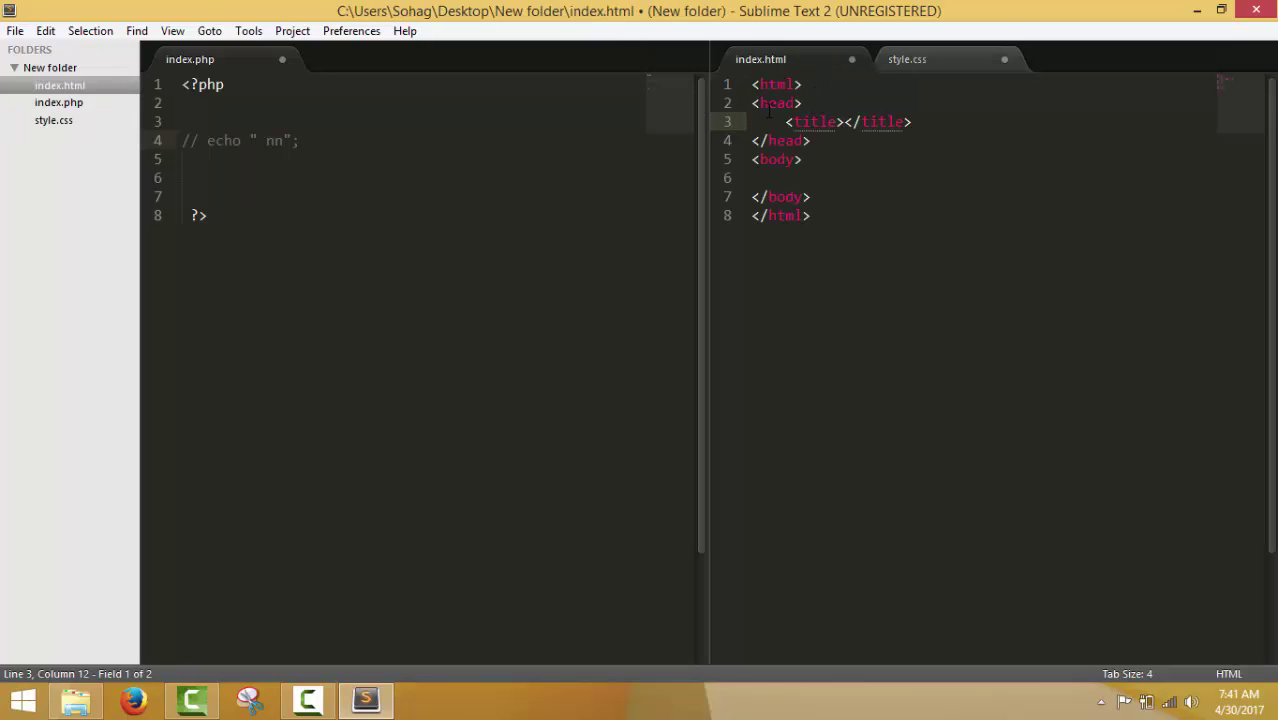
pyautogui.moveTo(752, 84); pyautogui.dragTo(823, 222)
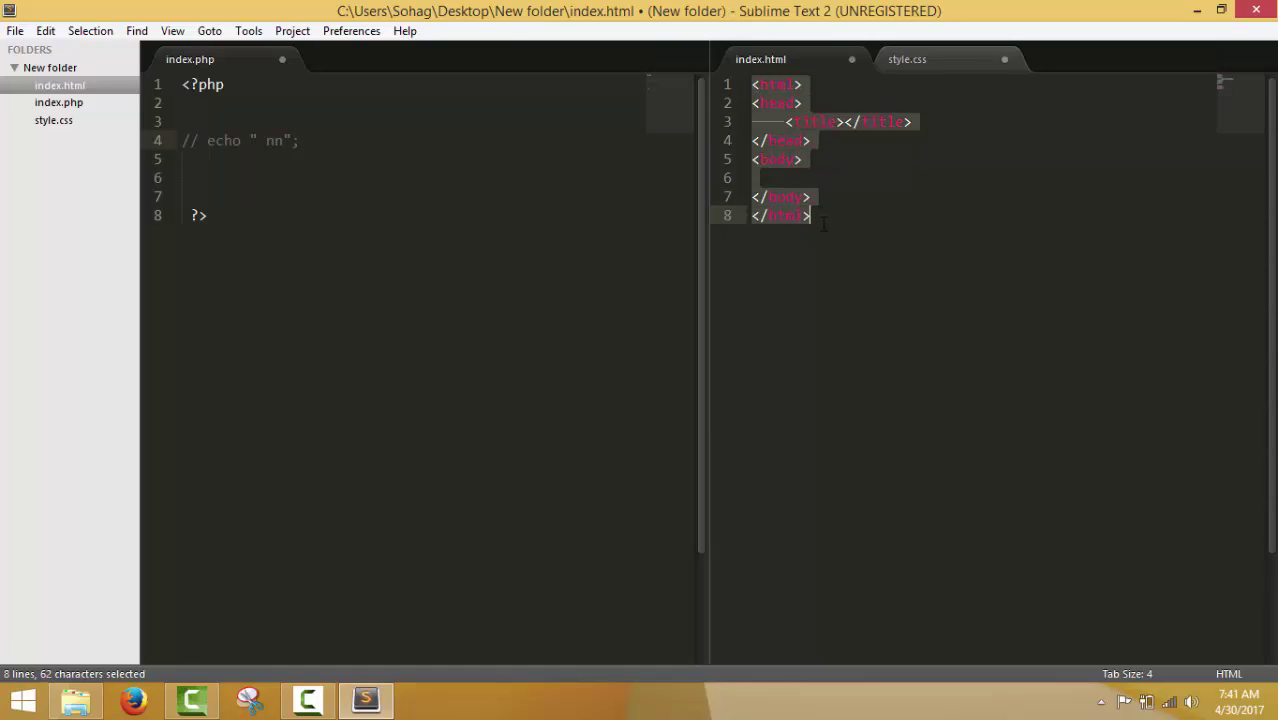
pyautogui.hotkey('ctrl', '/')
pyautogui.click(810, 216)
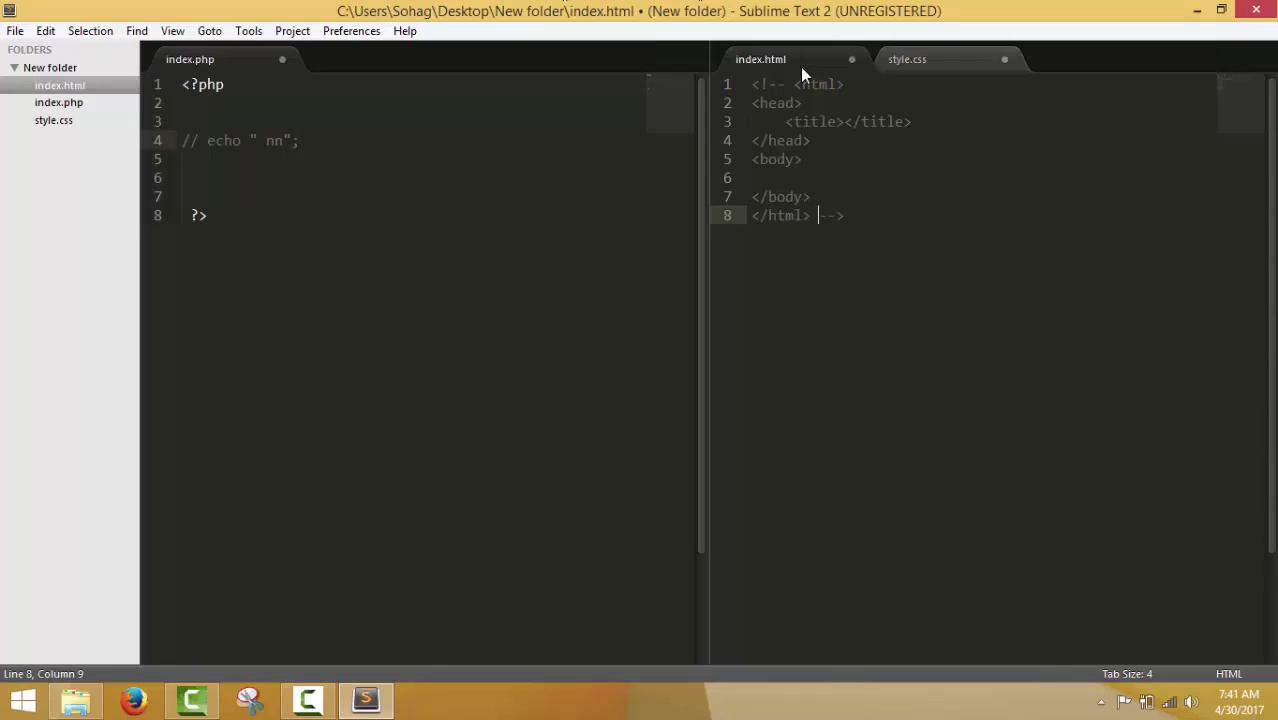
# Append "bjbjbj" to the html text in style.css and turn the line into a CSS comment
pyautogui.click(893, 70)
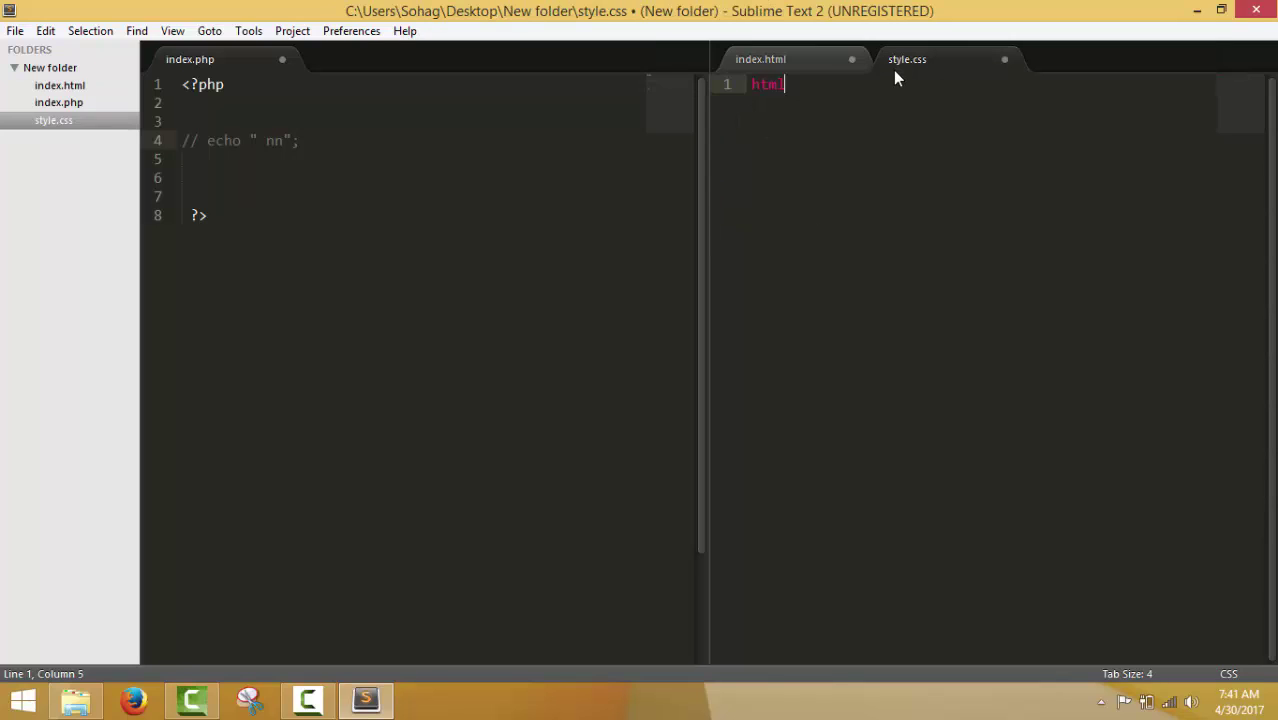
pyautogui.write('bjbjbj')
pyautogui.moveTo(871, 89); pyautogui.dragTo(728, 86)
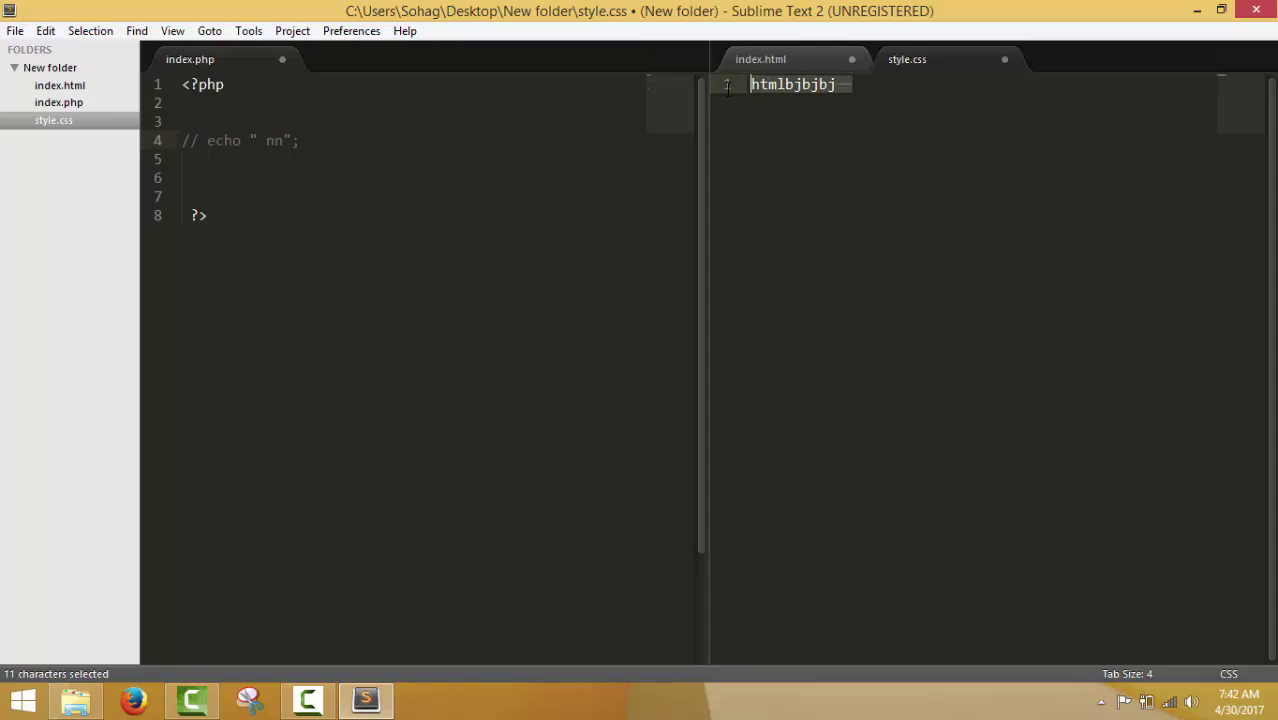
pyautogui.hotkey('ctrl', '/')
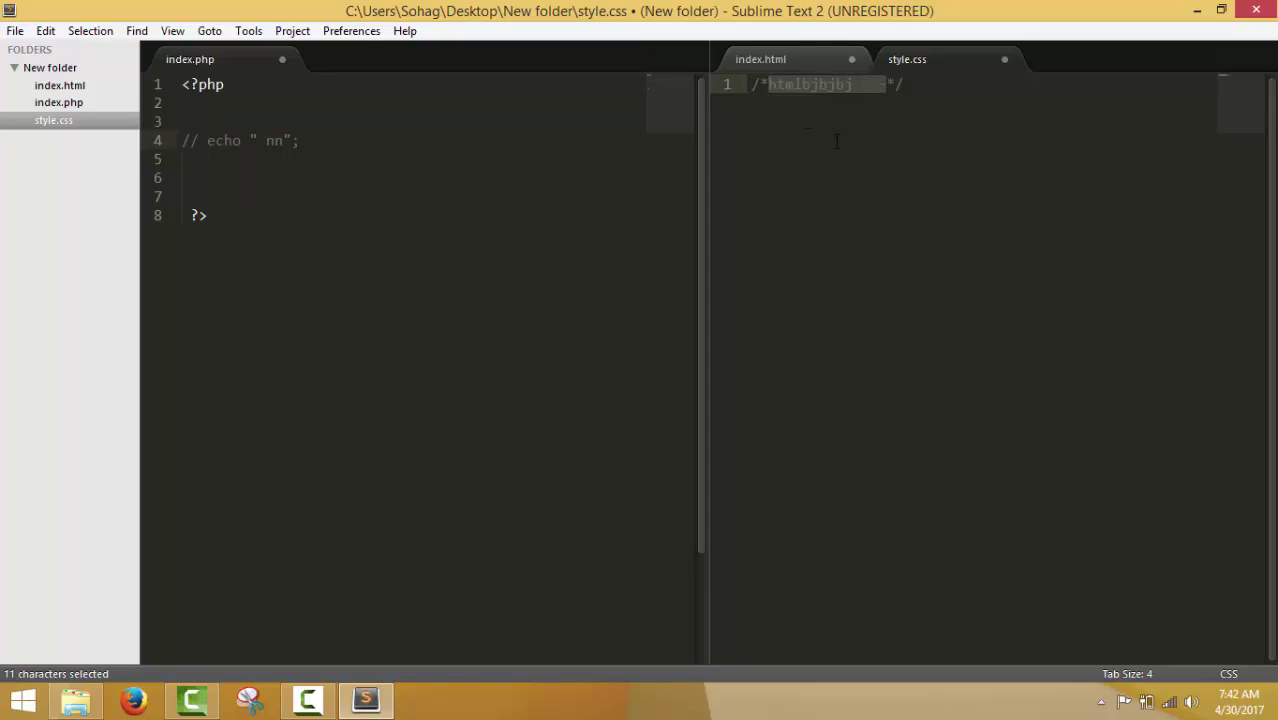
pyautogui.press('End')
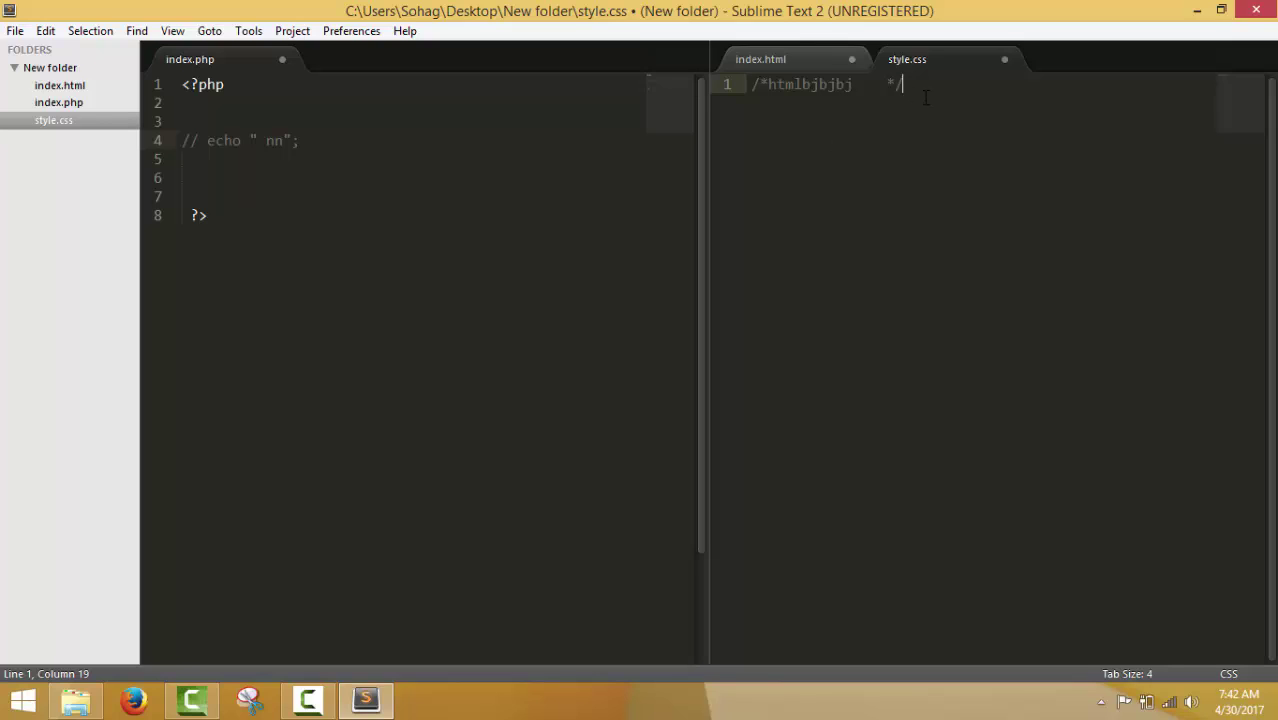
# Switch the editor layout to Single, starting from index.php
pyautogui.moveTo(905, 85); pyautogui.dragTo(750, 86)
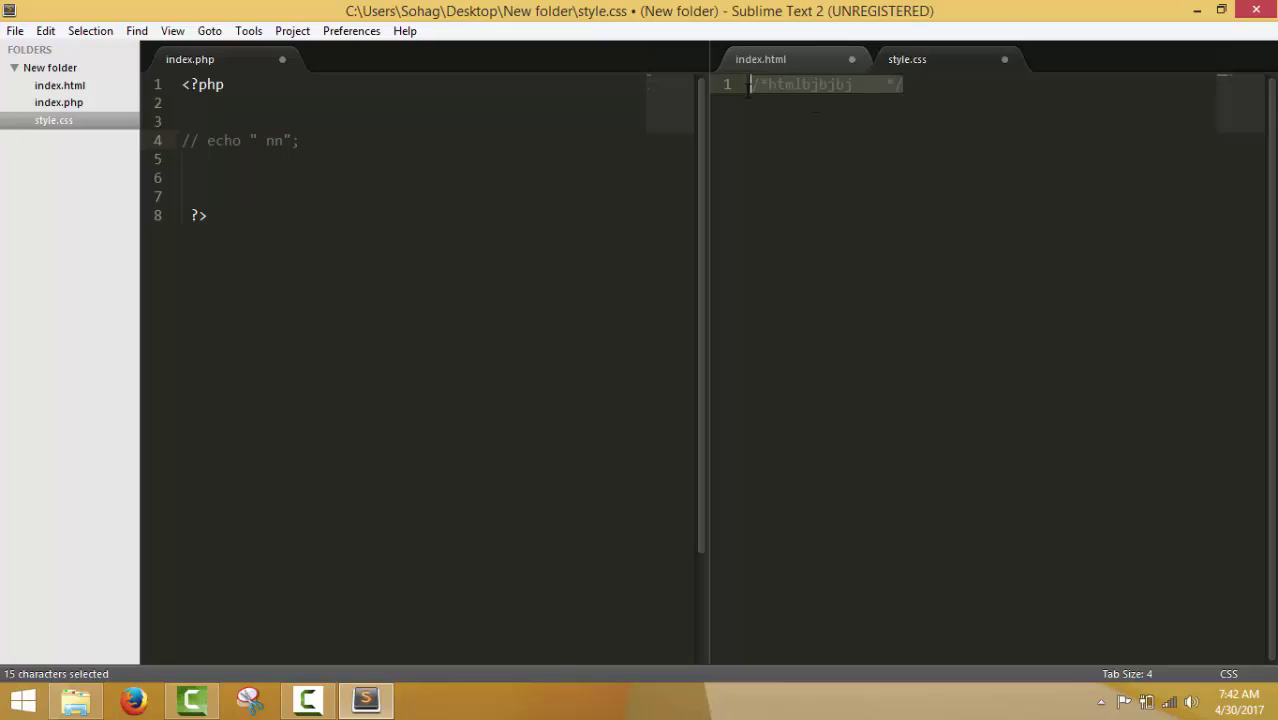
pyautogui.click(414, 164)
pyautogui.press('Down')
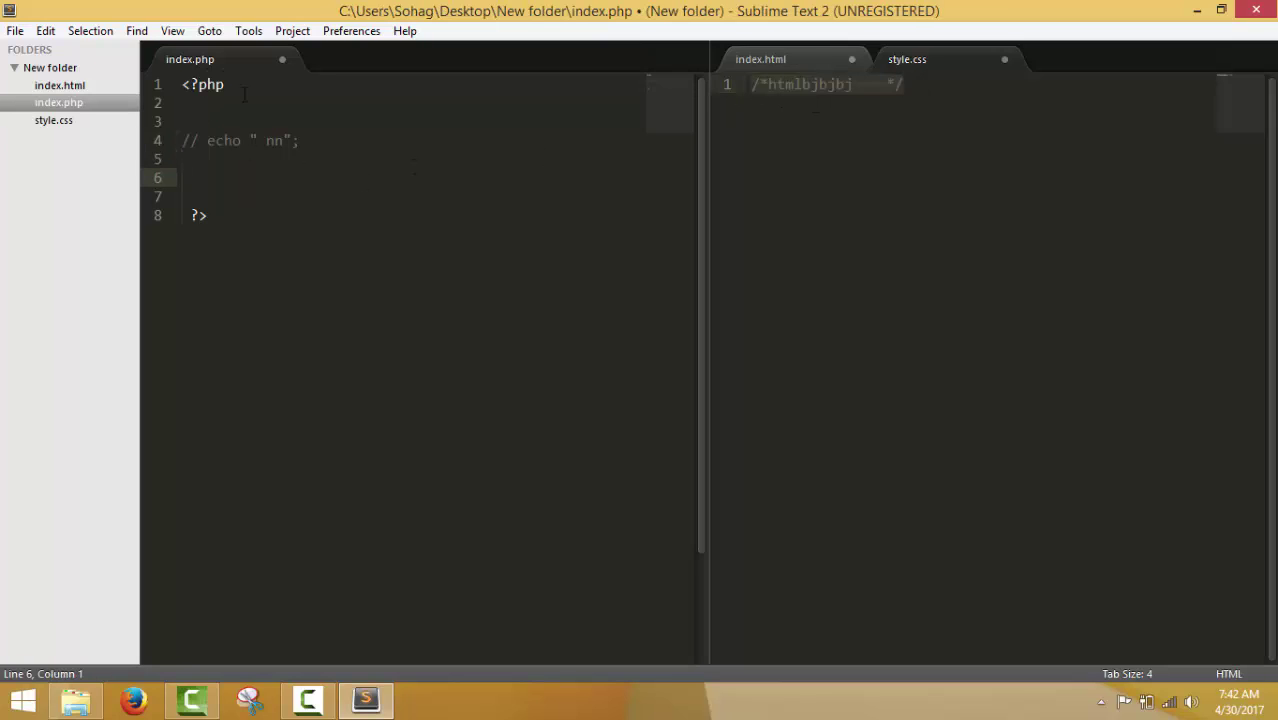
pyautogui.click(172, 31)
pyautogui.moveTo(242, 240)
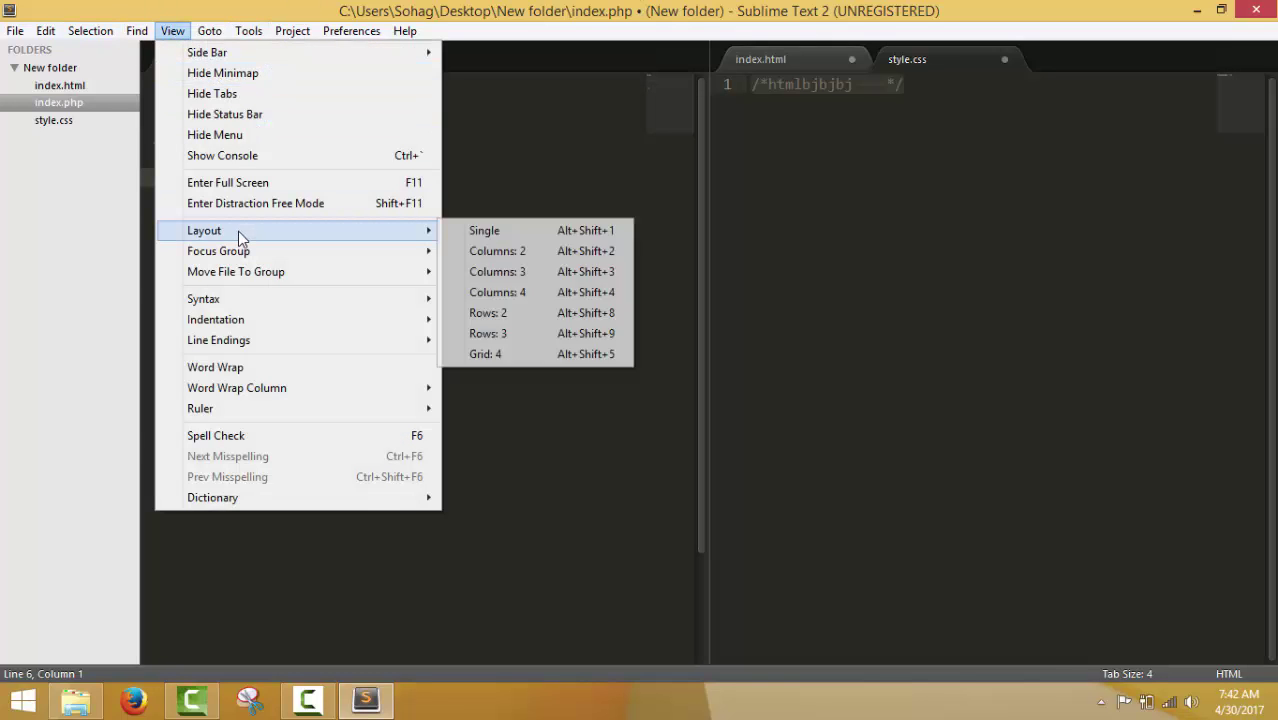
pyautogui.click(471, 235)
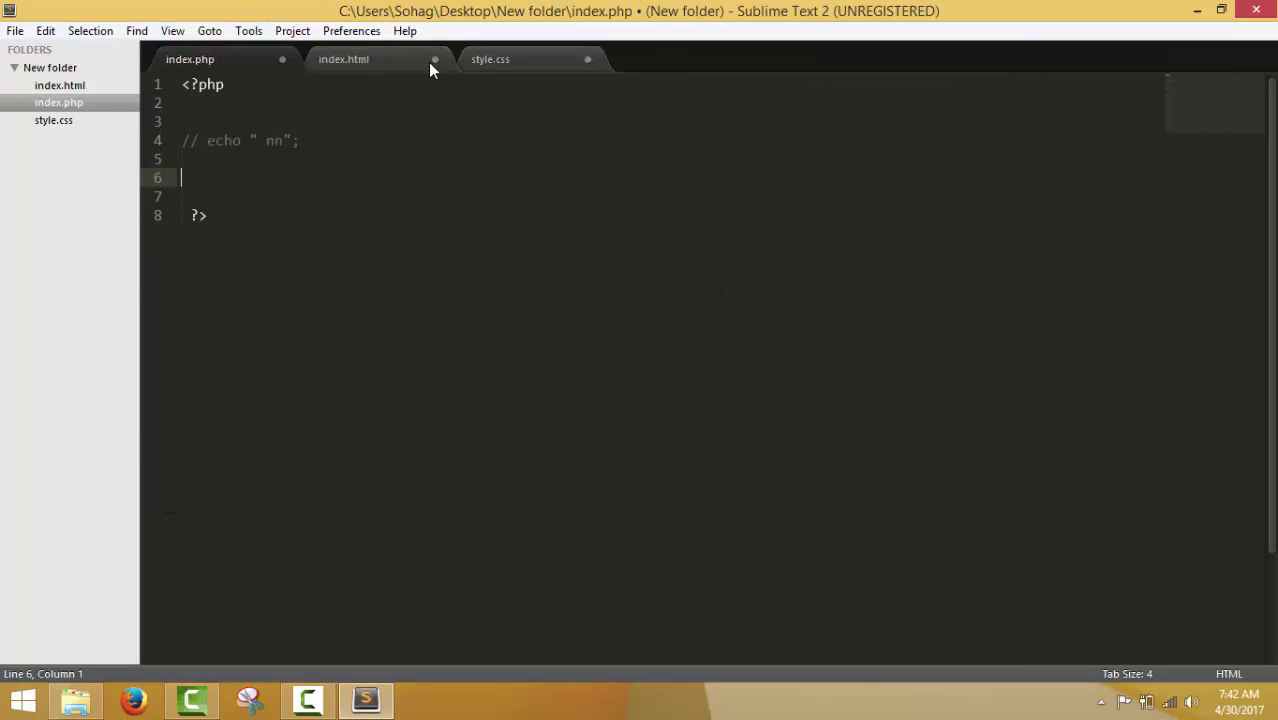
# Uncomment the whole HTML skeleton in index.html
pyautogui.click(378, 50)
pyautogui.click(393, 104)
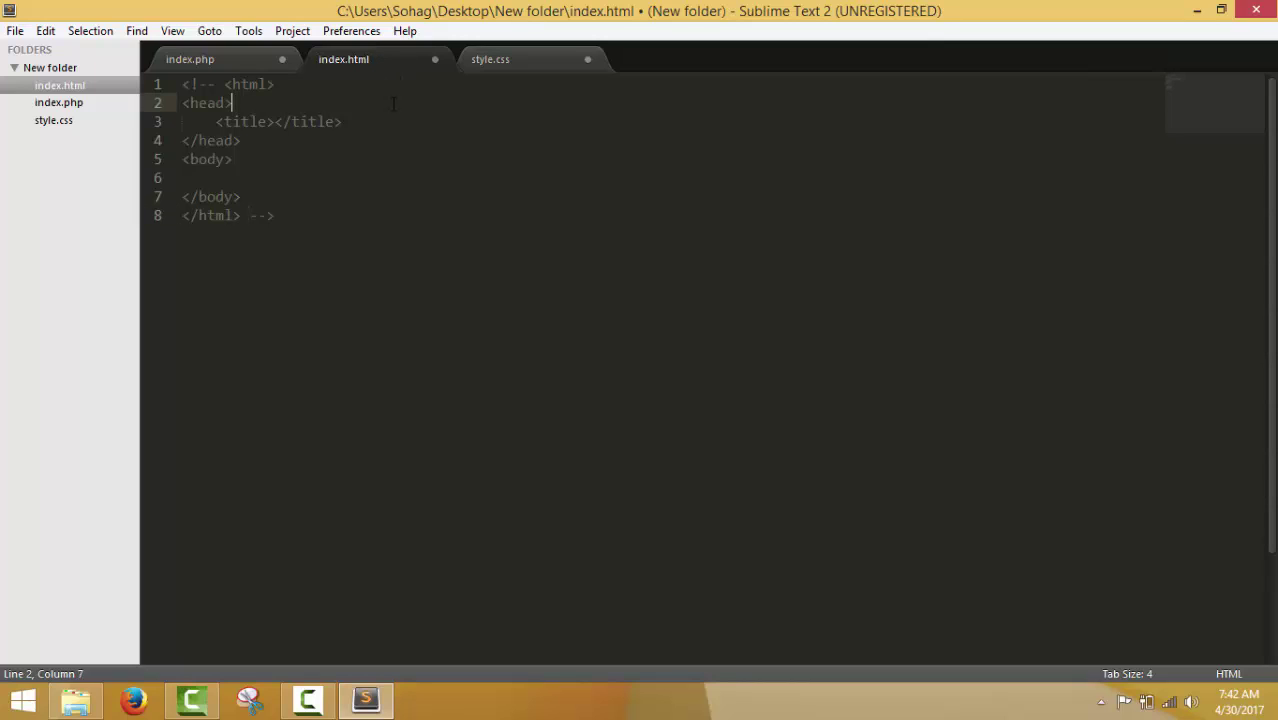
pyautogui.hotkey('ctrl', 'a')
pyautogui.hotkey('ctrl', '/')
pyautogui.click(399, 184)
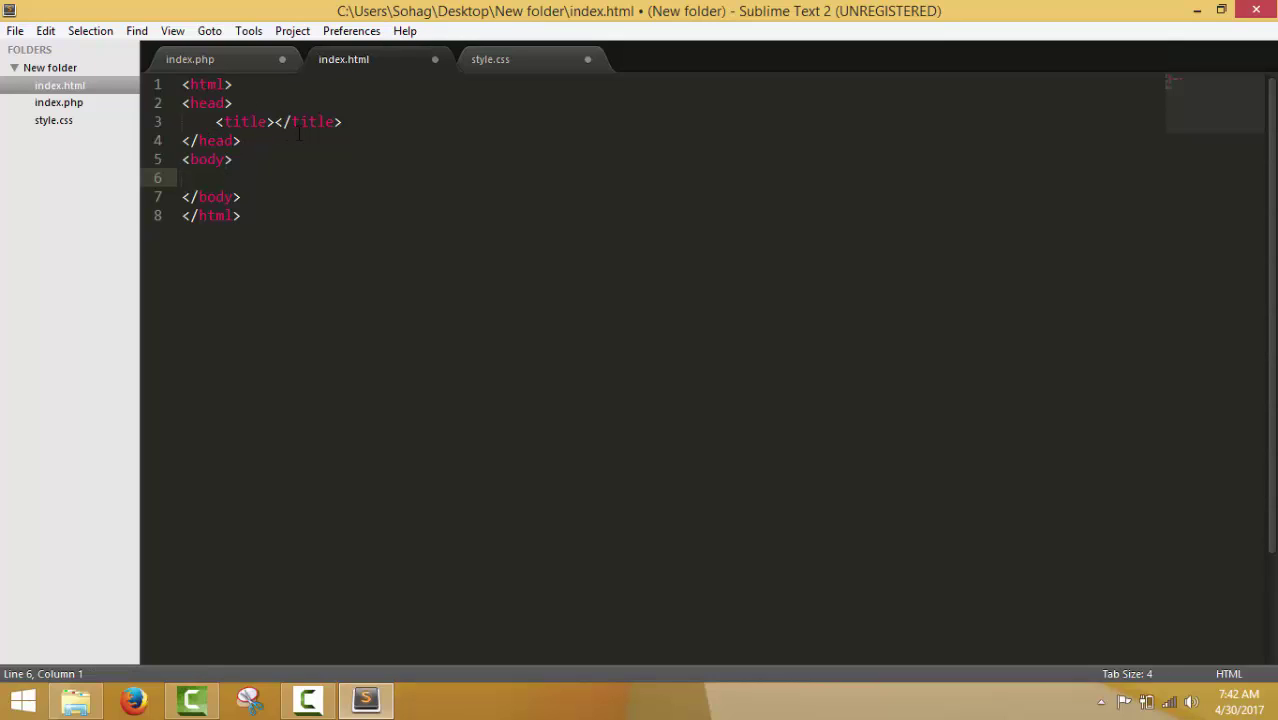
pyautogui.click(340, 345)
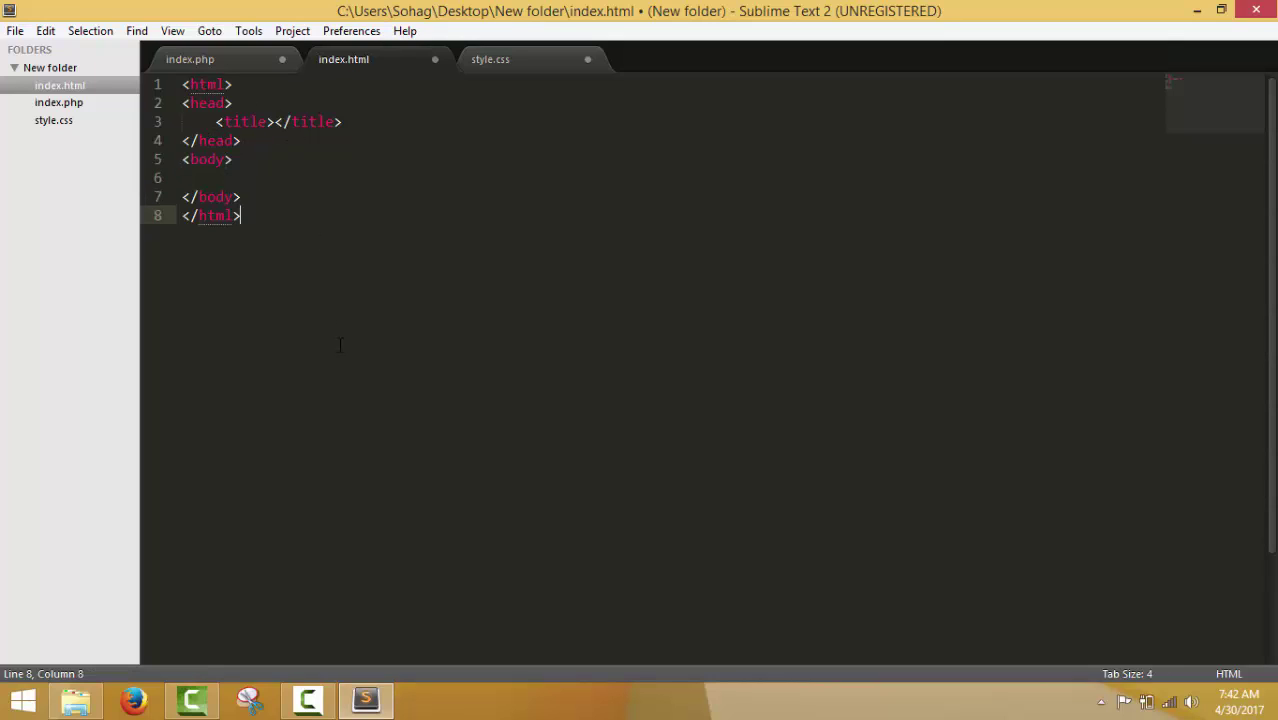
# Try the Monokai Bright color scheme and replace it with Cobalt
pyautogui.click(291, 31)
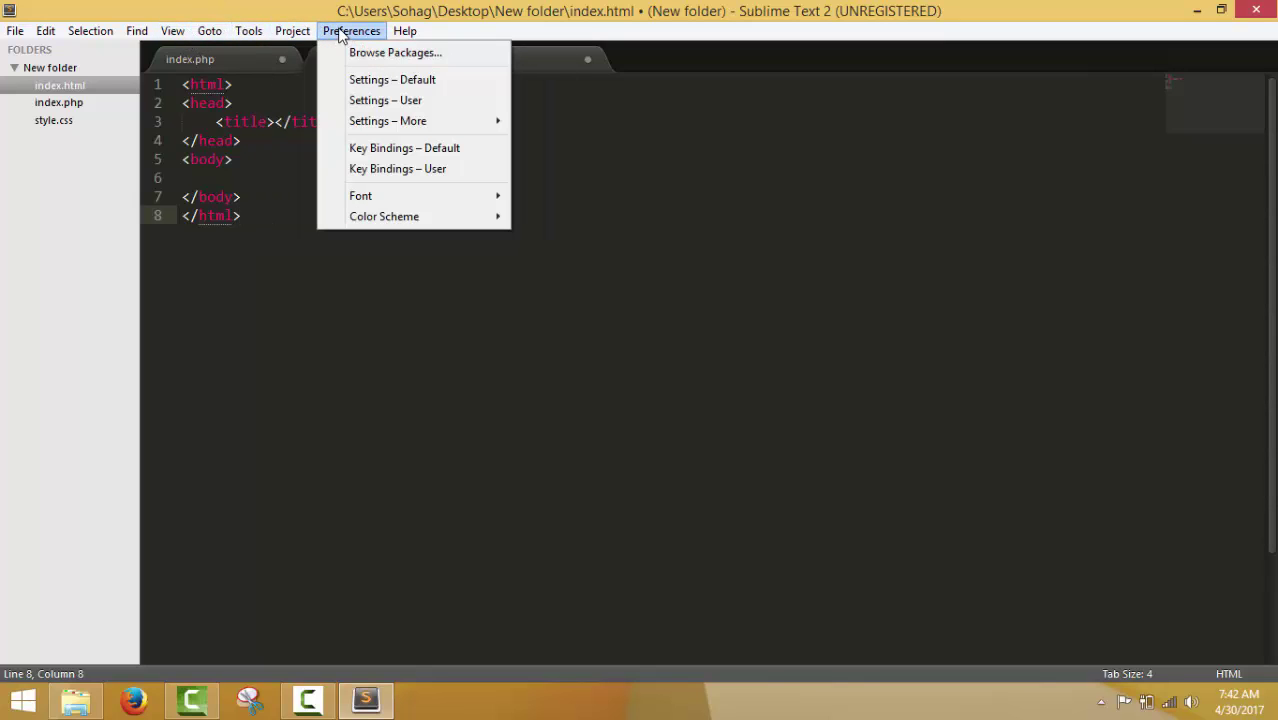
pyautogui.moveTo(416, 218)
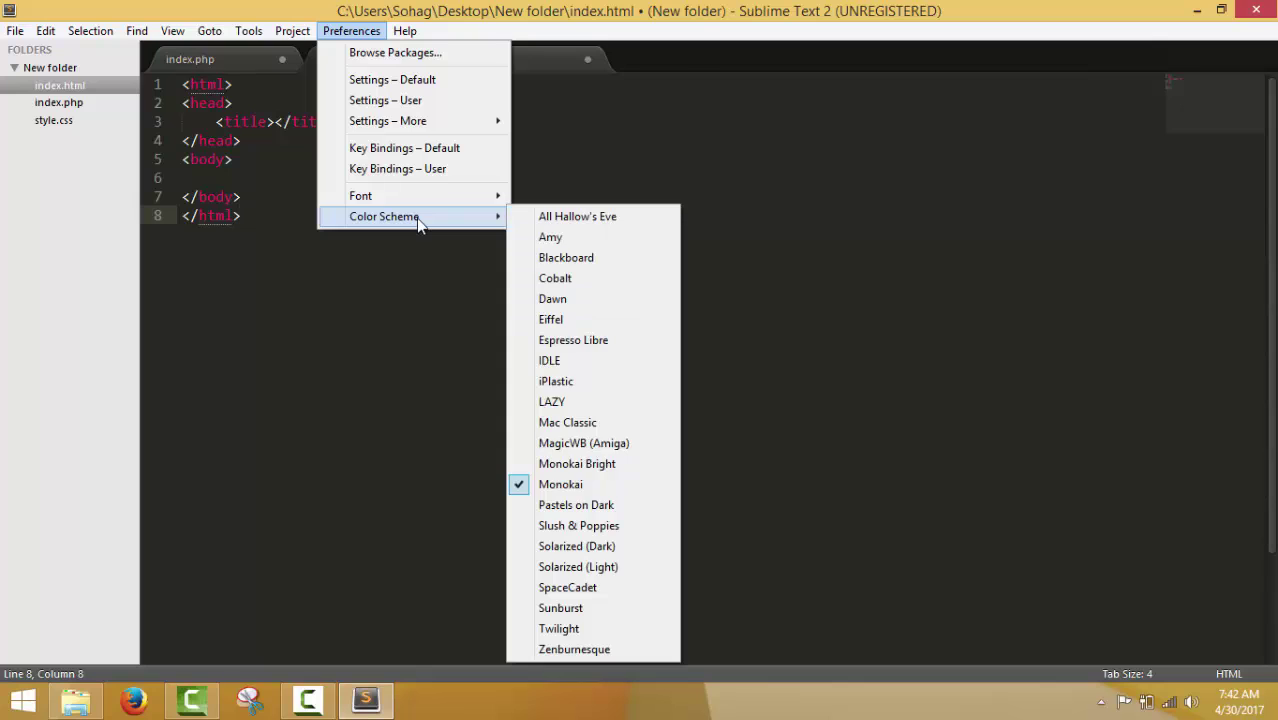
pyautogui.click(585, 463)
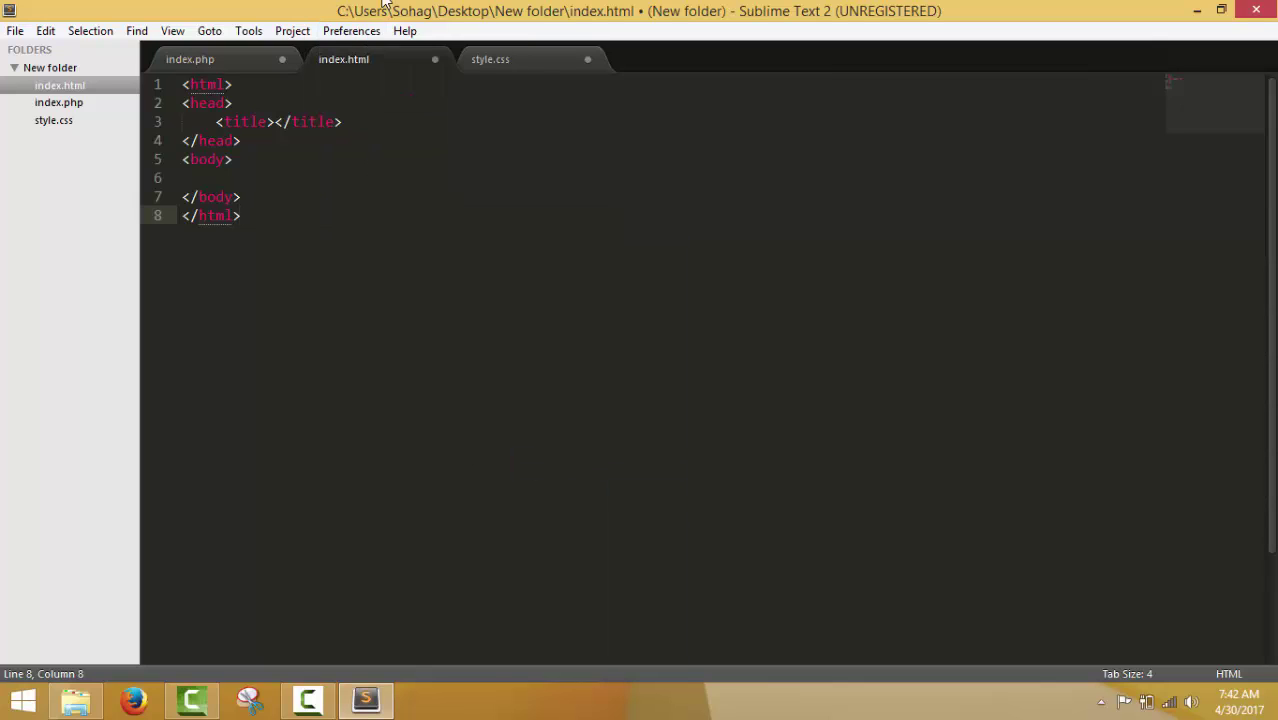
pyautogui.click(368, 31)
pyautogui.moveTo(412, 218)
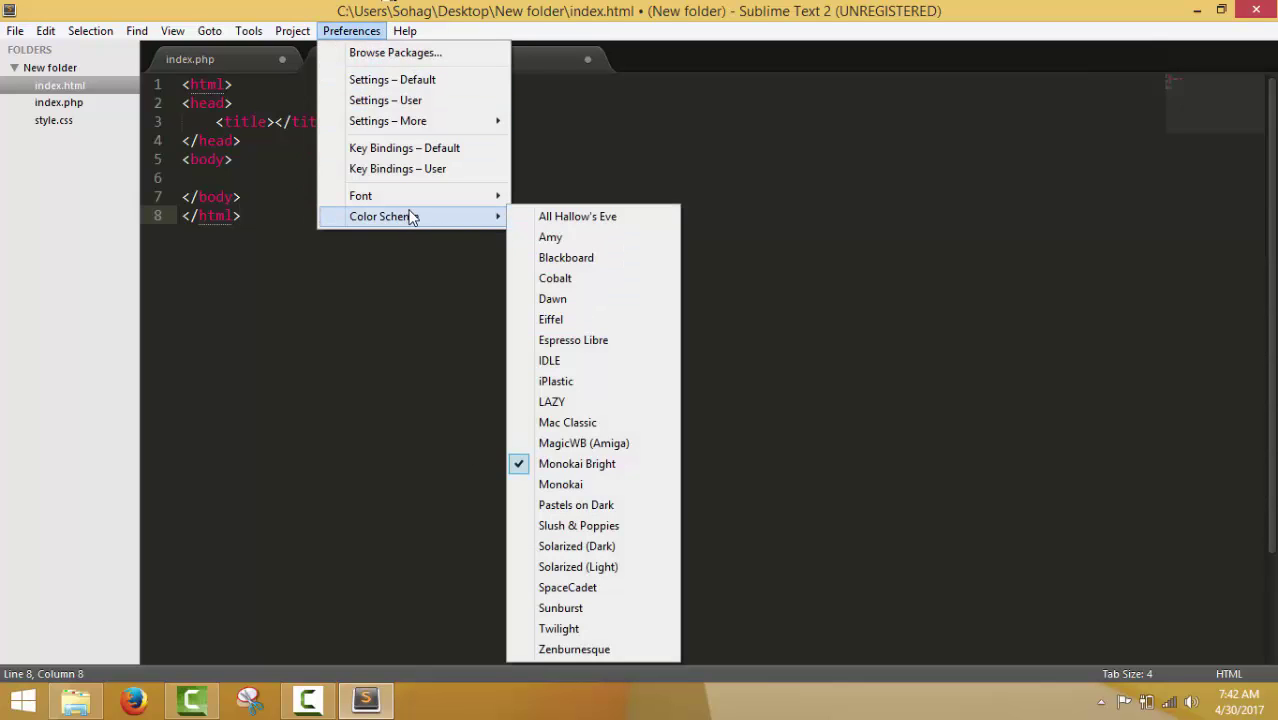
pyautogui.click(588, 278)
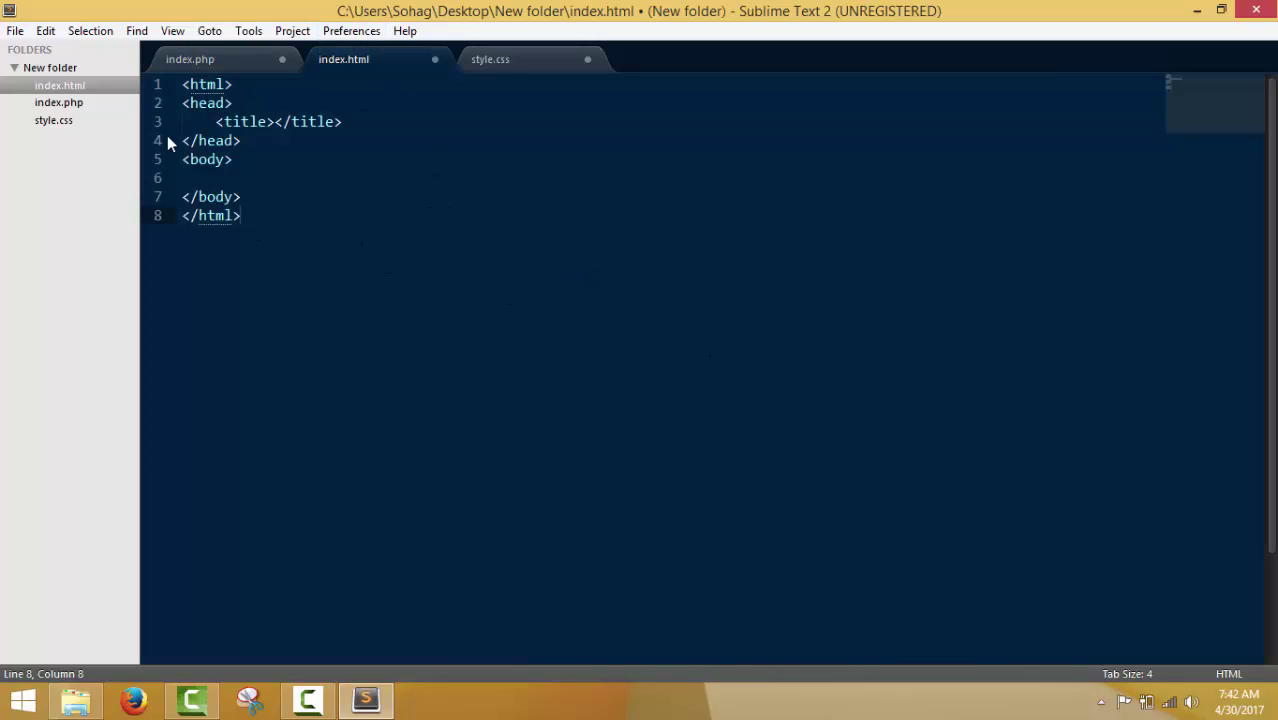
# Change line 5 of index.html to "<bodynkn k nrk" and add "h1" on line 7 with an empty line on either side
pyautogui.click(309, 167)
pyautogui.press('Delete')
pyautogui.write('kn k nrk')
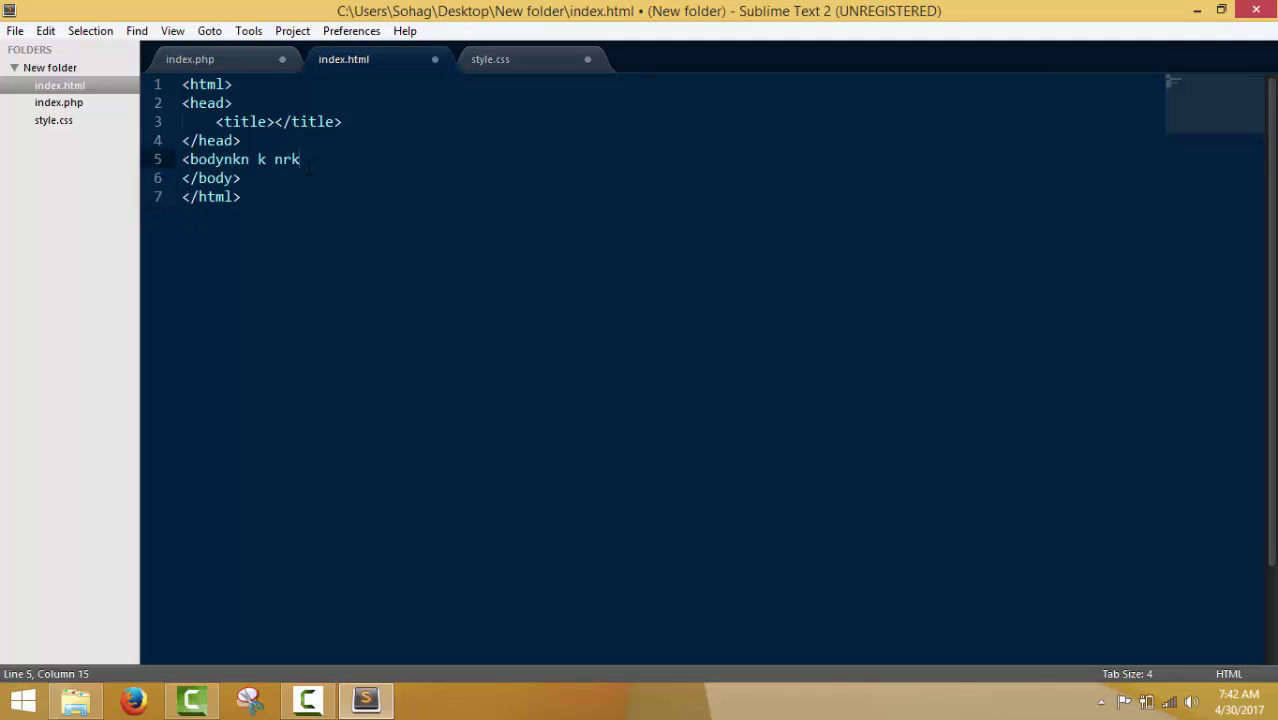
pyautogui.press('Return')
pyautogui.press('Return')
pyautogui.write('h1')
pyautogui.press('Return')
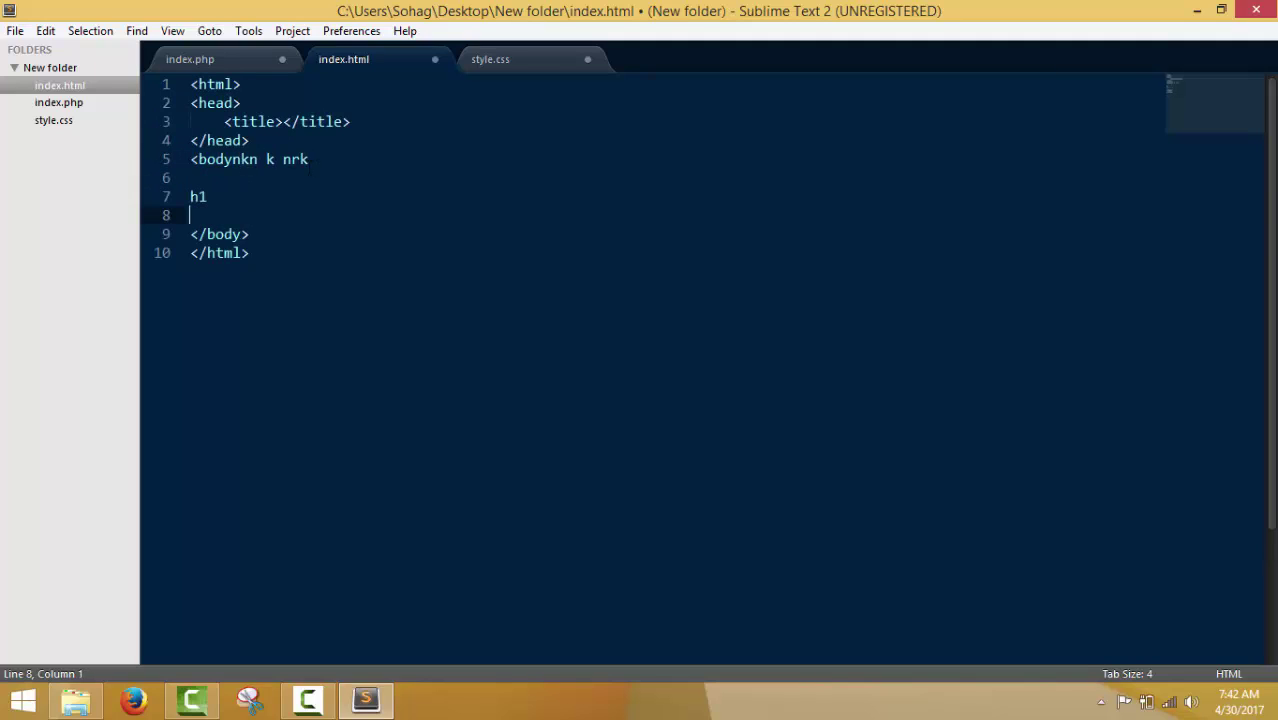
pyautogui.click(227, 190)
# Set the color scheme to IDLE
pyautogui.click(360, 36)
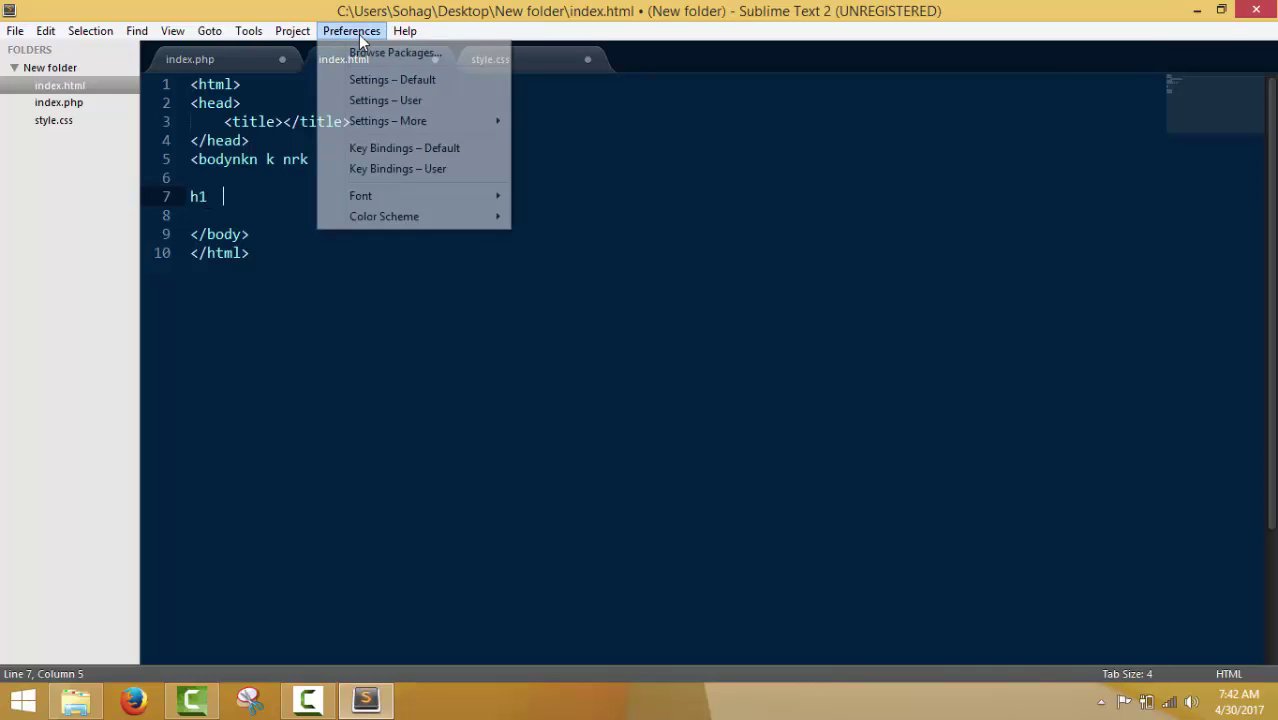
pyautogui.moveTo(385, 216)
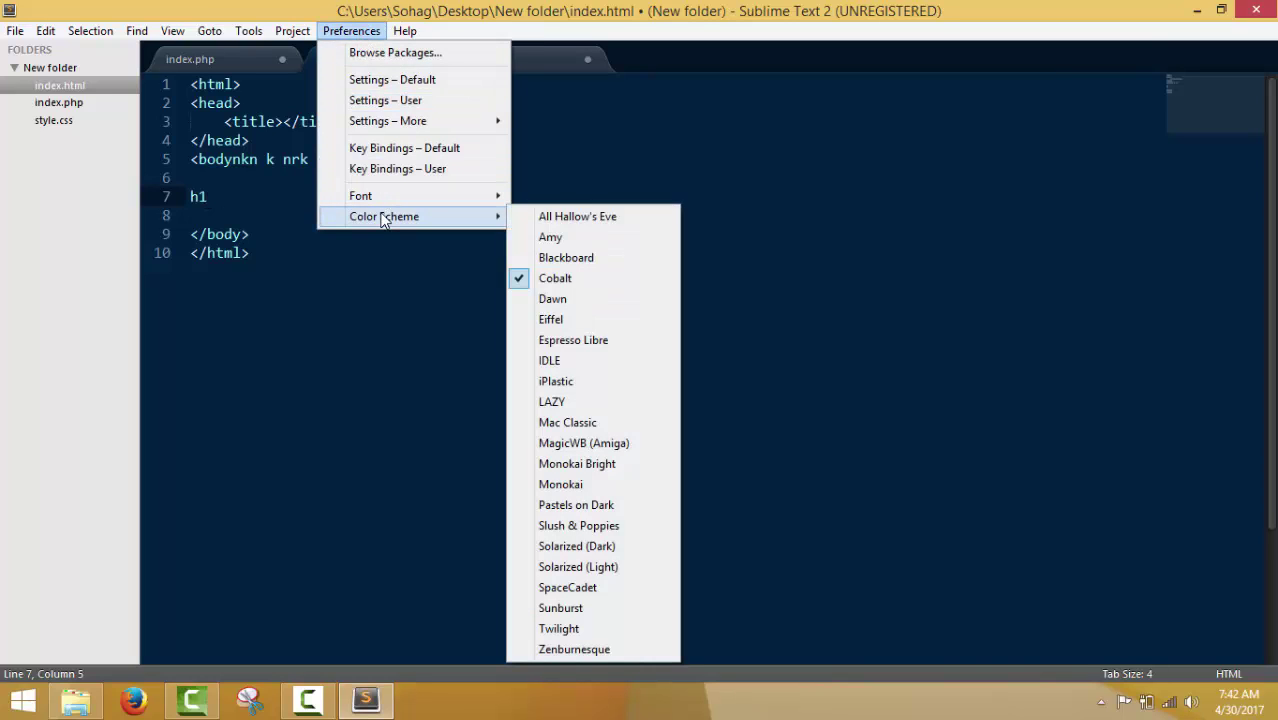
pyautogui.click(560, 364)
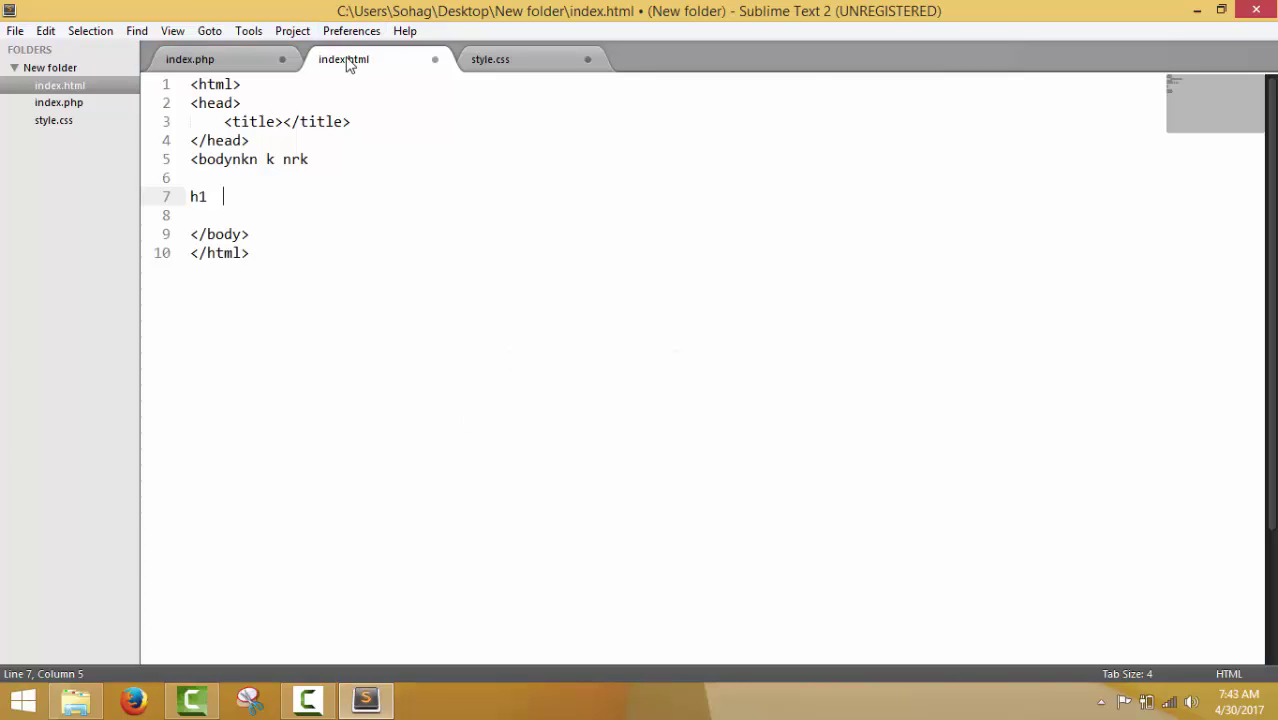
# Make the editor font one step larger
pyautogui.click(358, 36)
pyautogui.moveTo(384, 204)
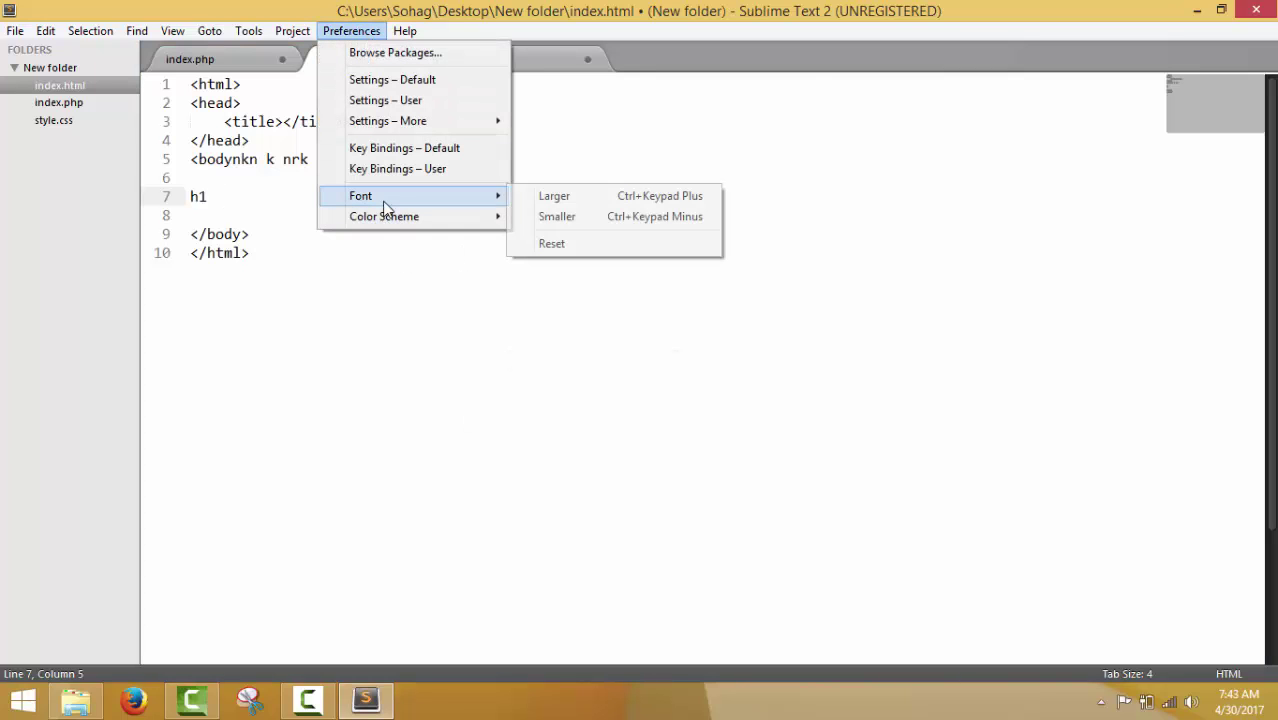
pyautogui.click(562, 199)
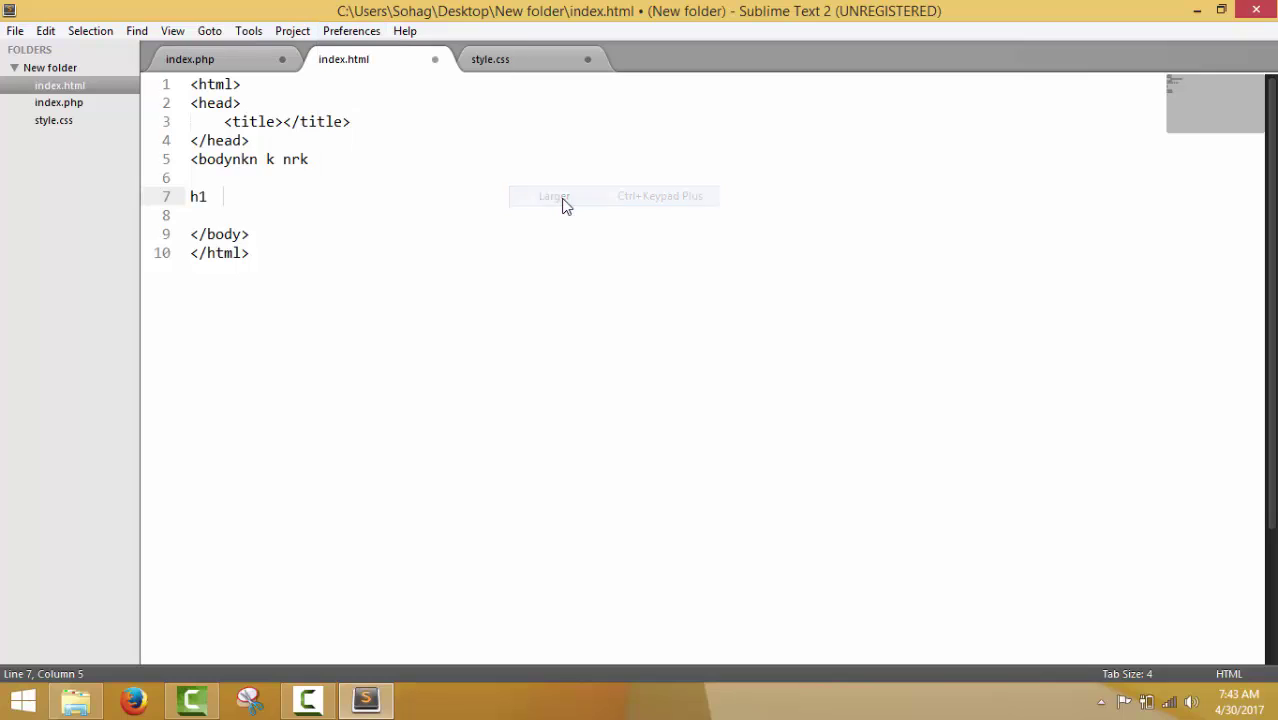
# Set the color scheme to Blackboard
pyautogui.click(362, 32)
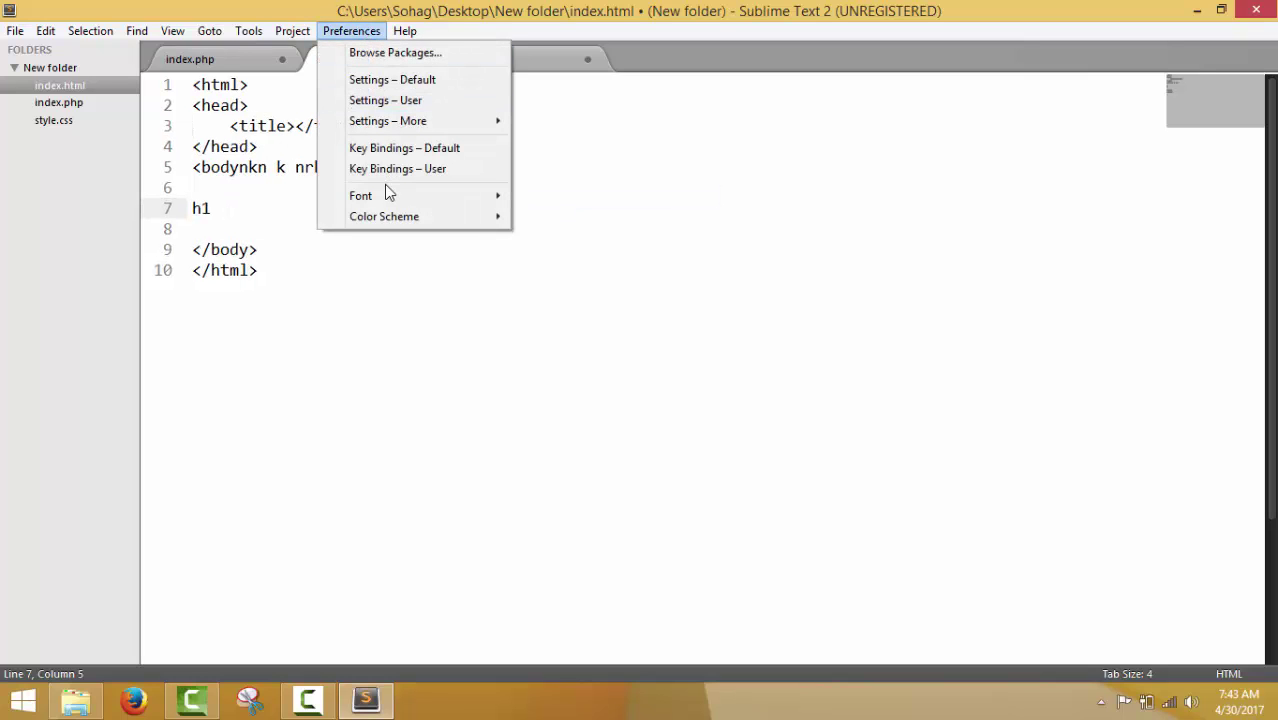
pyautogui.moveTo(397, 222)
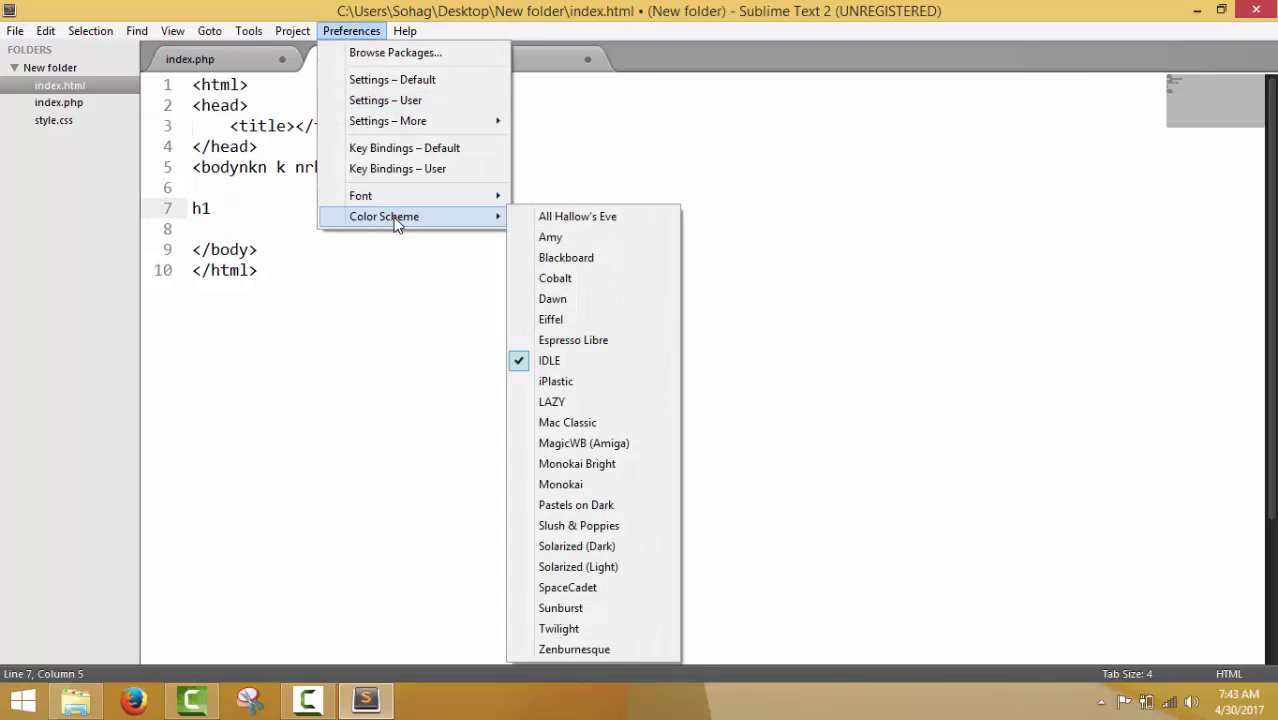
pyautogui.click(557, 262)
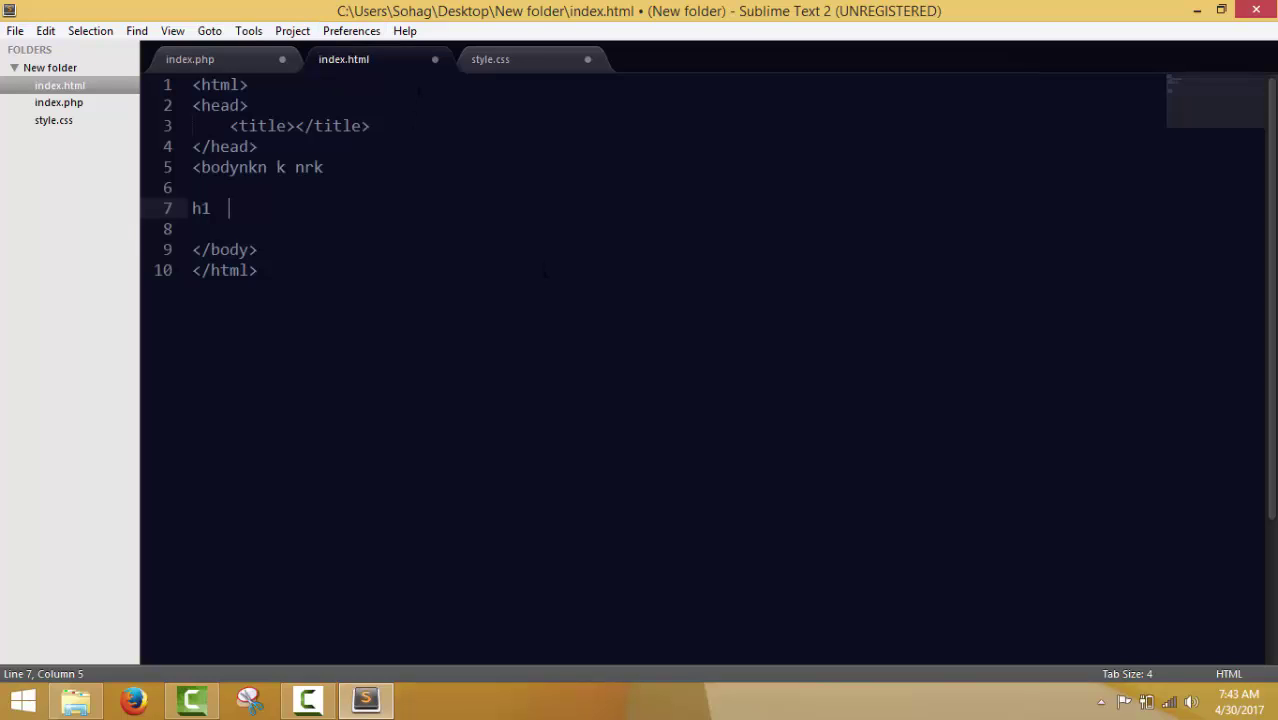
# Delete the h1 text and its surrounding blank lines in index.html, leaving one empty line above the closing body tag
pyautogui.press('Down')
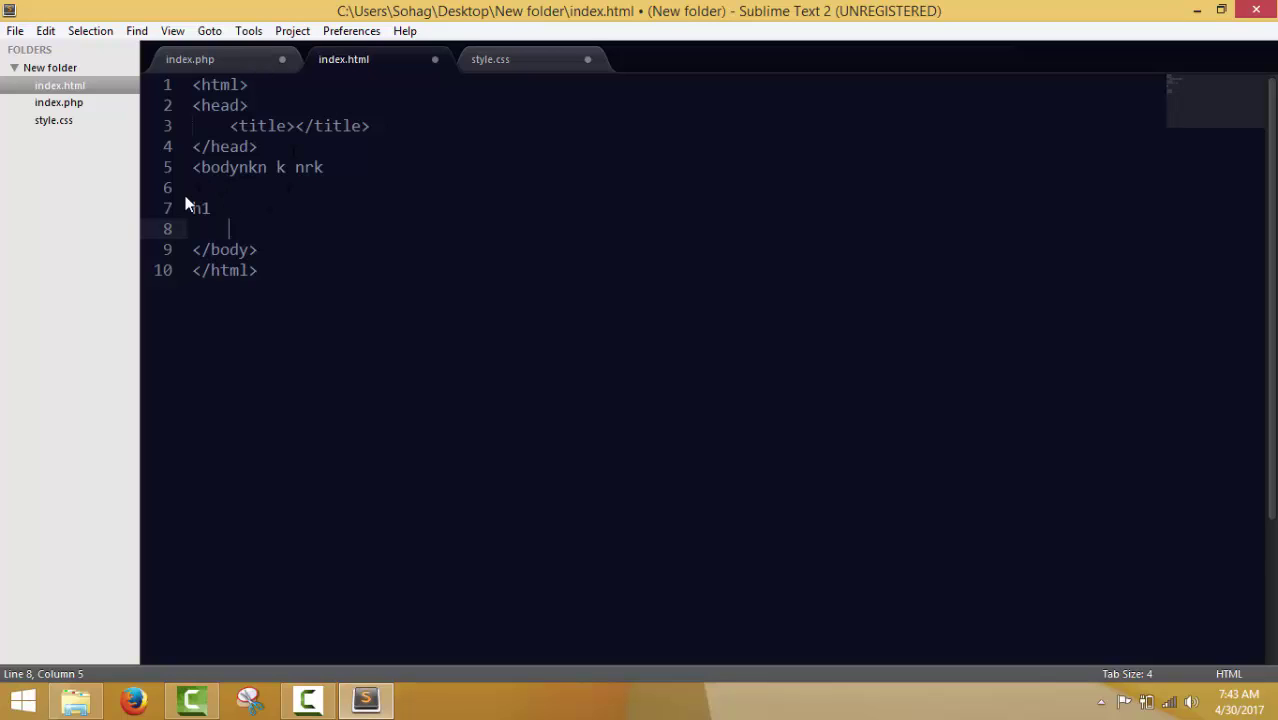
pyautogui.moveTo(194, 188); pyautogui.dragTo(268, 232)
pyautogui.press('BackSpace')
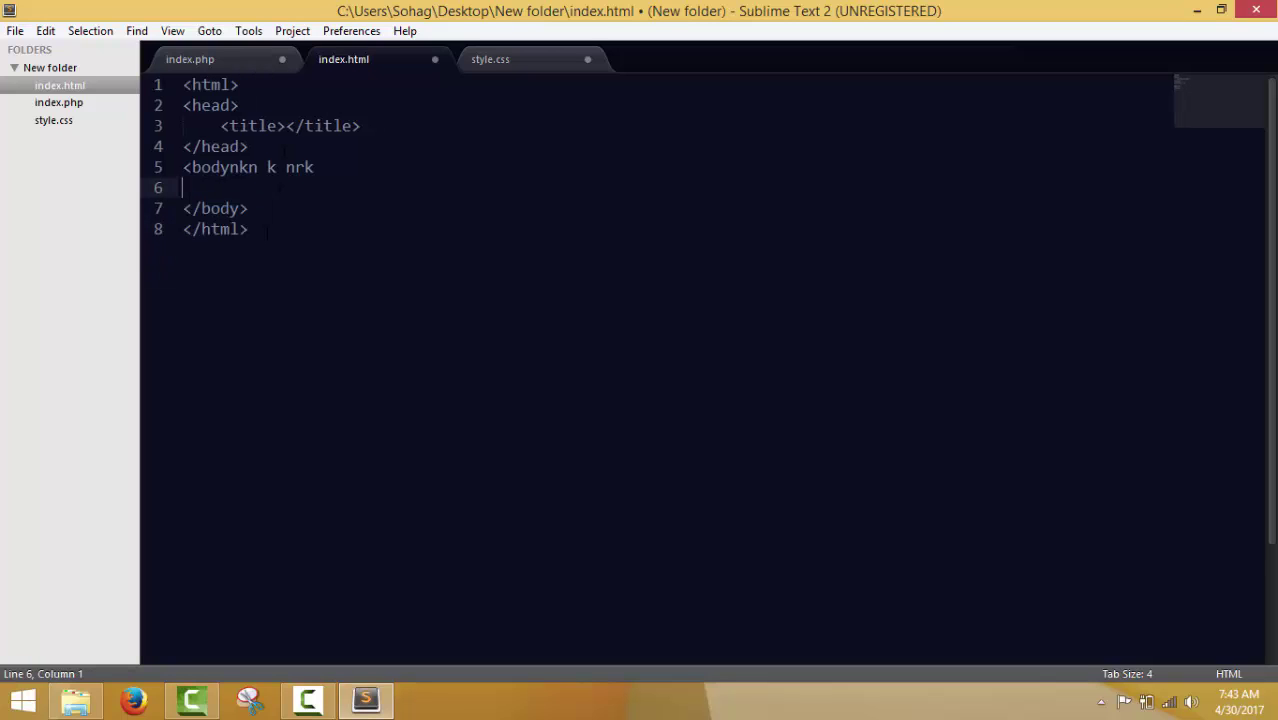